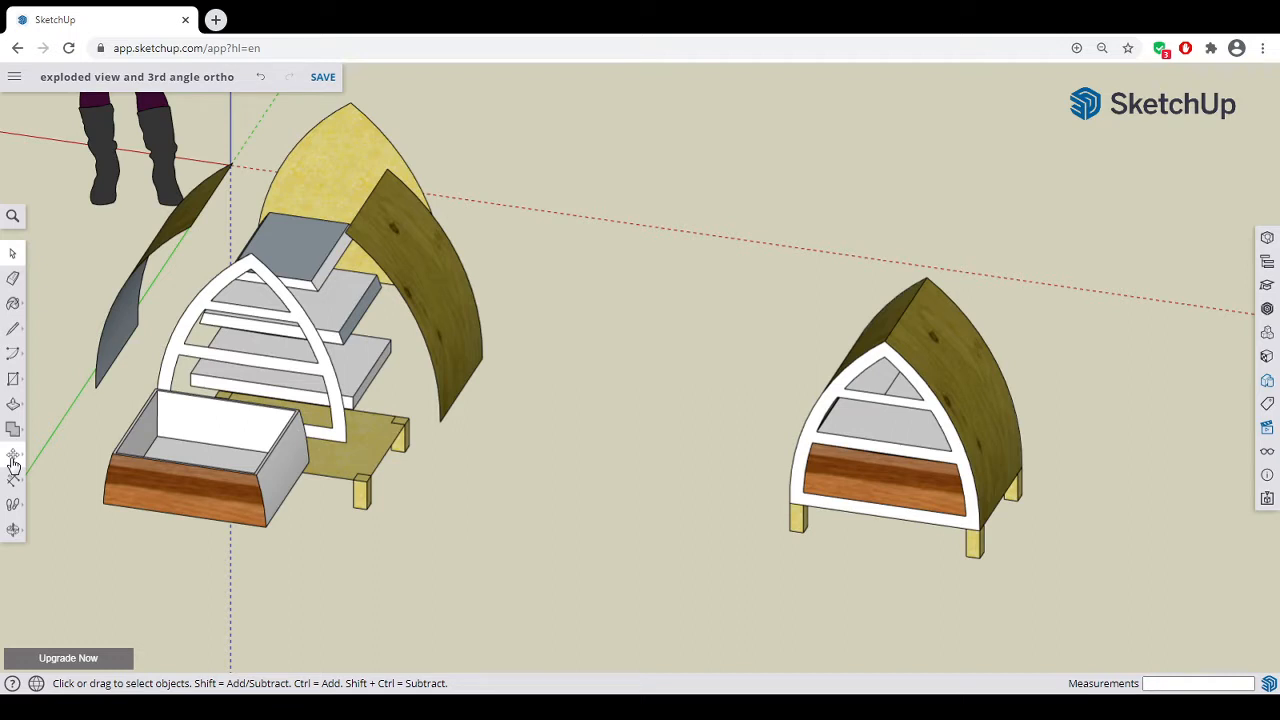
# - Move the drawer about 1116 mm straight out of the assembled cabinet's front along the green axis
pyautogui.click(13, 456)
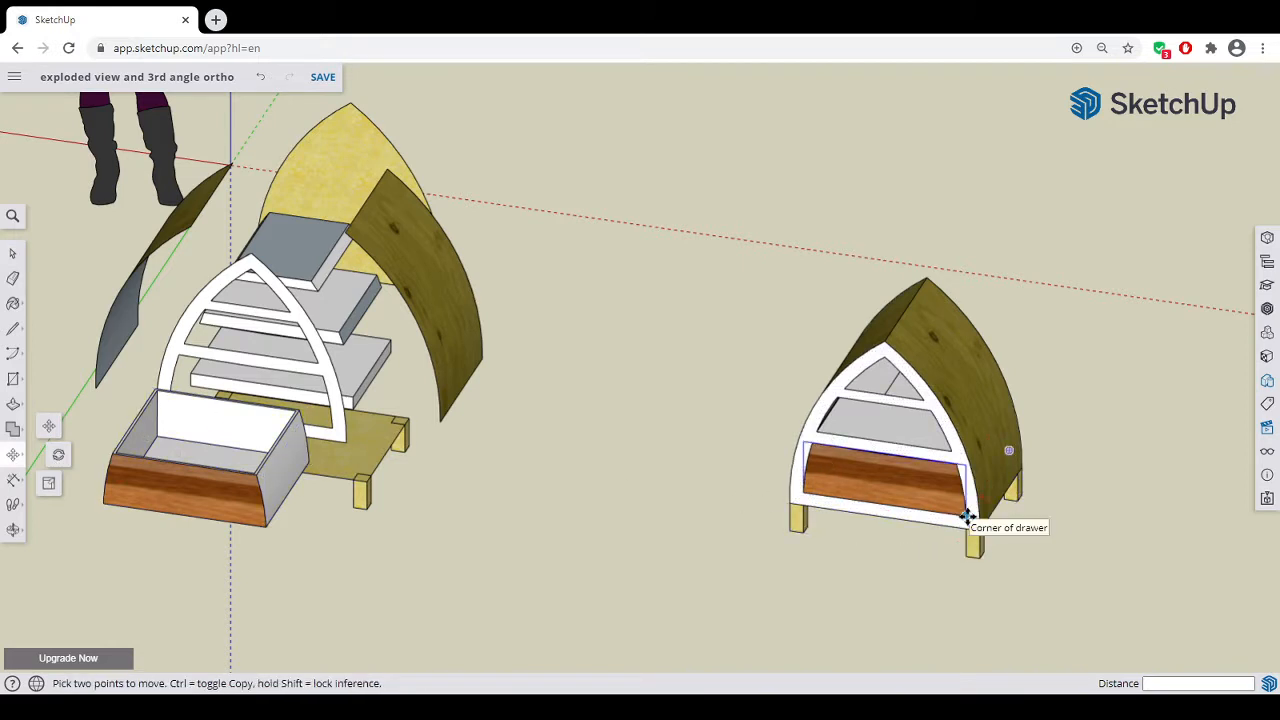
pyautogui.click(966, 516)
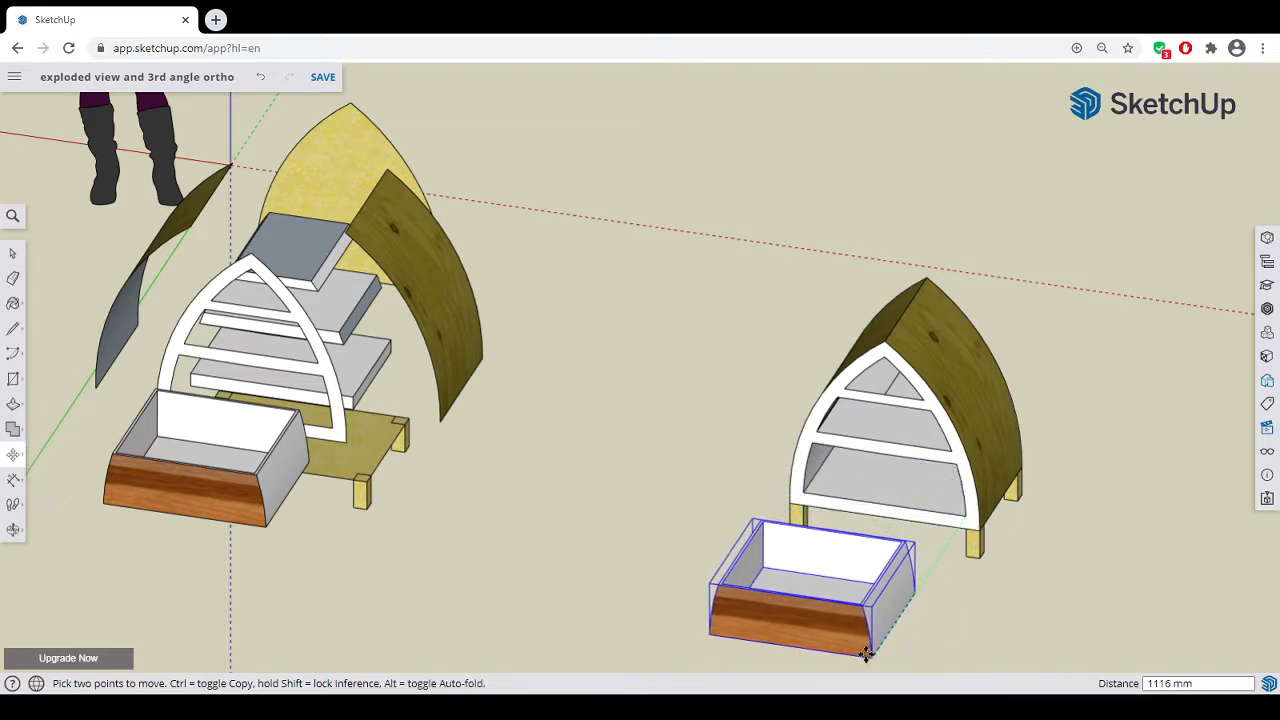
pyautogui.click(863, 654)
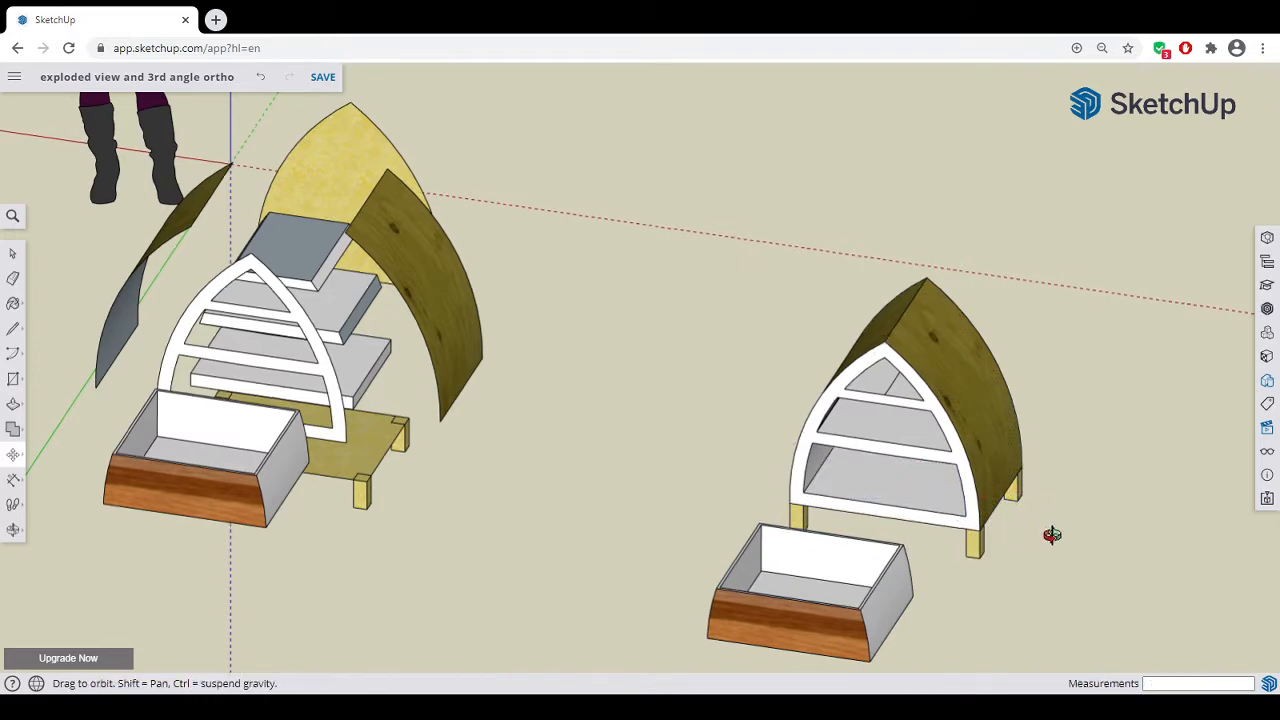
# - Copy the assembled cabinet's white front frame face about 307 mm forward along the green axis
pyautogui.moveTo(1051, 531); pyautogui.dragTo(1104, 516, button='middle')
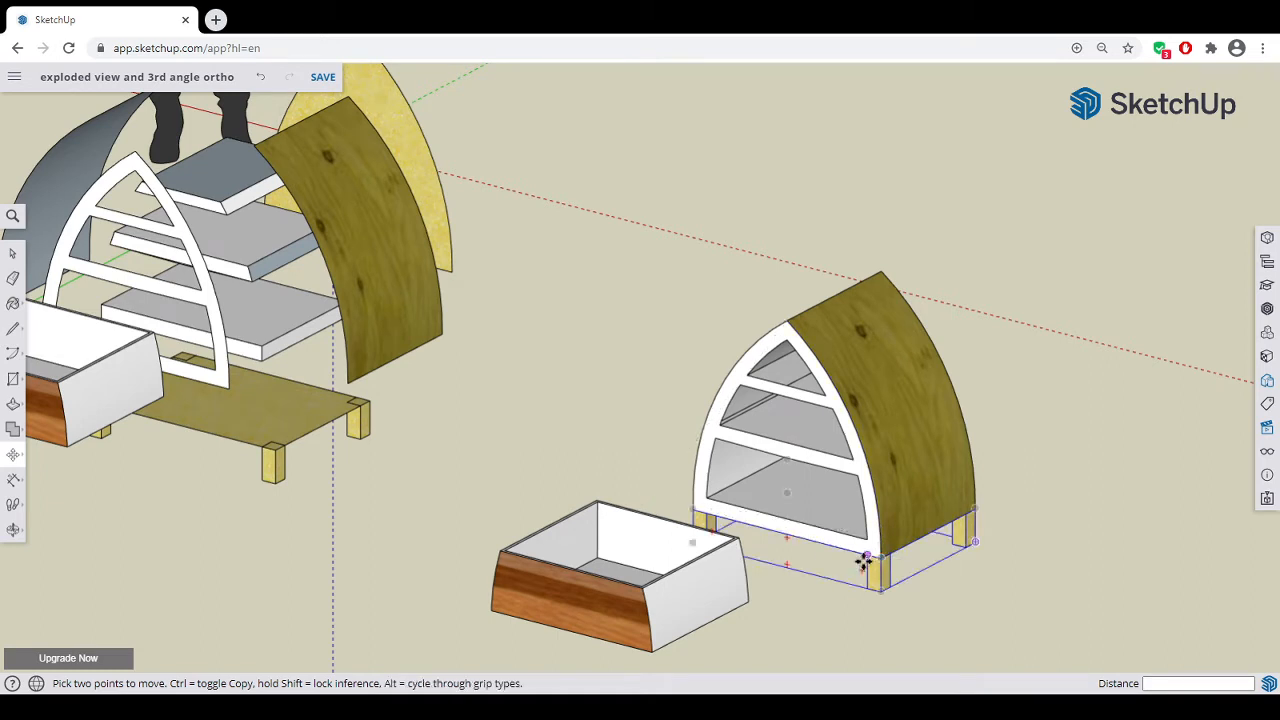
pyautogui.click(14, 256)
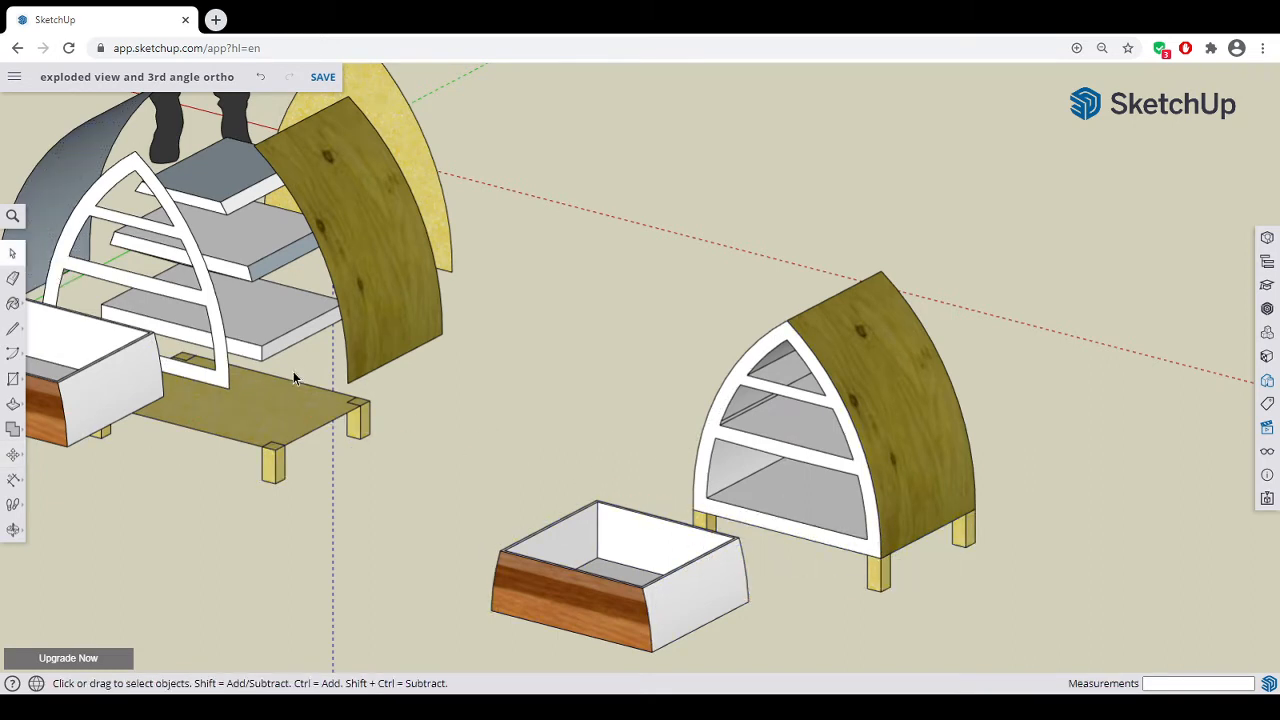
pyautogui.click(874, 551)
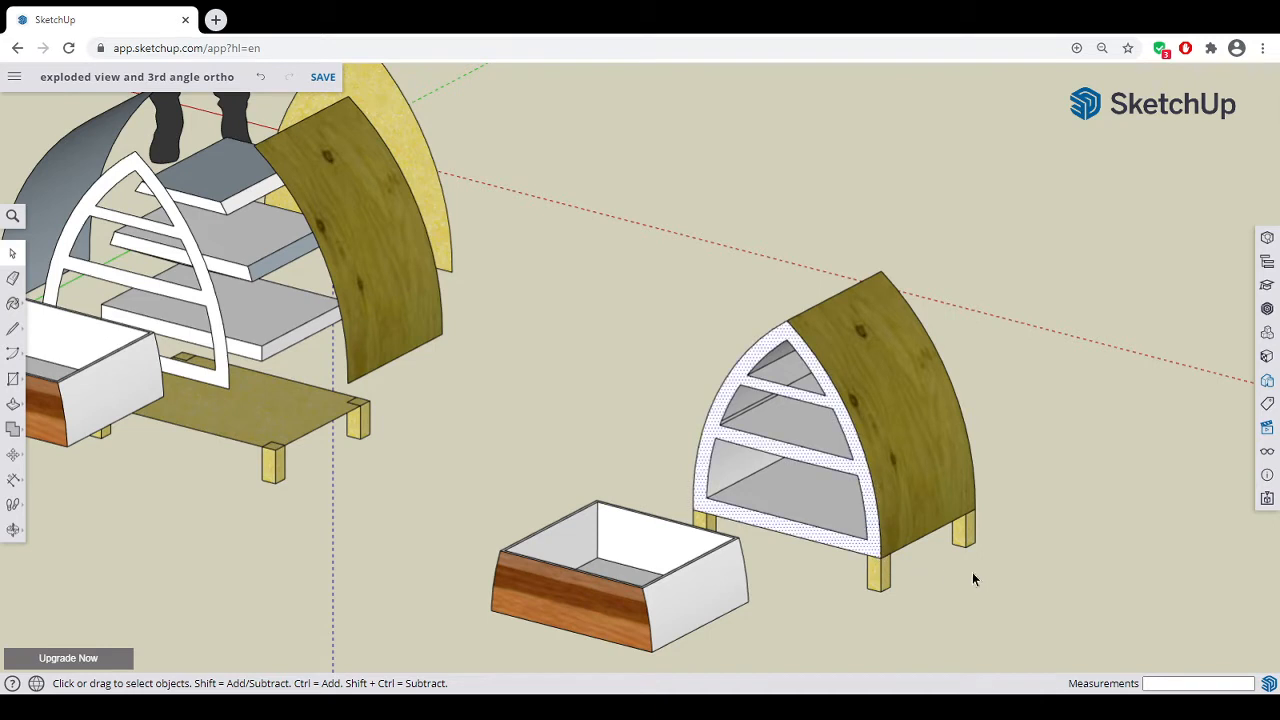
pyautogui.click(13, 454)
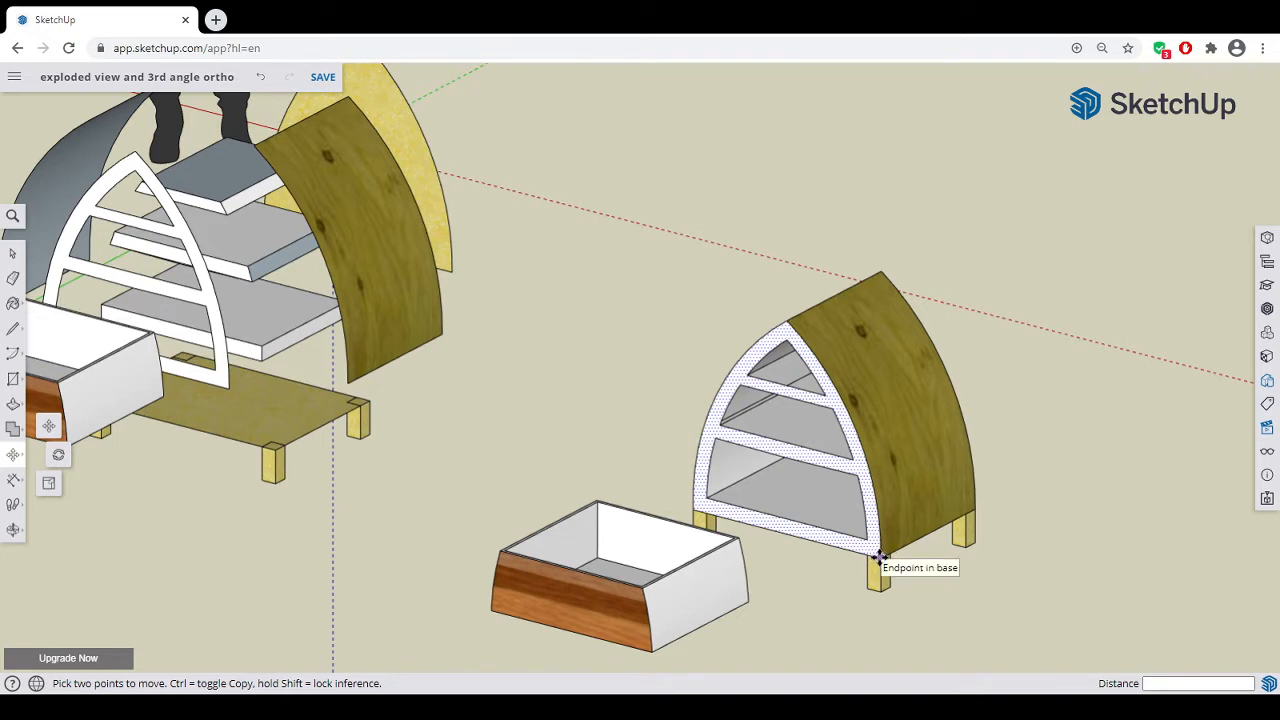
pyautogui.click(880, 557)
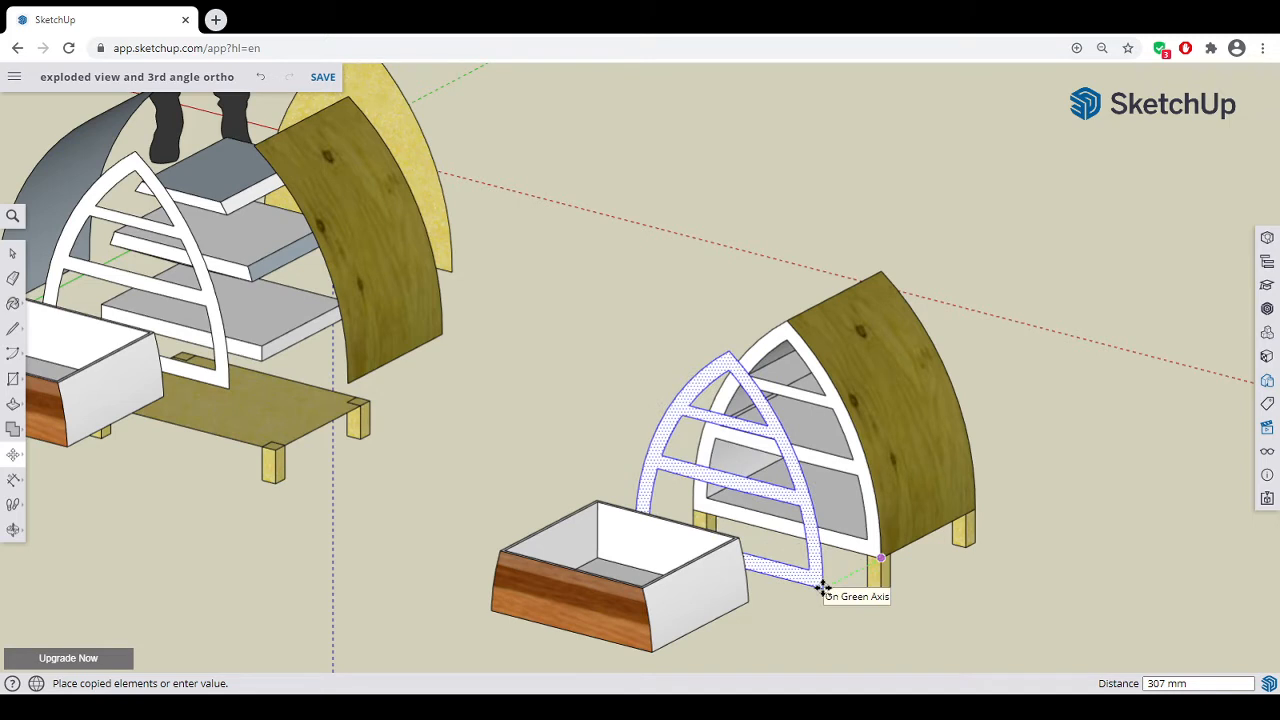
pyautogui.click(822, 588)
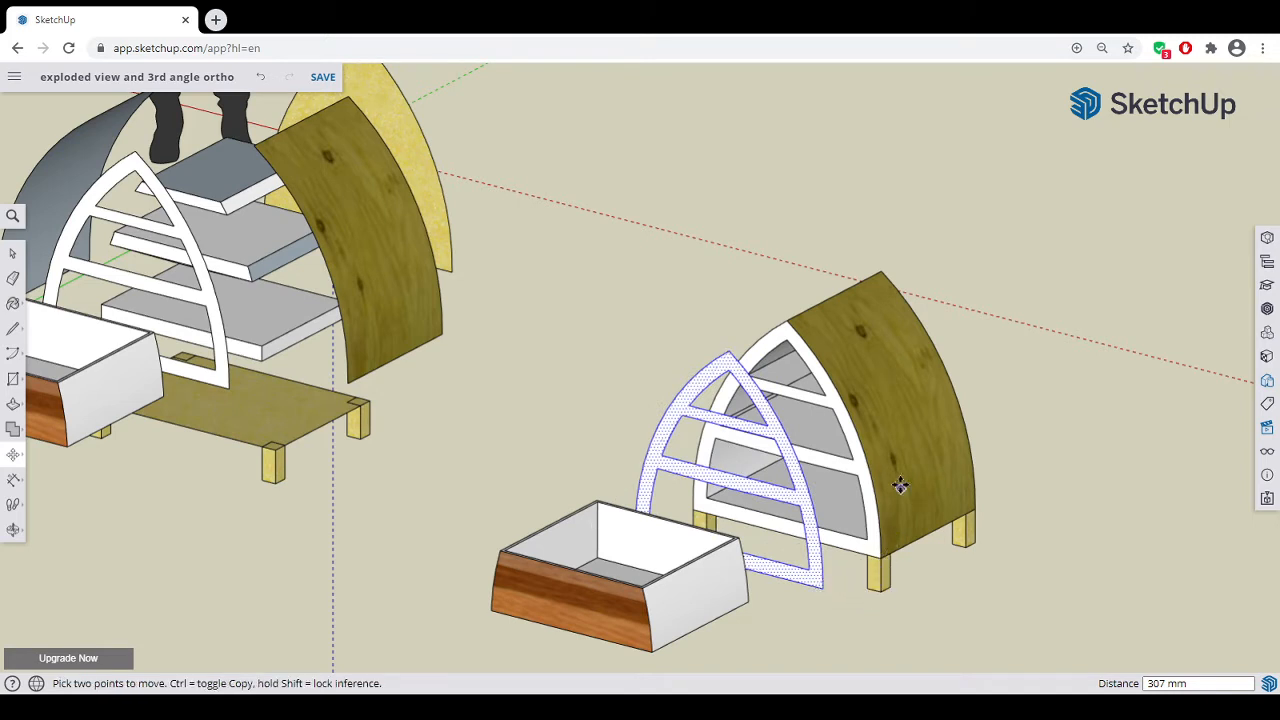
pyautogui.click(883, 558)
pyautogui.click(971, 590)
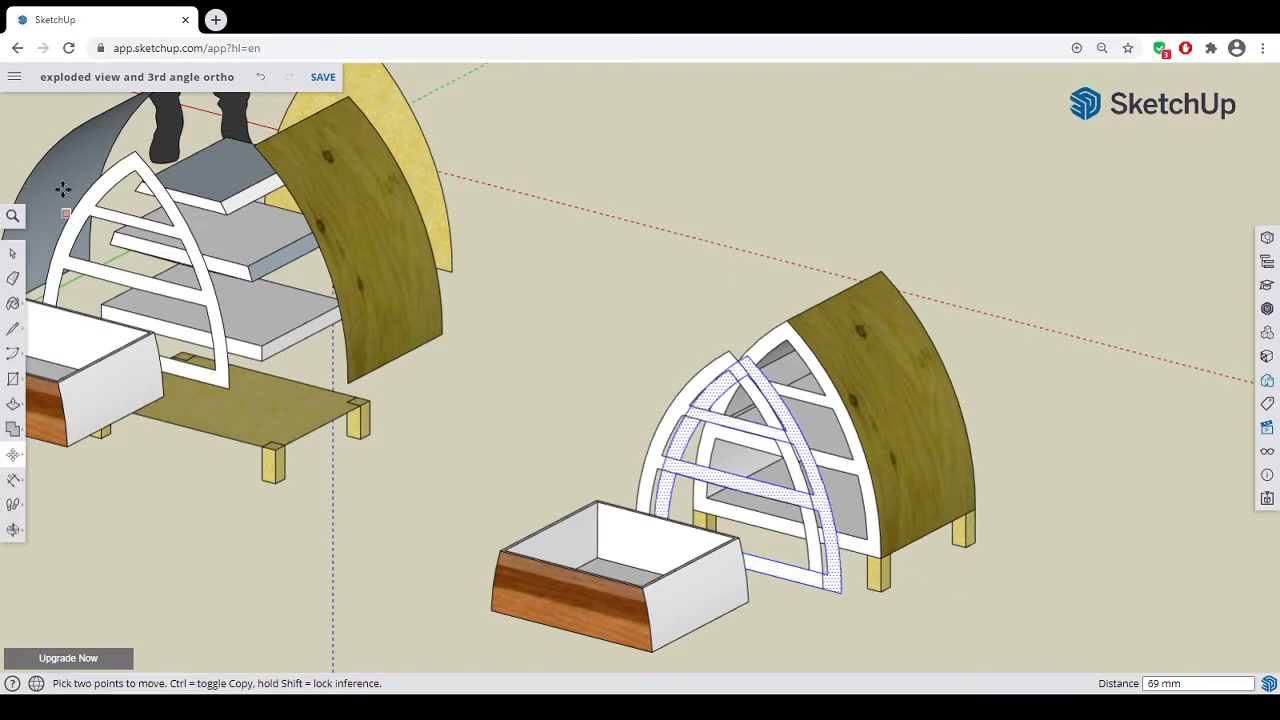
pyautogui.click(260, 77)
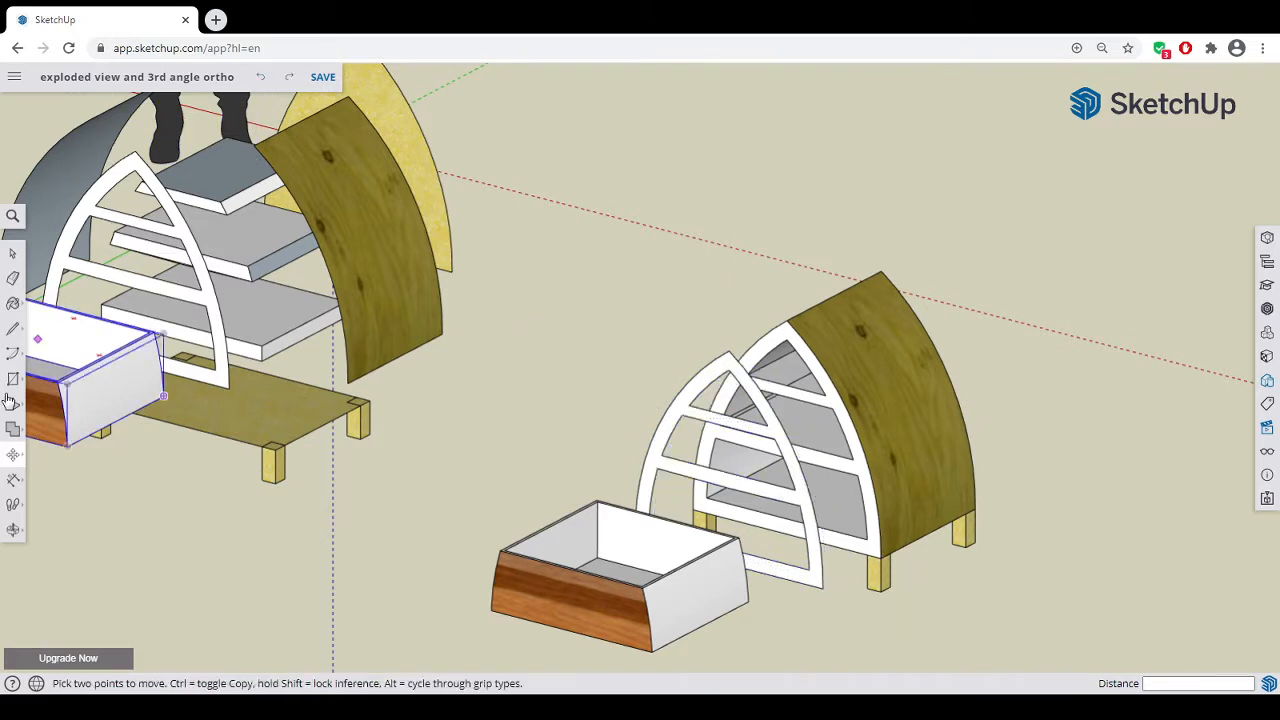
# - Copy the cabinet's curved right side panel outward along the red axis, away from the body
pyautogui.click(12, 253)
pyautogui.click(920, 491)
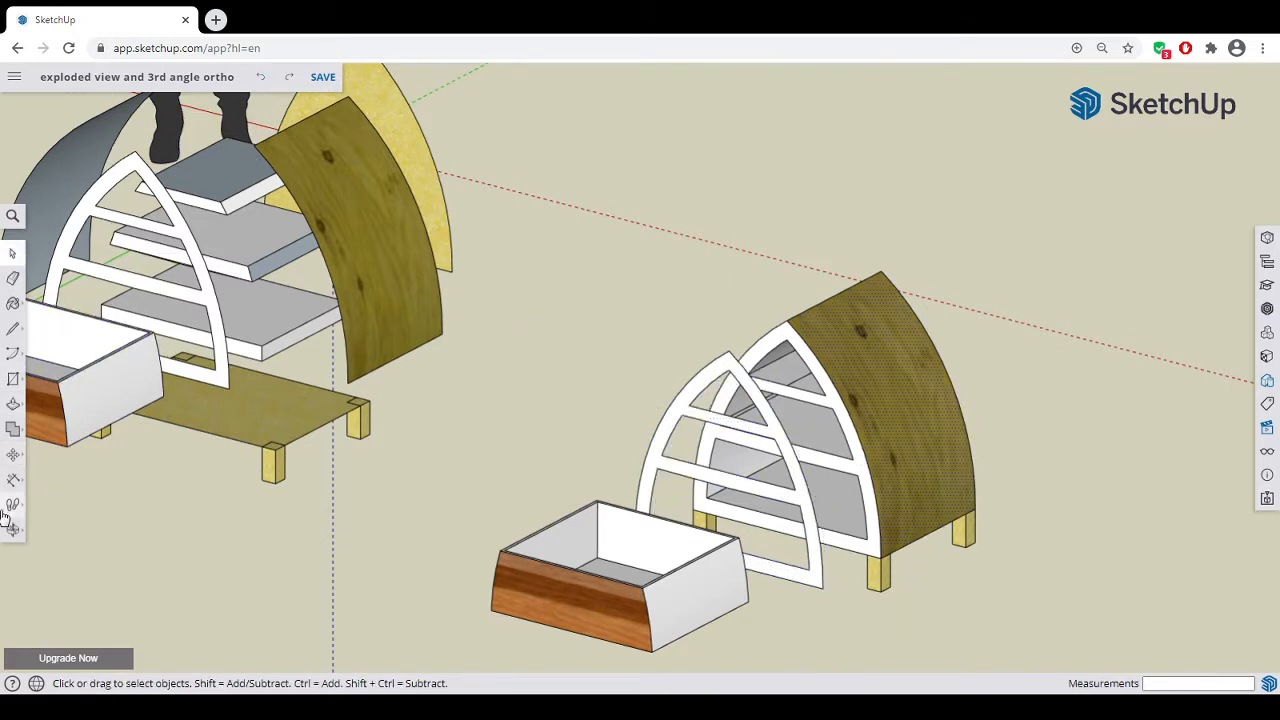
pyautogui.click(13, 460)
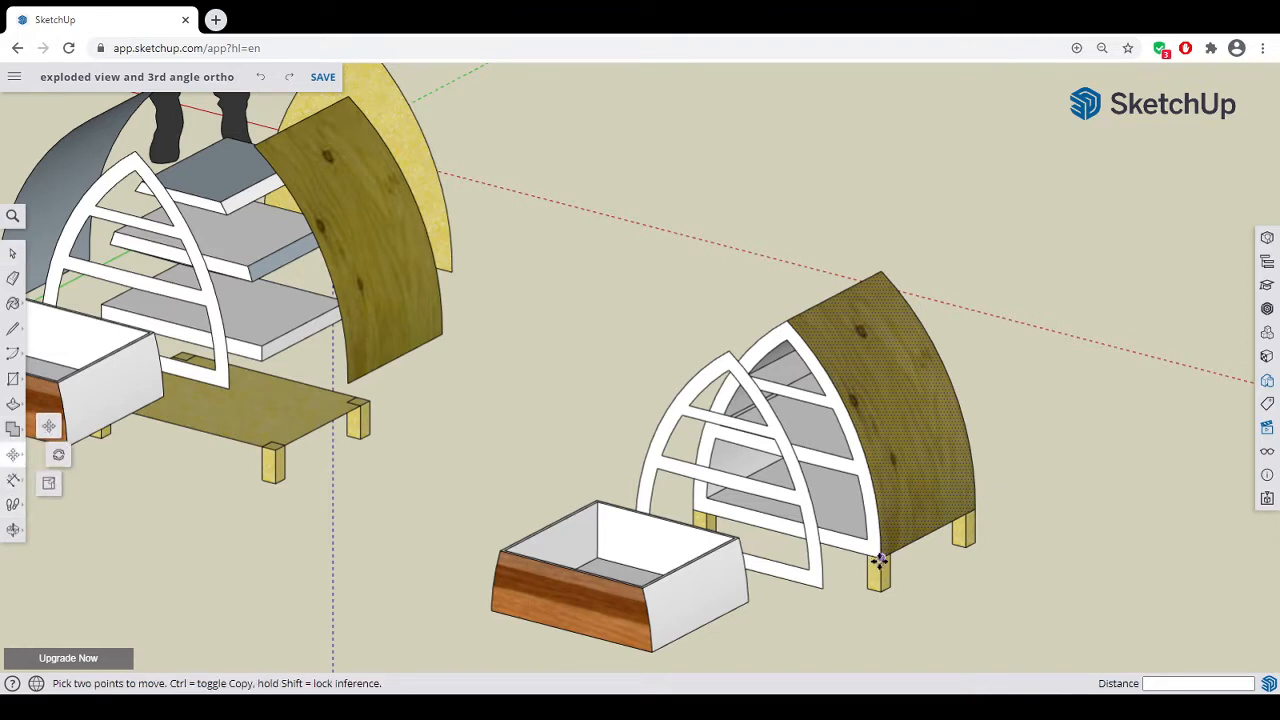
pyautogui.click(879, 558)
pyautogui.press('ctrl')
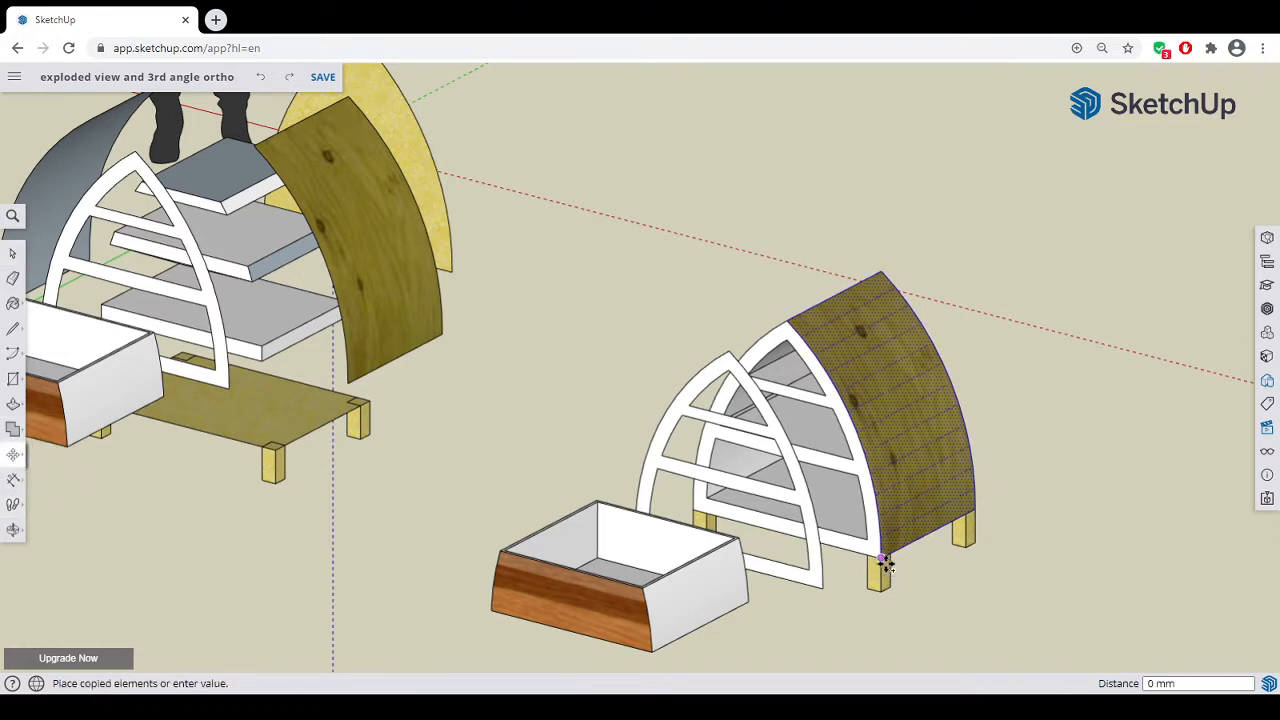
pyautogui.click(943, 583)
# - Copy the cabinet's curved left side panel about 215 mm outward along the red axis
pyautogui.moveTo(851, 589); pyautogui.dragTo(1186, 605, button='middle')
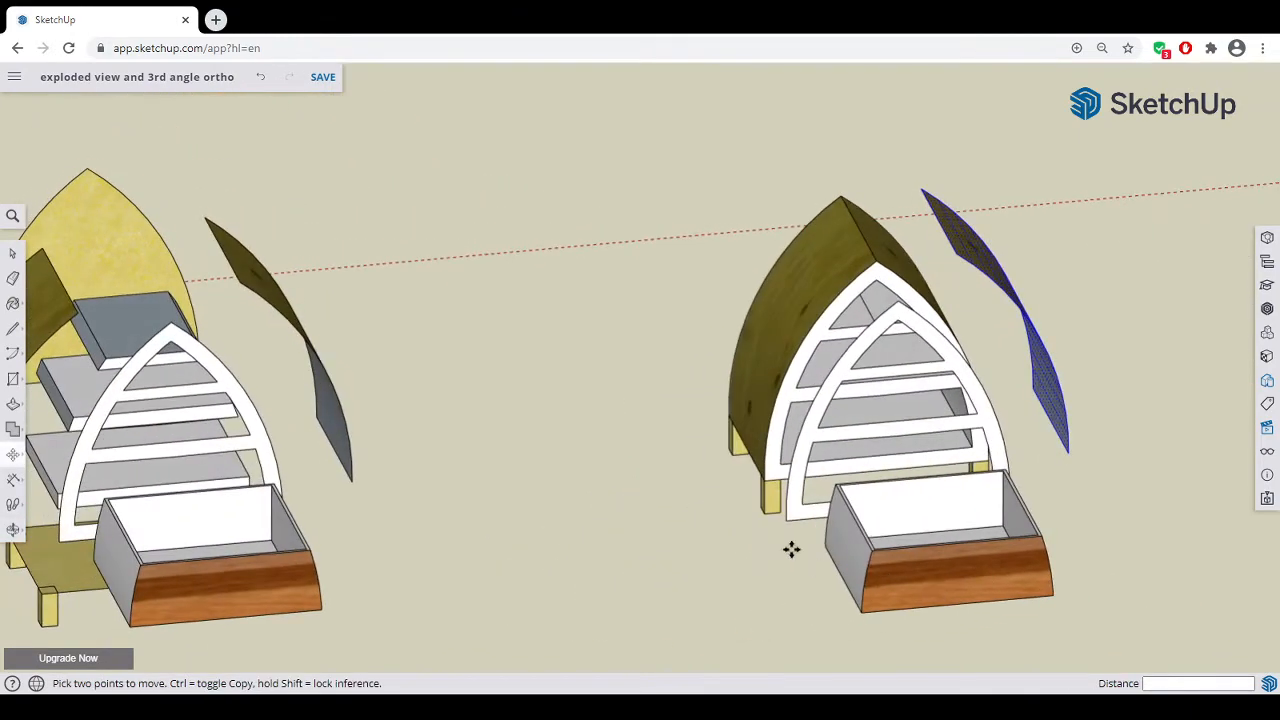
pyautogui.scroll(5, 854, 566)
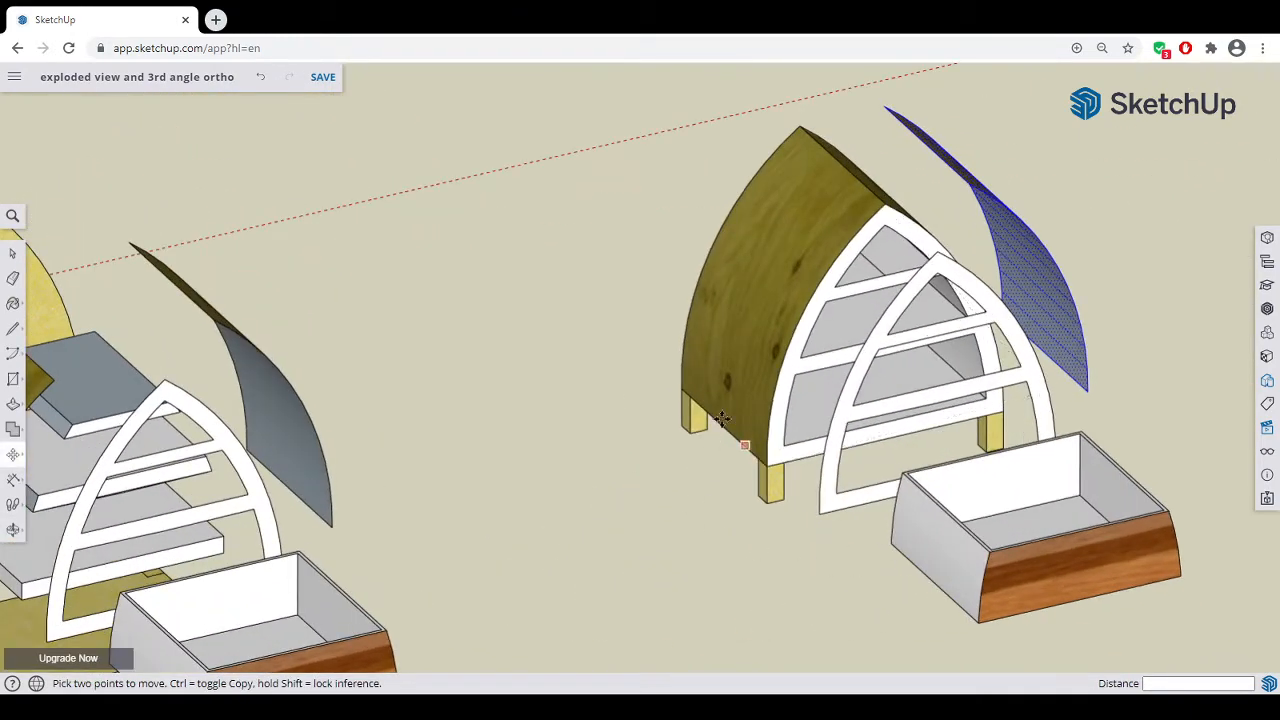
pyautogui.click(12, 253)
pyautogui.click(732, 291)
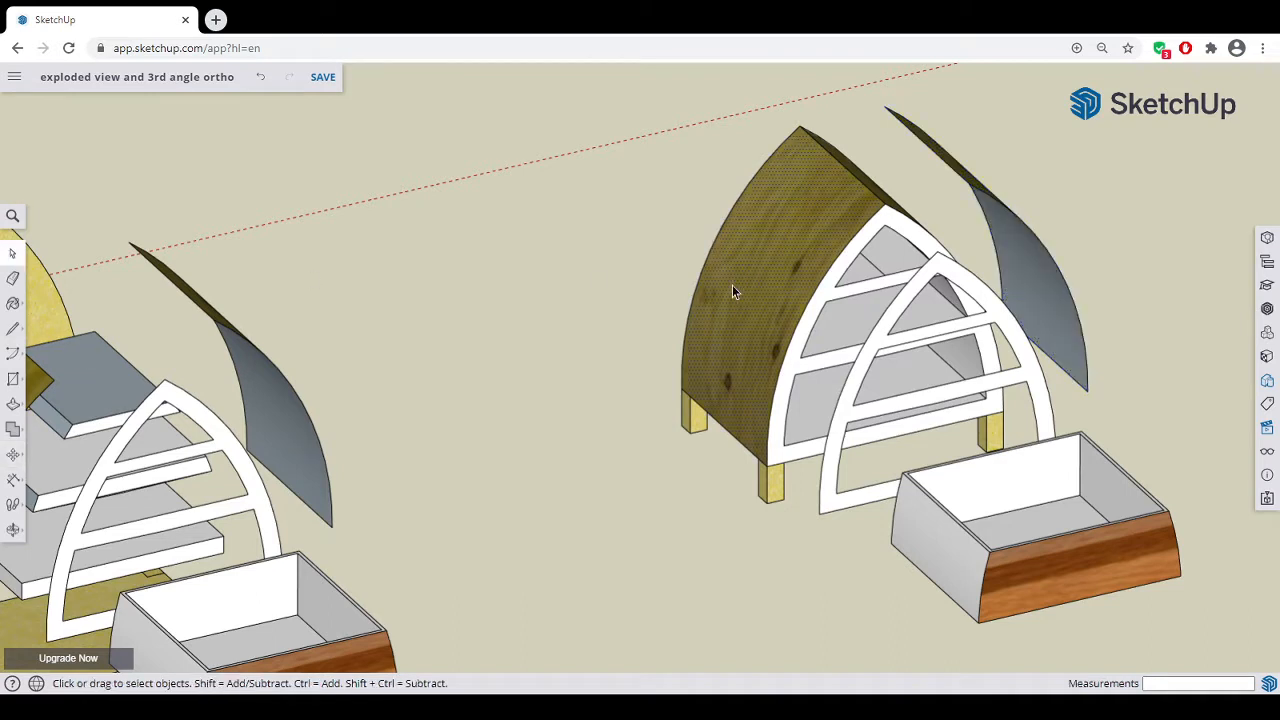
pyautogui.click(13, 454)
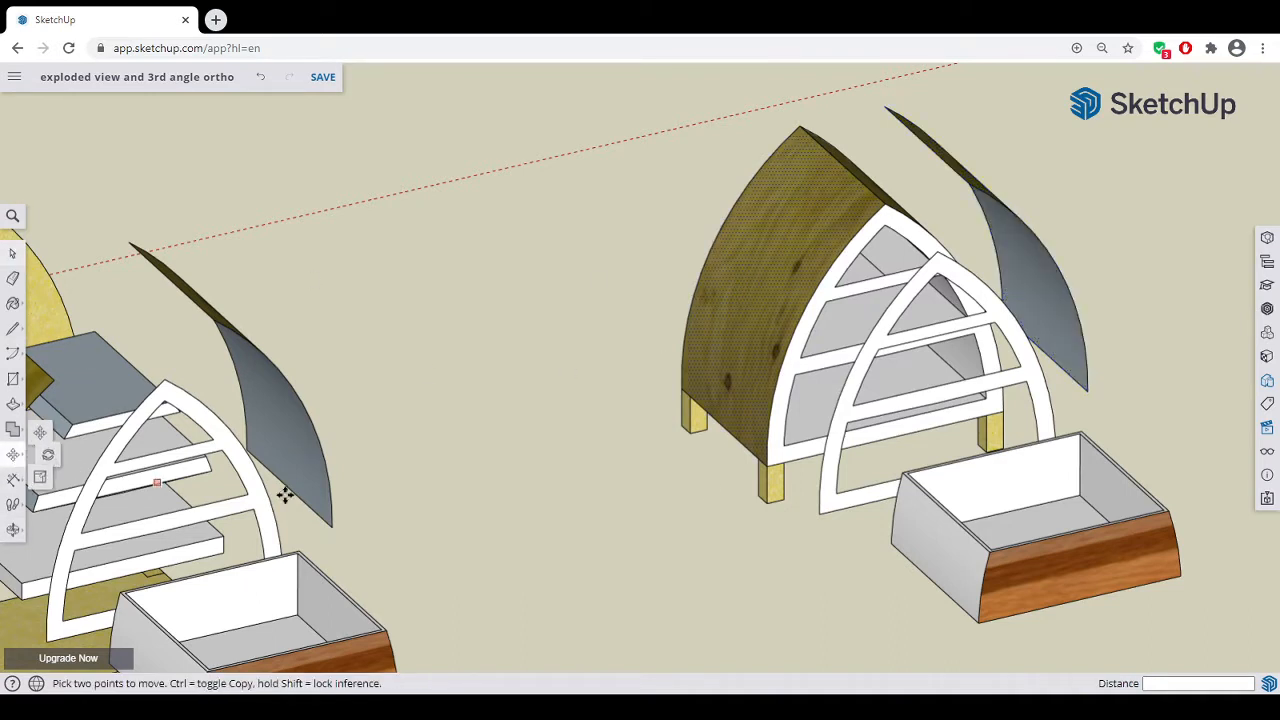
pyautogui.click(765, 465)
pyautogui.press('ctrl')
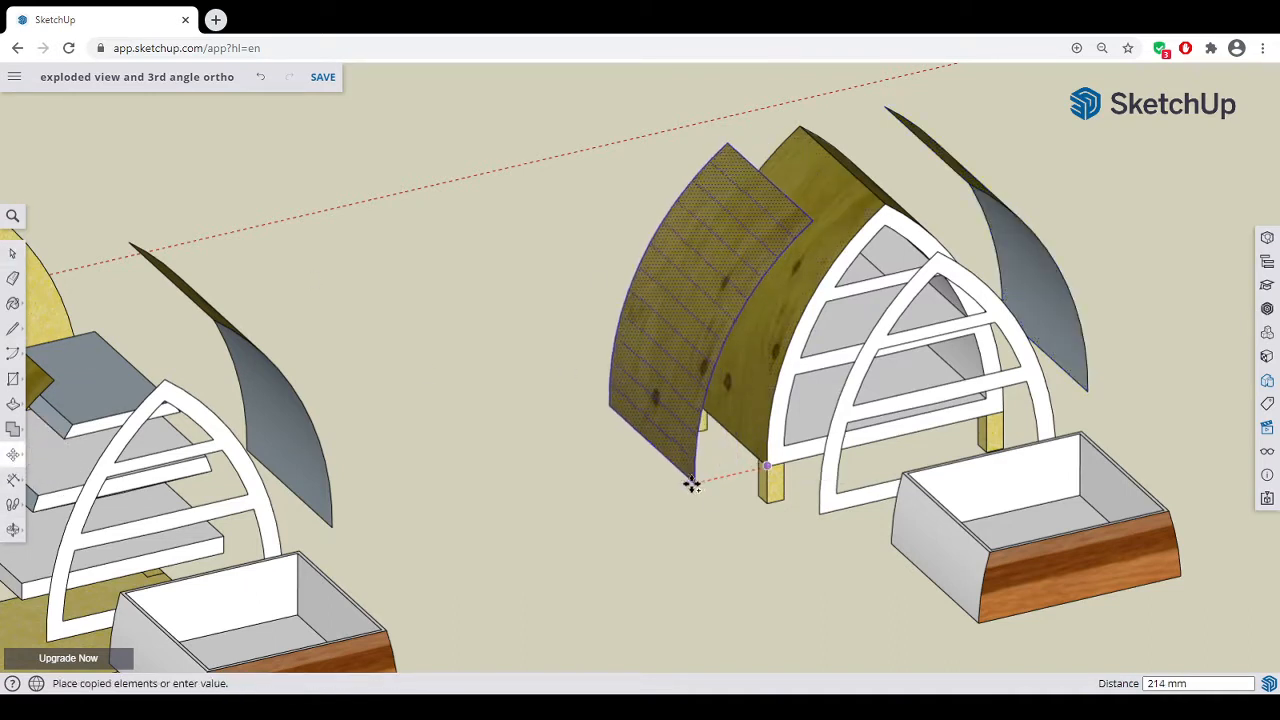
pyautogui.click(687, 486)
# - Copy the cabinet's yellow arched back panel rearward along the green axis, away from the body
pyautogui.moveTo(748, 520); pyautogui.dragTo(1070, 520, button='middle')
pyautogui.moveTo(395, 461); pyautogui.dragTo(814, 469, button='middle')
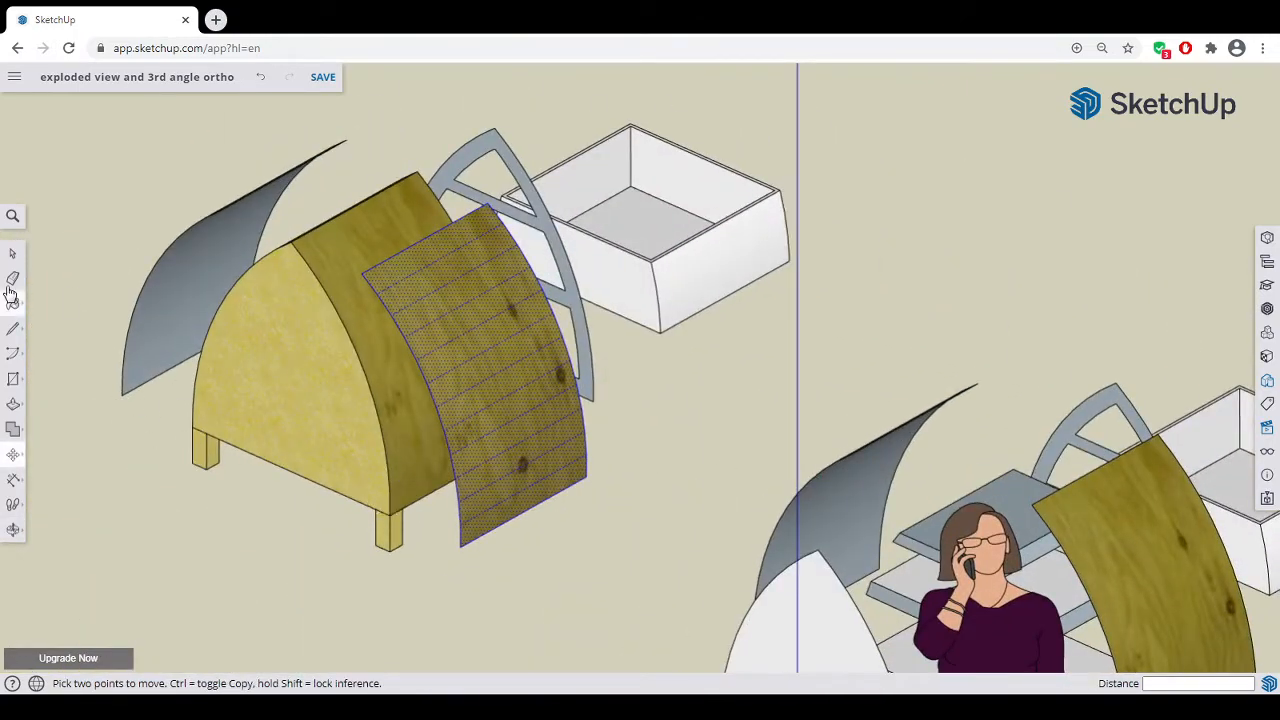
pyautogui.click(14, 256)
pyautogui.click(282, 336)
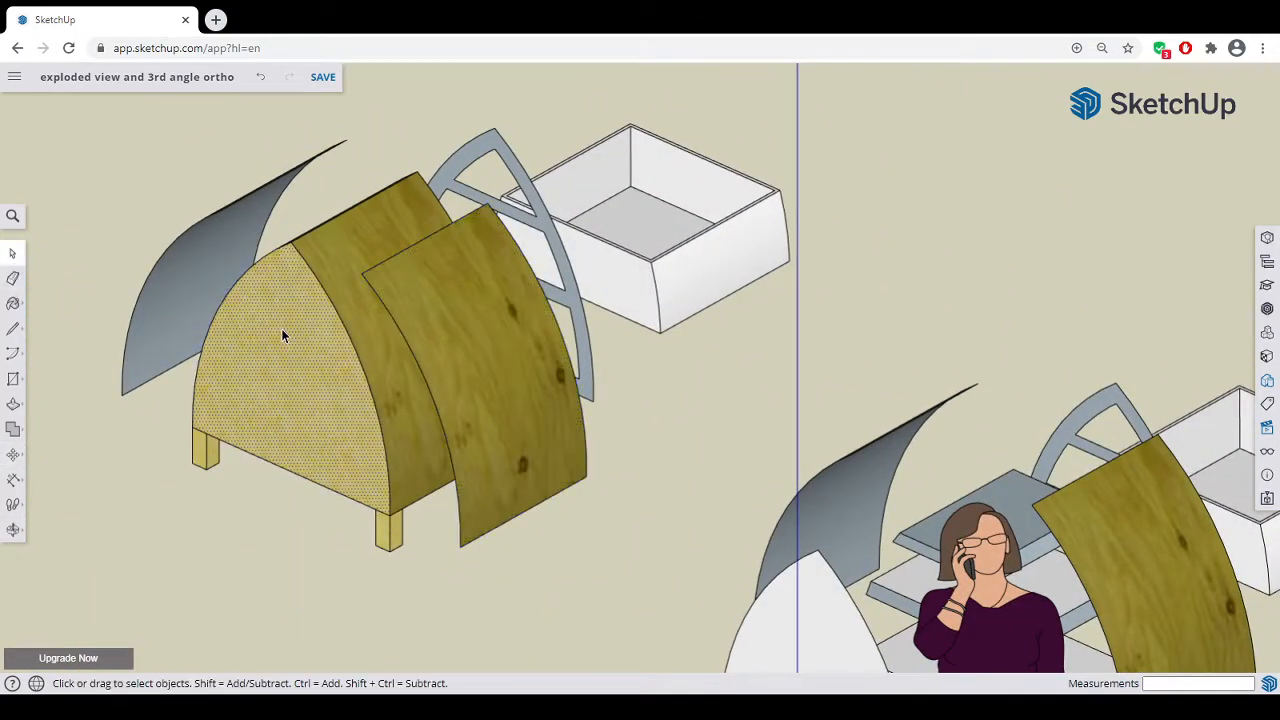
pyautogui.click(13, 455)
pyautogui.click(390, 517)
pyautogui.press('ctrl')
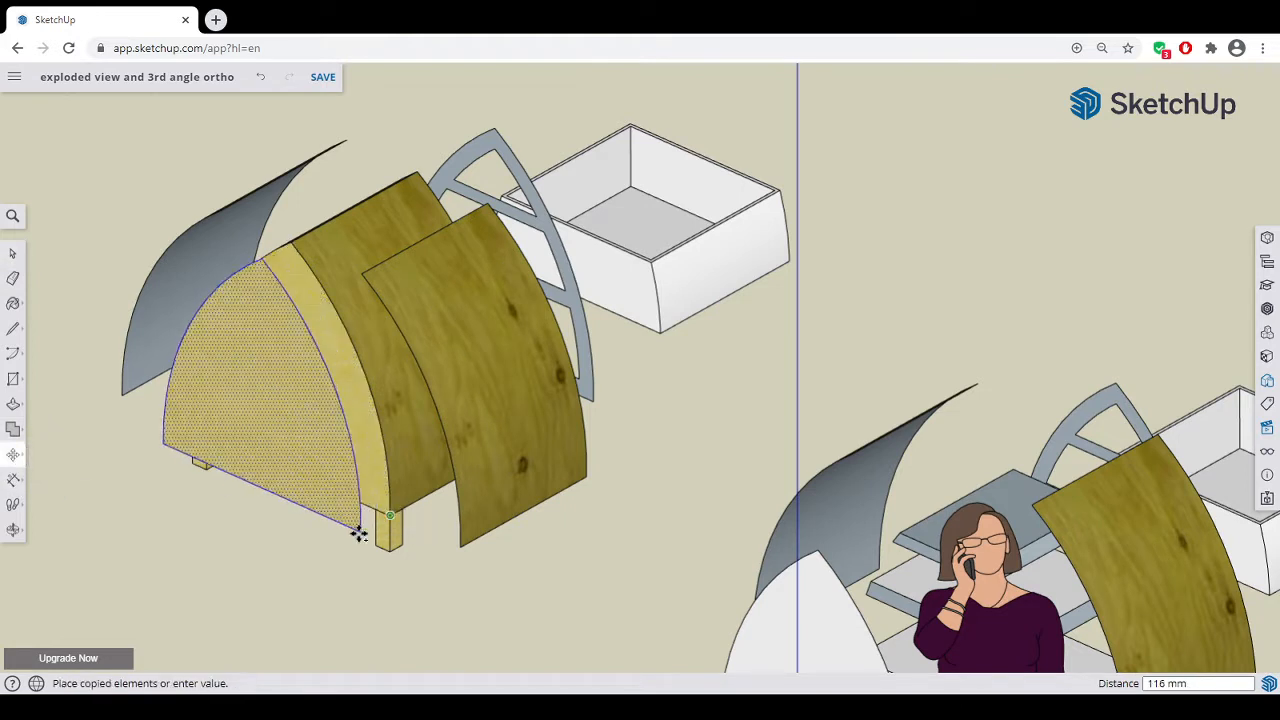
pyautogui.click(333, 549)
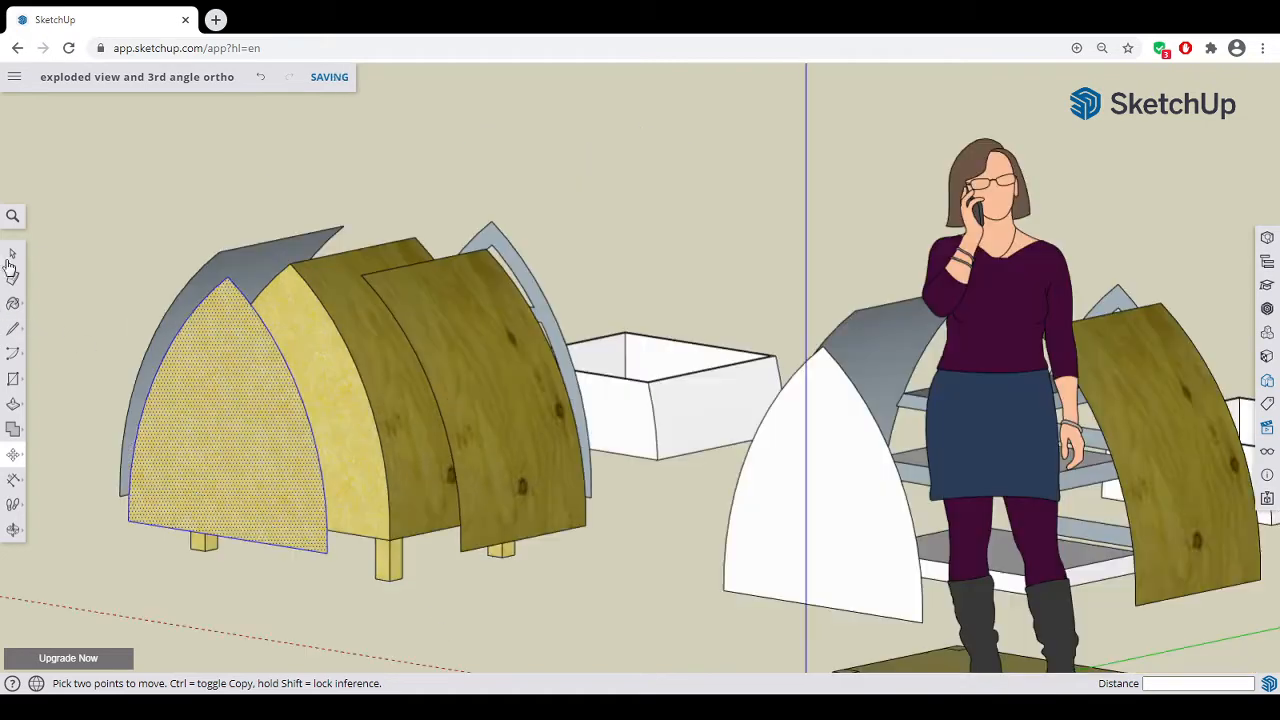
# - Move the legged base about 200 mm straight down from the cabinet body along the blue axis
pyautogui.click(13, 260)
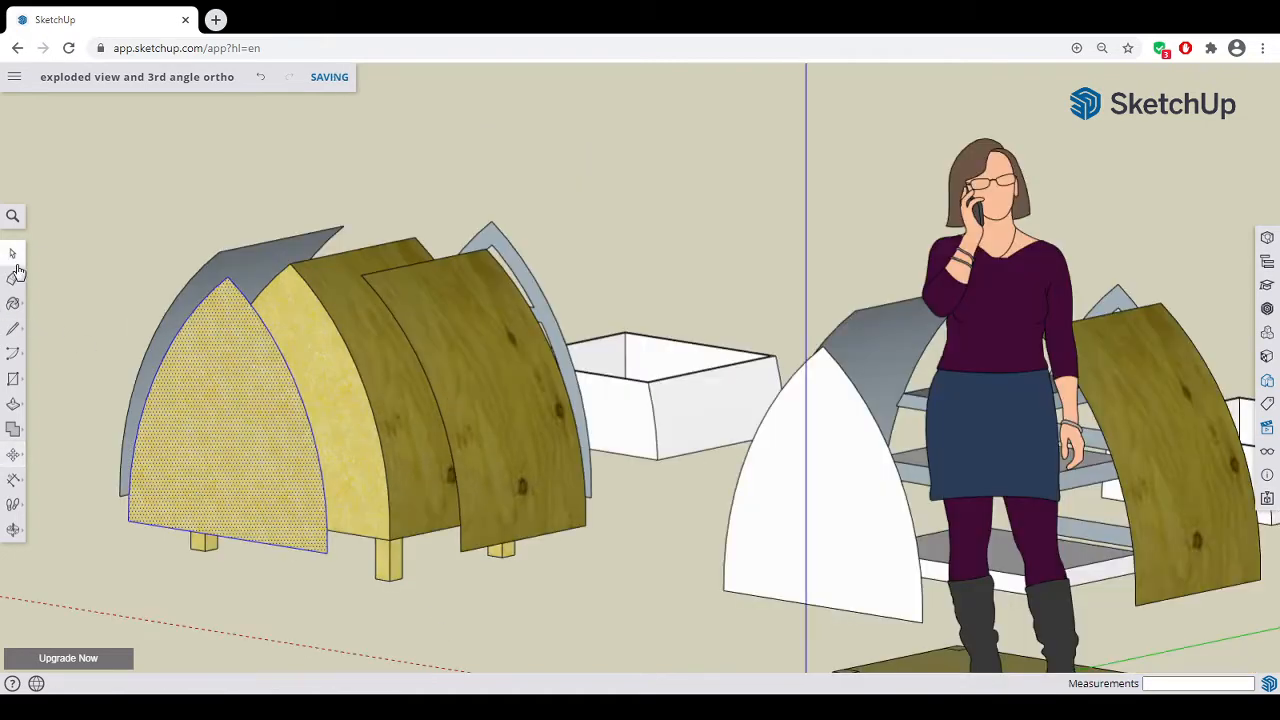
pyautogui.moveTo(499, 597); pyautogui.dragTo(510, 470, button='middle')
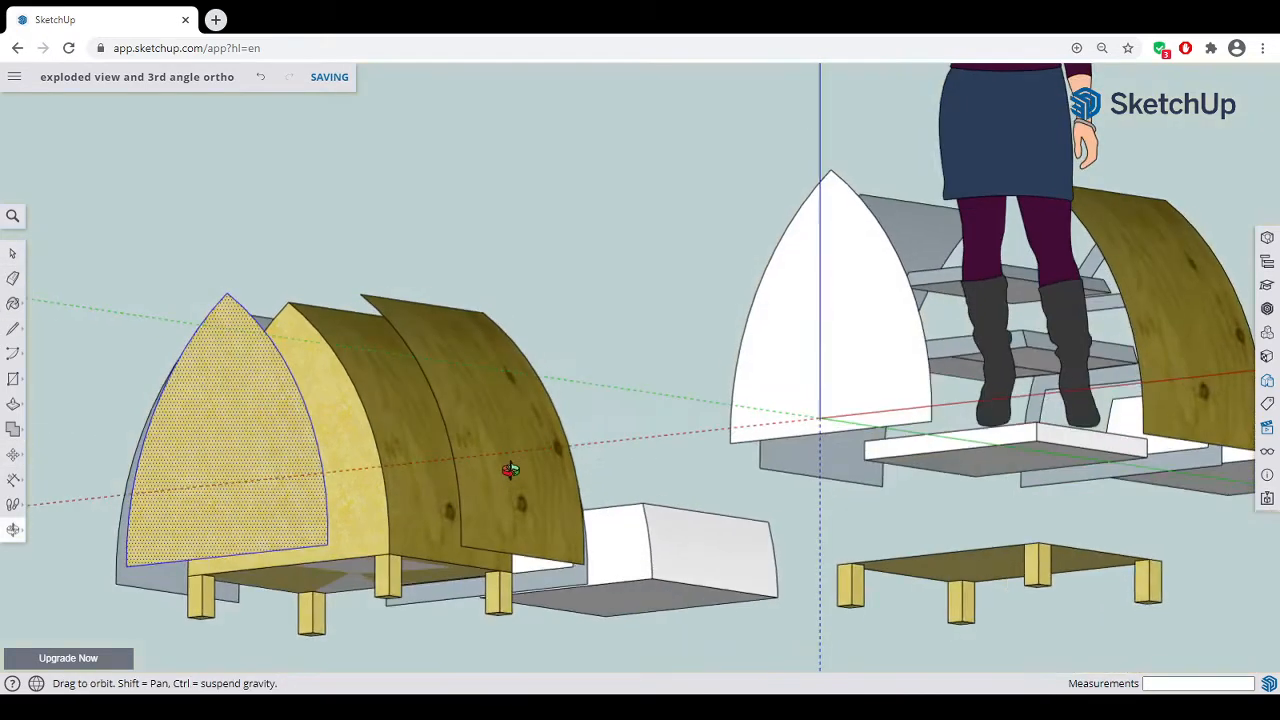
pyautogui.click(391, 564)
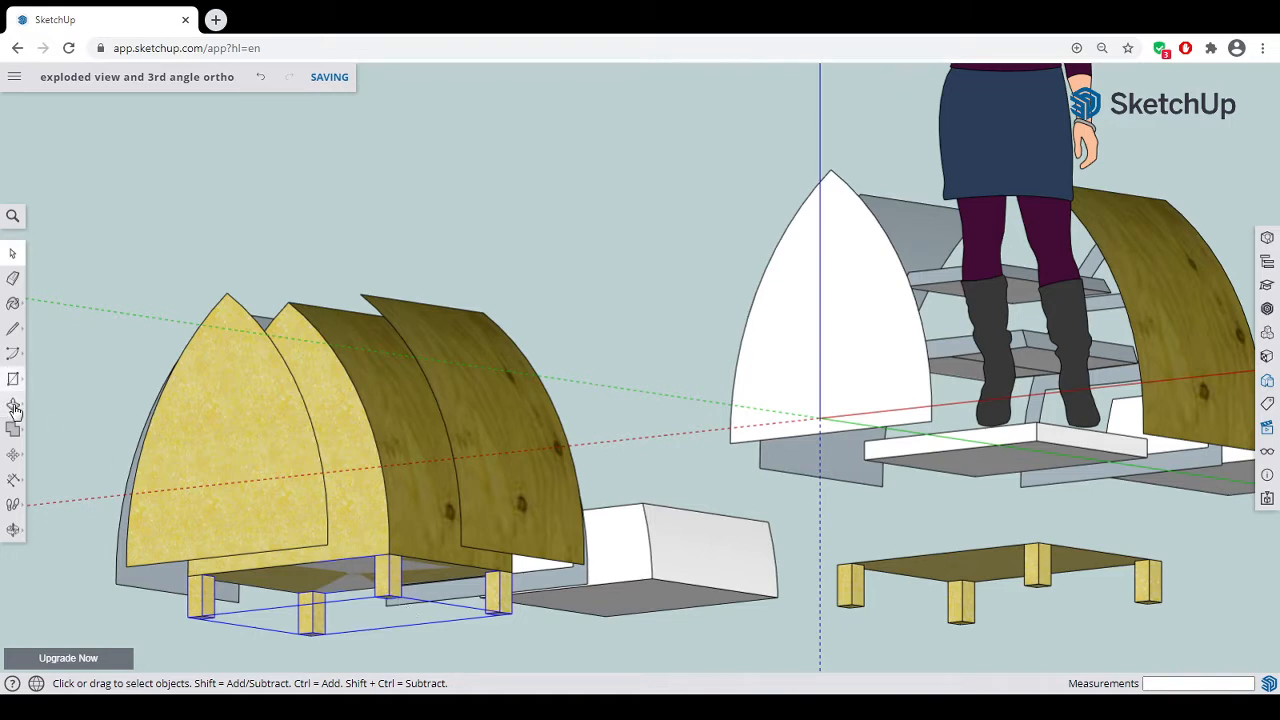
pyautogui.click(13, 454)
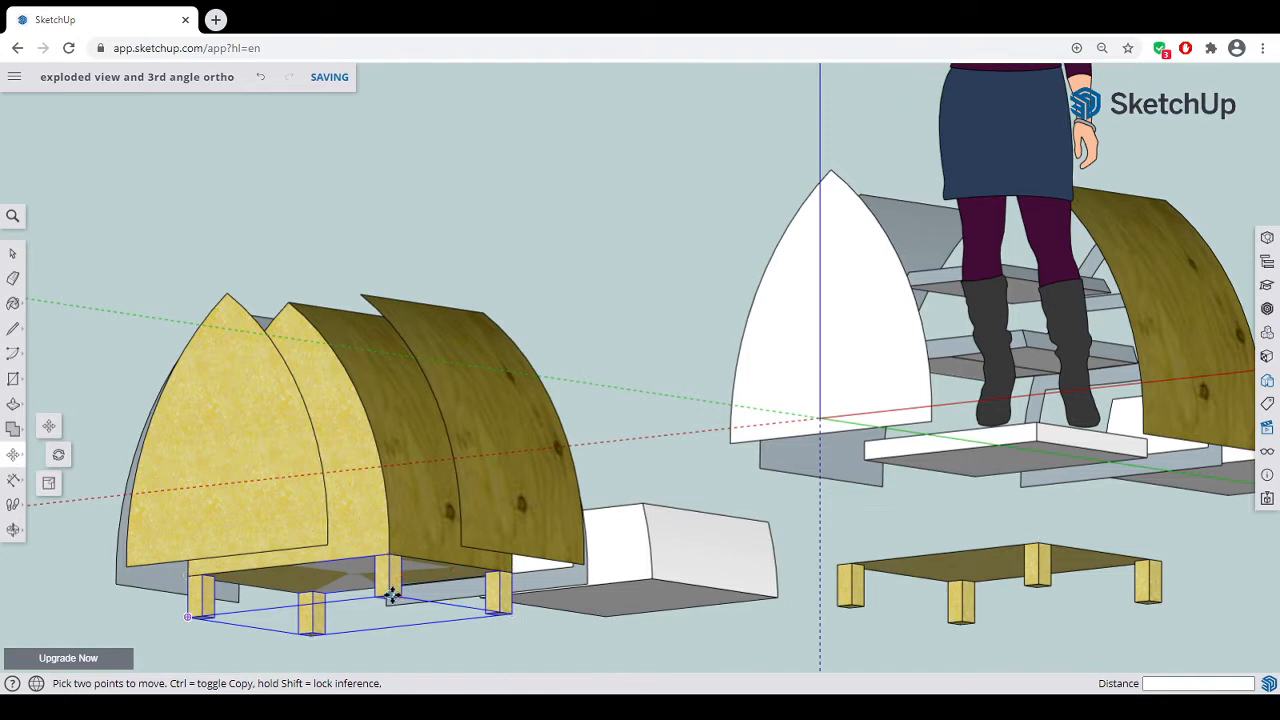
pyautogui.click(391, 595)
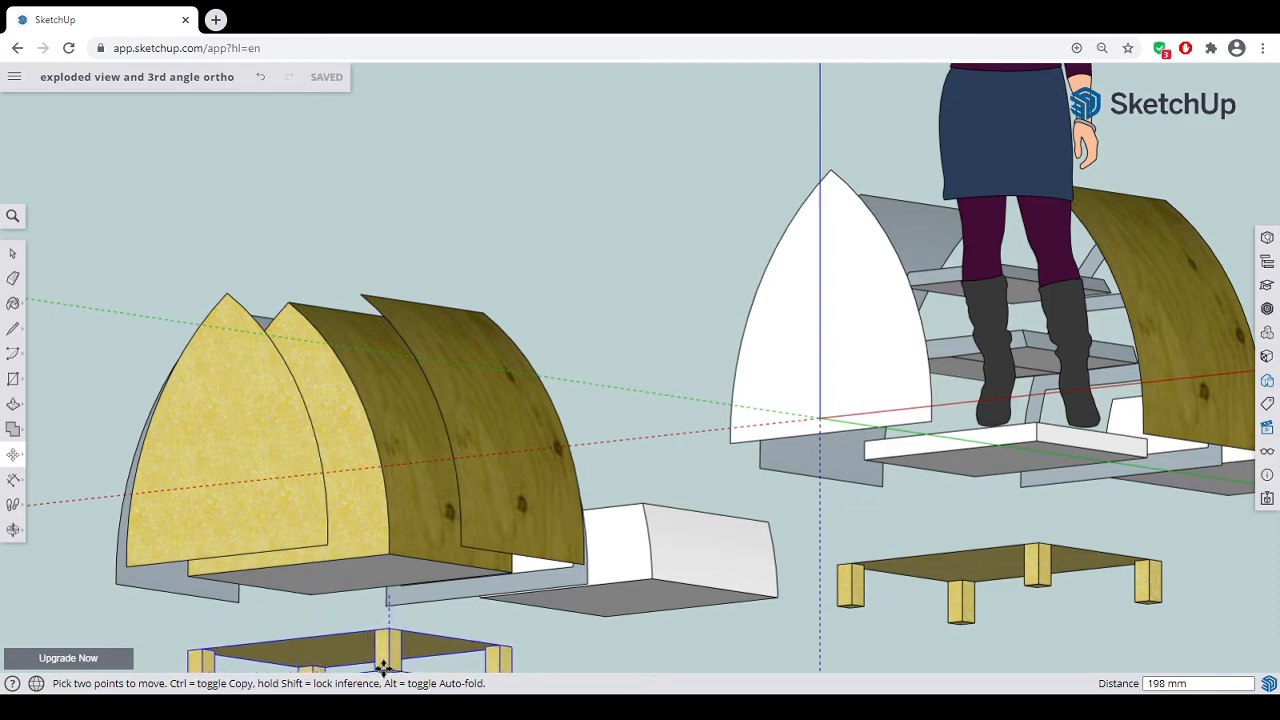
pyautogui.click(384, 663)
# - Raise the legged base about 86 mm along the blue axis, leaving a smaller gap below the cabinet body
pyautogui.moveTo(427, 632); pyautogui.dragTo(871, 617, button='middle')
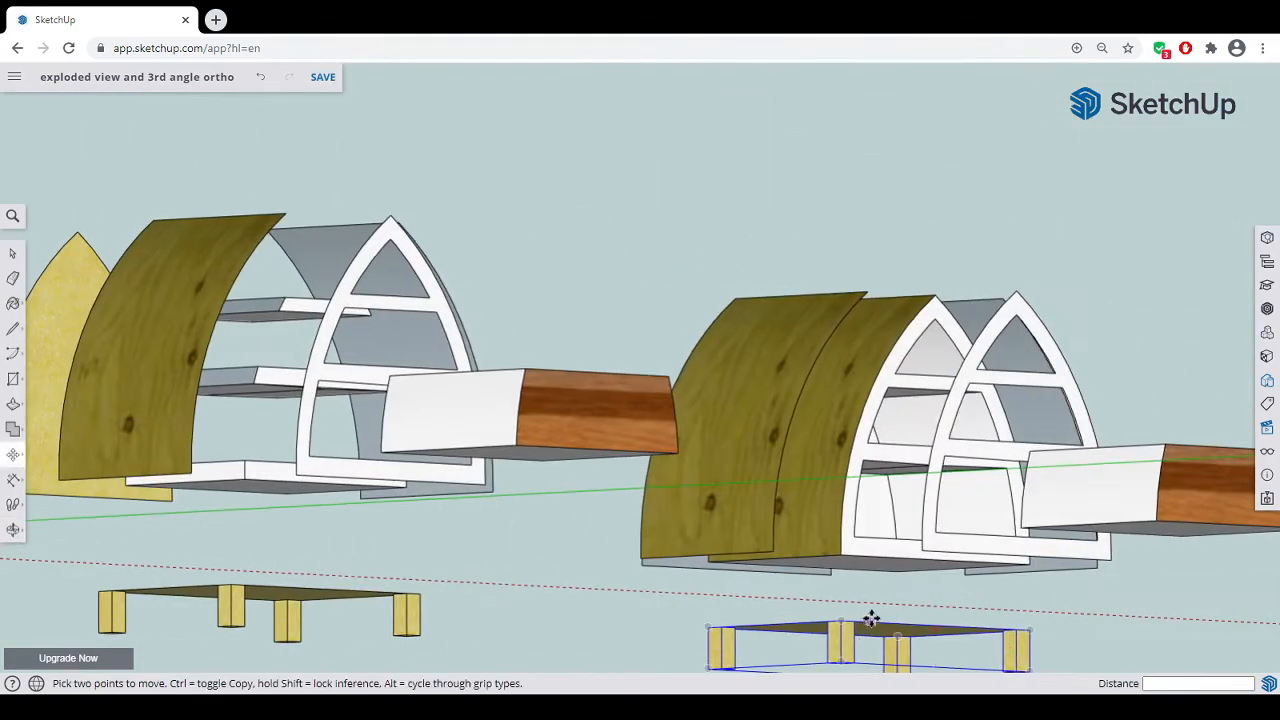
pyautogui.scroll(-5, 874, 626)
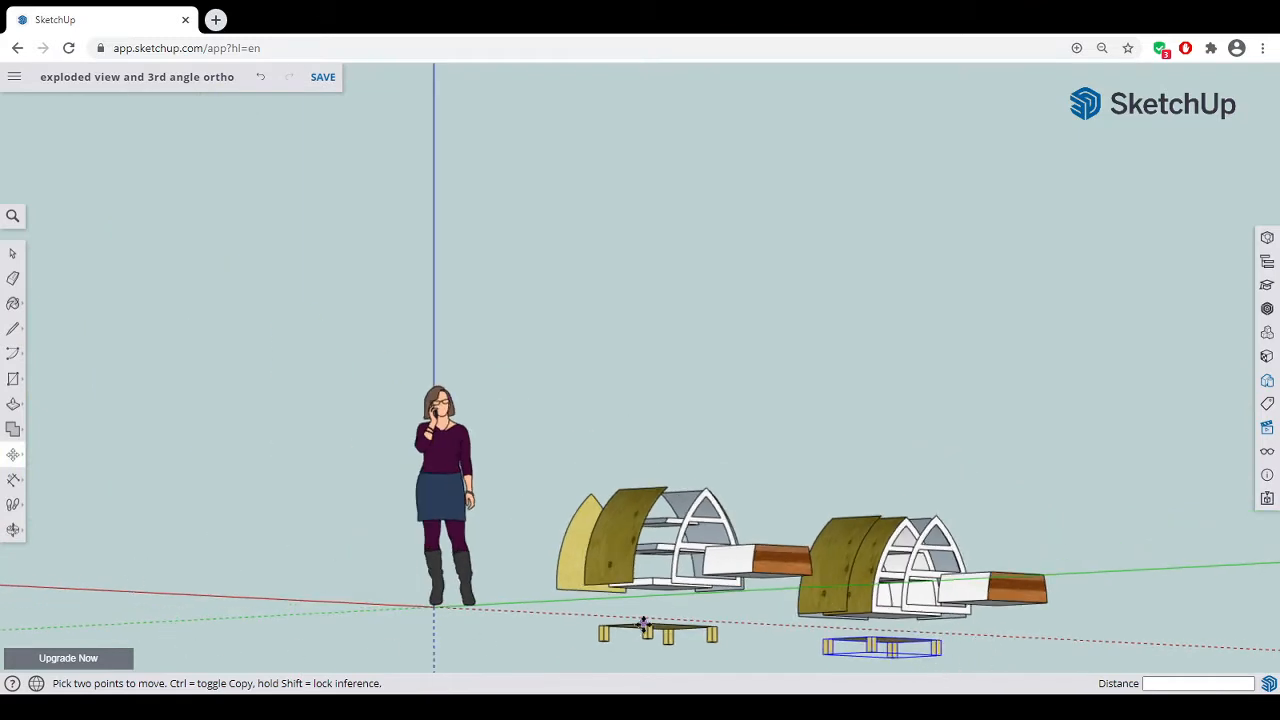
pyautogui.moveTo(613, 584); pyautogui.dragTo(267, 517, button='middle')
pyautogui.moveTo(434, 521); pyautogui.dragTo(400, 623, button='middle')
pyautogui.scroll(3, 598, 582)
pyautogui.scroll(3, 457, 550)
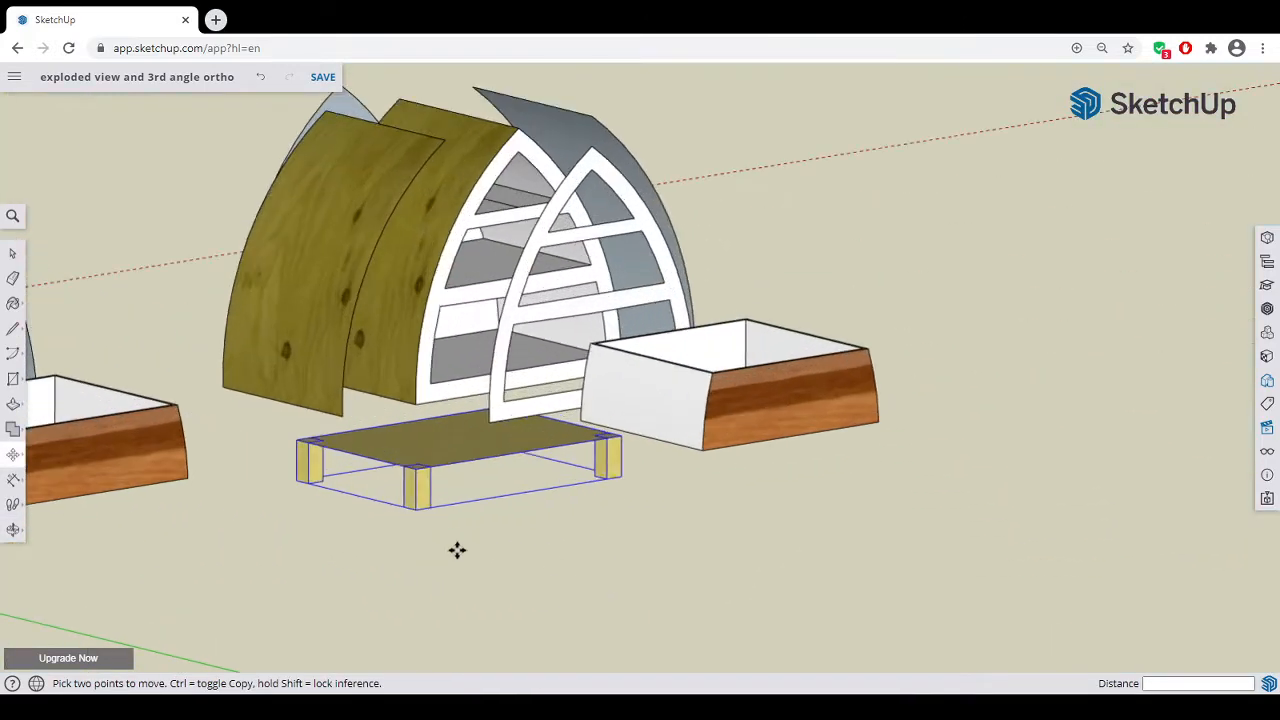
pyautogui.click(418, 470)
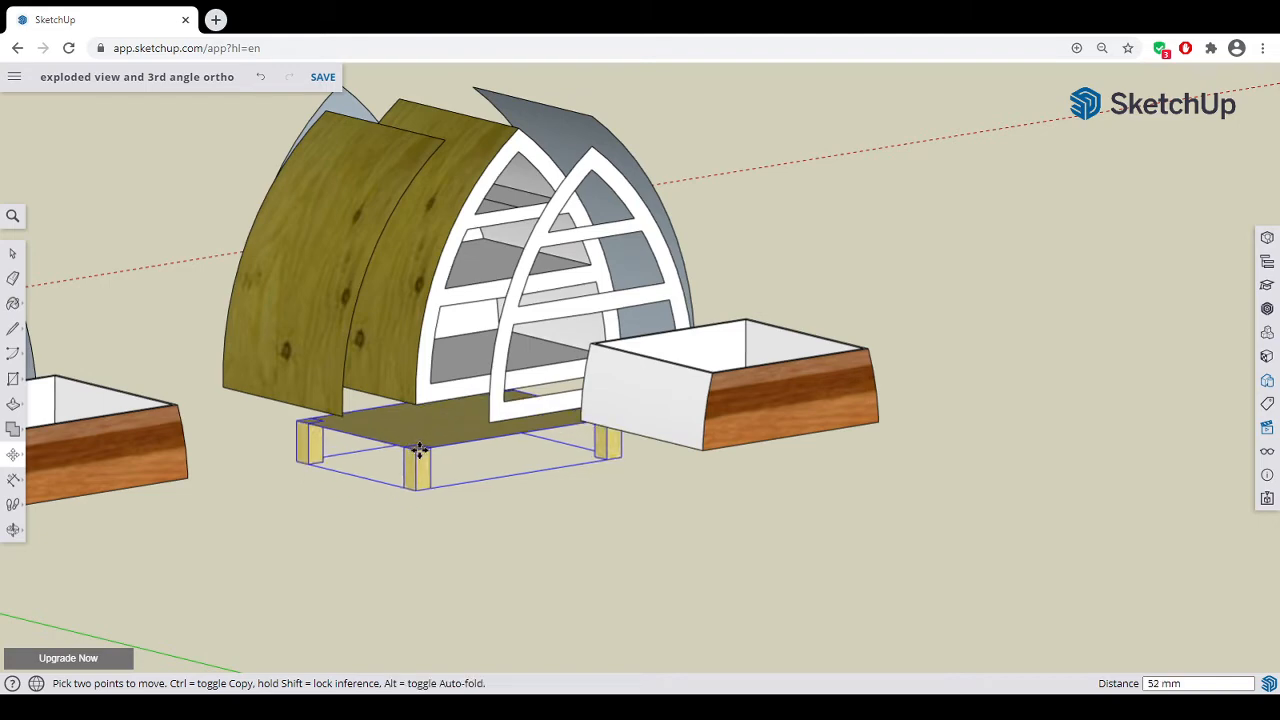
pyautogui.click(420, 437)
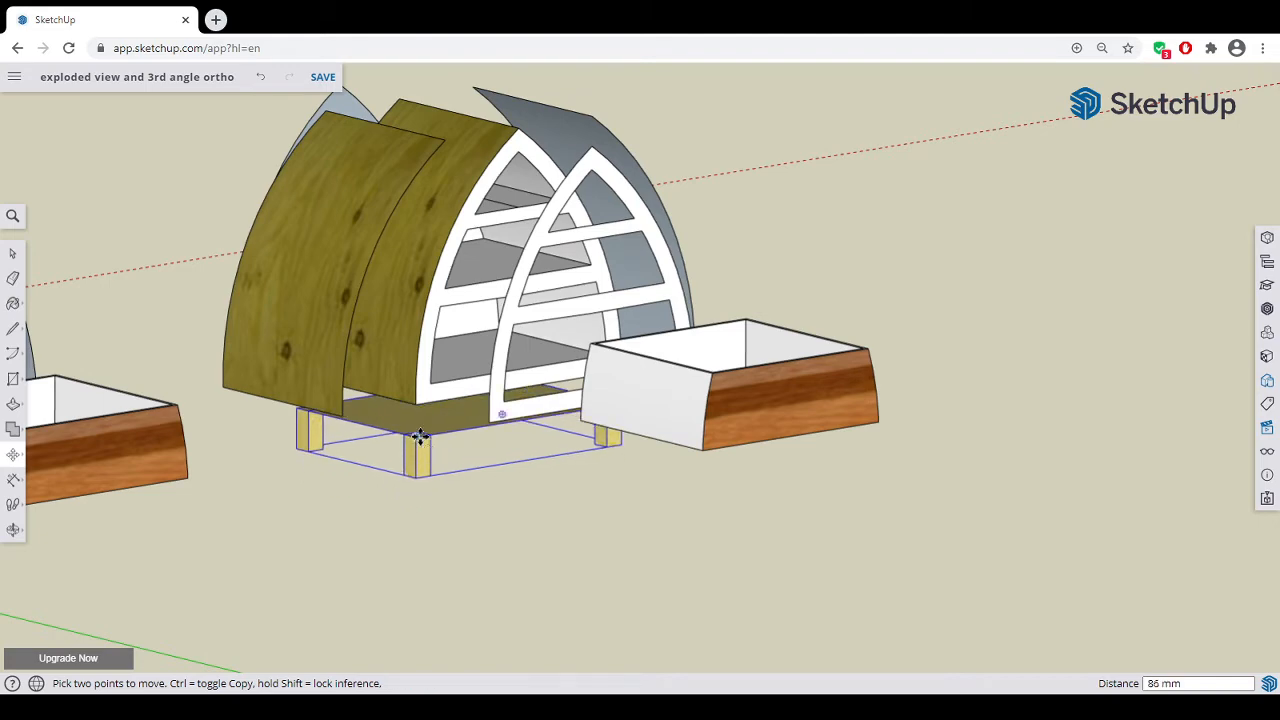
pyautogui.moveTo(420, 434); pyautogui.dragTo(512, 555, button='middle')
pyautogui.moveTo(730, 558); pyautogui.dragTo(523, 560, button='middle')
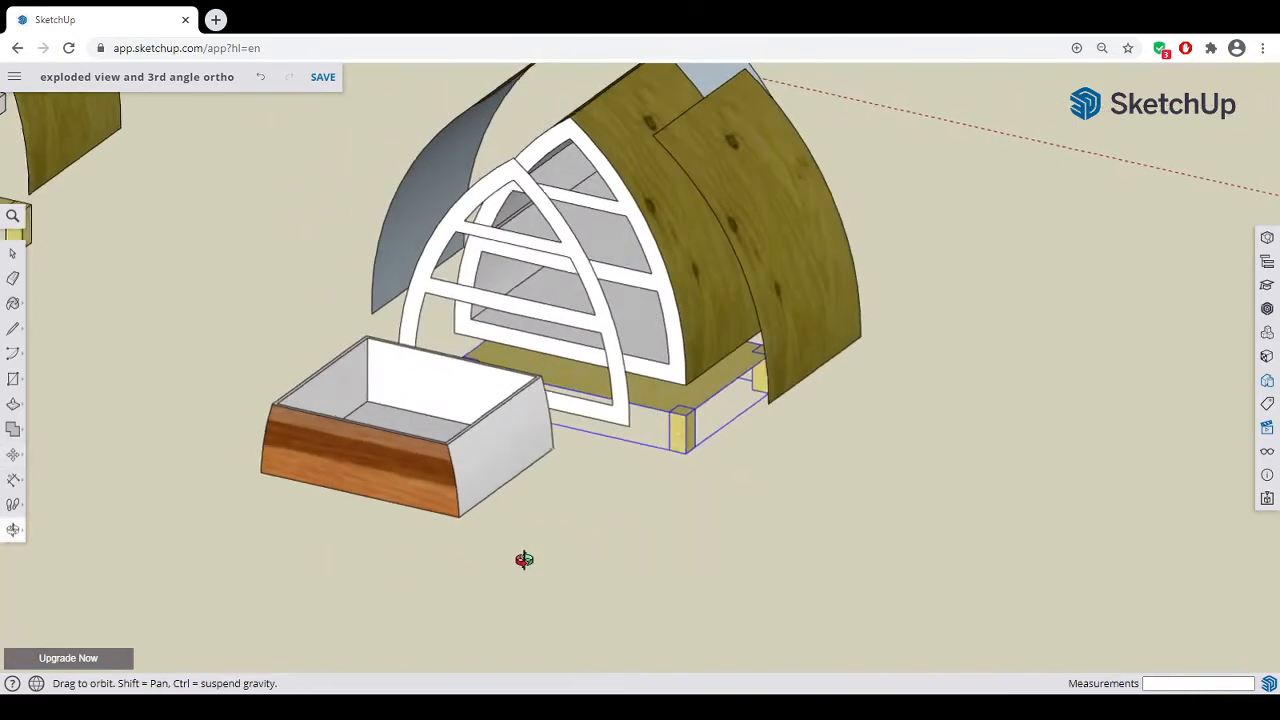
pyautogui.moveTo(749, 554); pyautogui.dragTo(708, 538, button='middle')
pyautogui.scroll(-3, 733, 528)
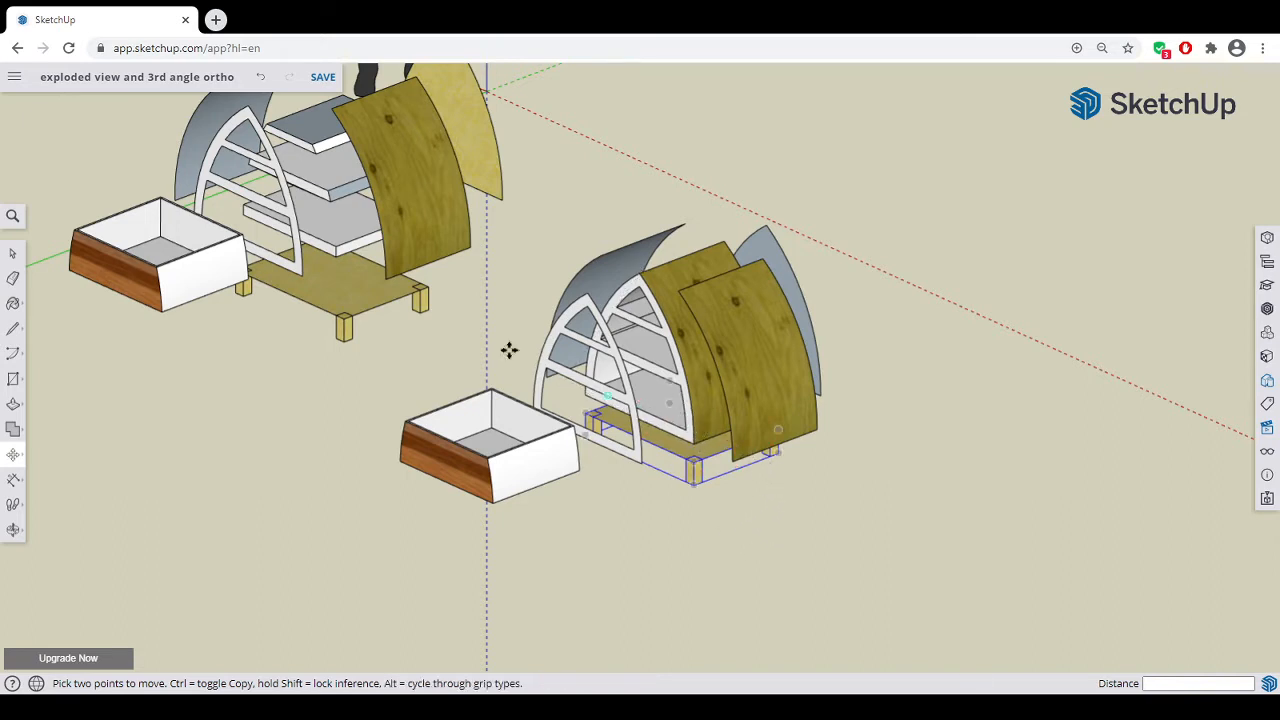
# - Erase the original wood-grained side panel and attached front frame from the cabinet body, keeping the pulled-apart copies
pyautogui.scroll(2, 737, 339)
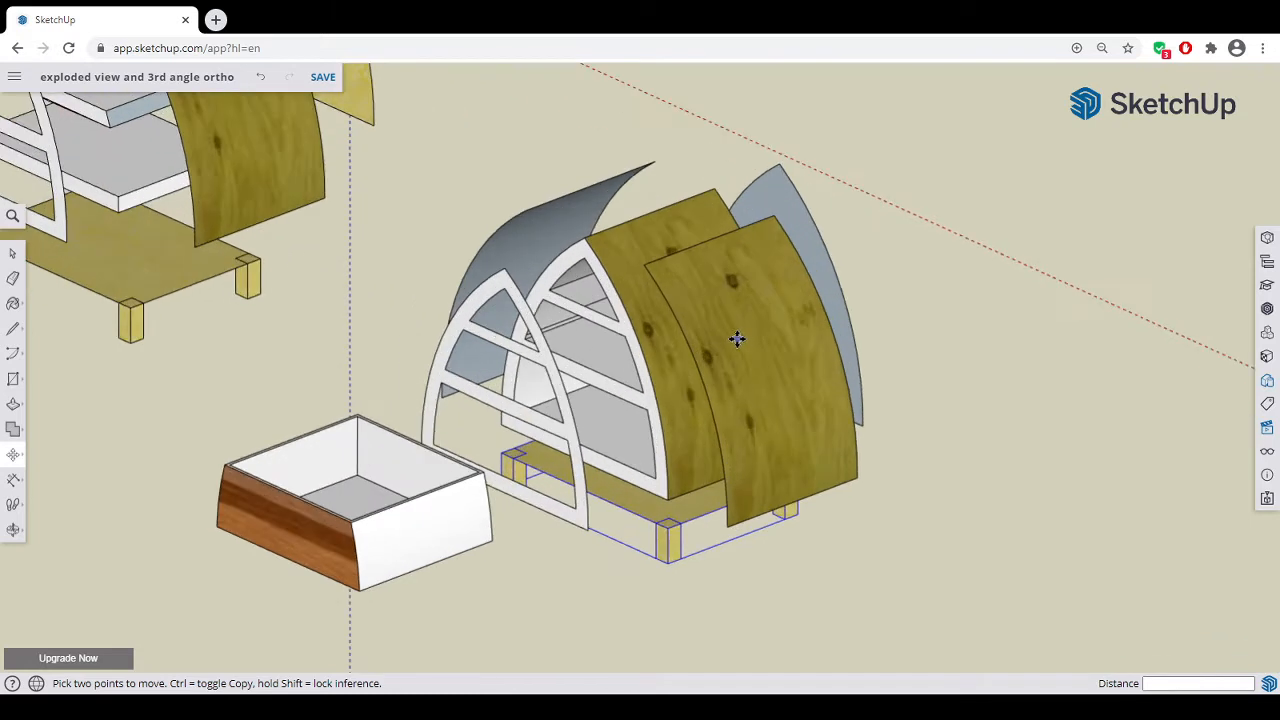
pyautogui.click(13, 257)
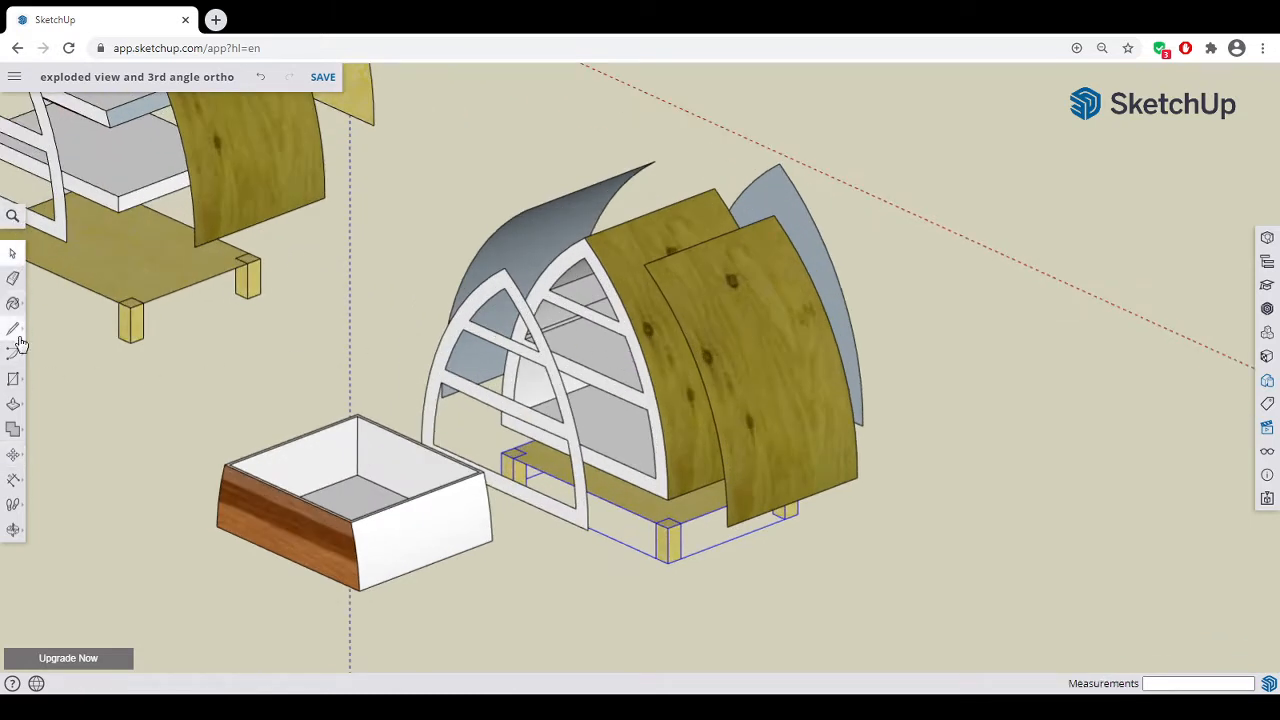
pyautogui.click(13, 278)
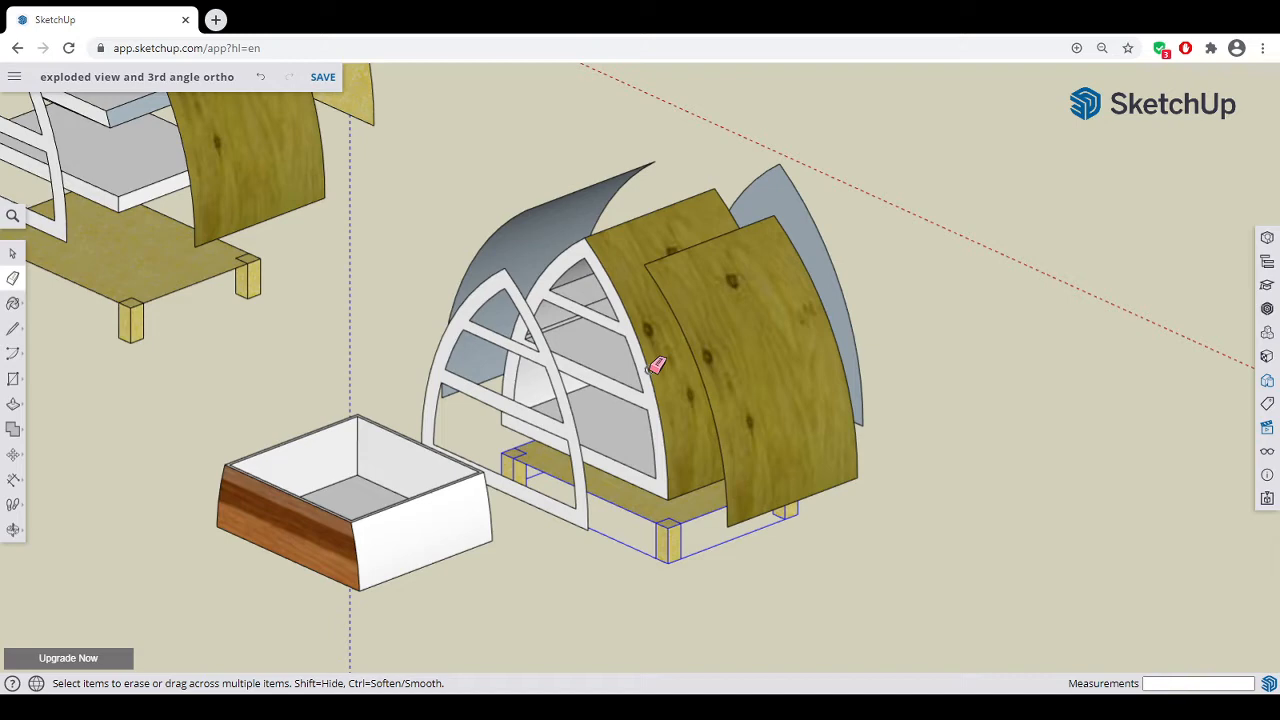
pyautogui.click(655, 366)
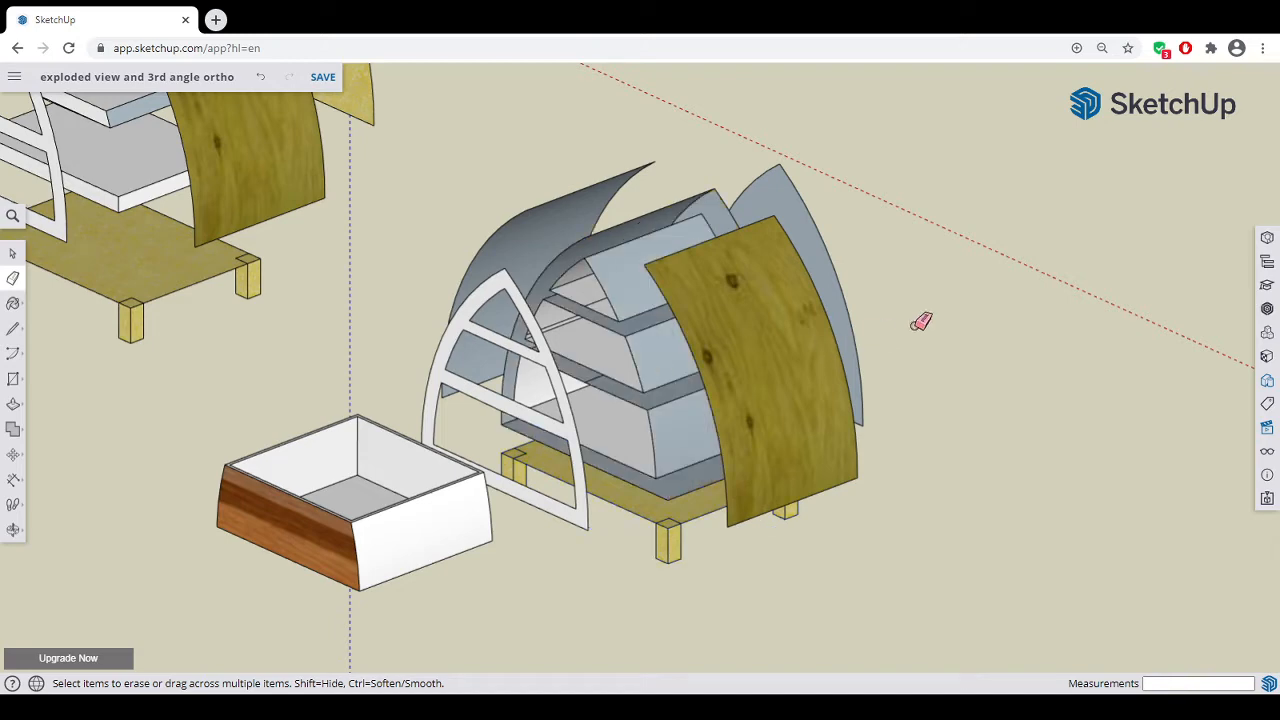
# - Erase the remaining original side and back faces and their leftover arched outline from around the inner compartments
pyautogui.moveTo(920, 320)
pyautogui.mouseDown(button='middle')
pyautogui.moveTo(457, 429)
pyautogui.moveTo(569, 392)
pyautogui.mouseUp(button='middle')
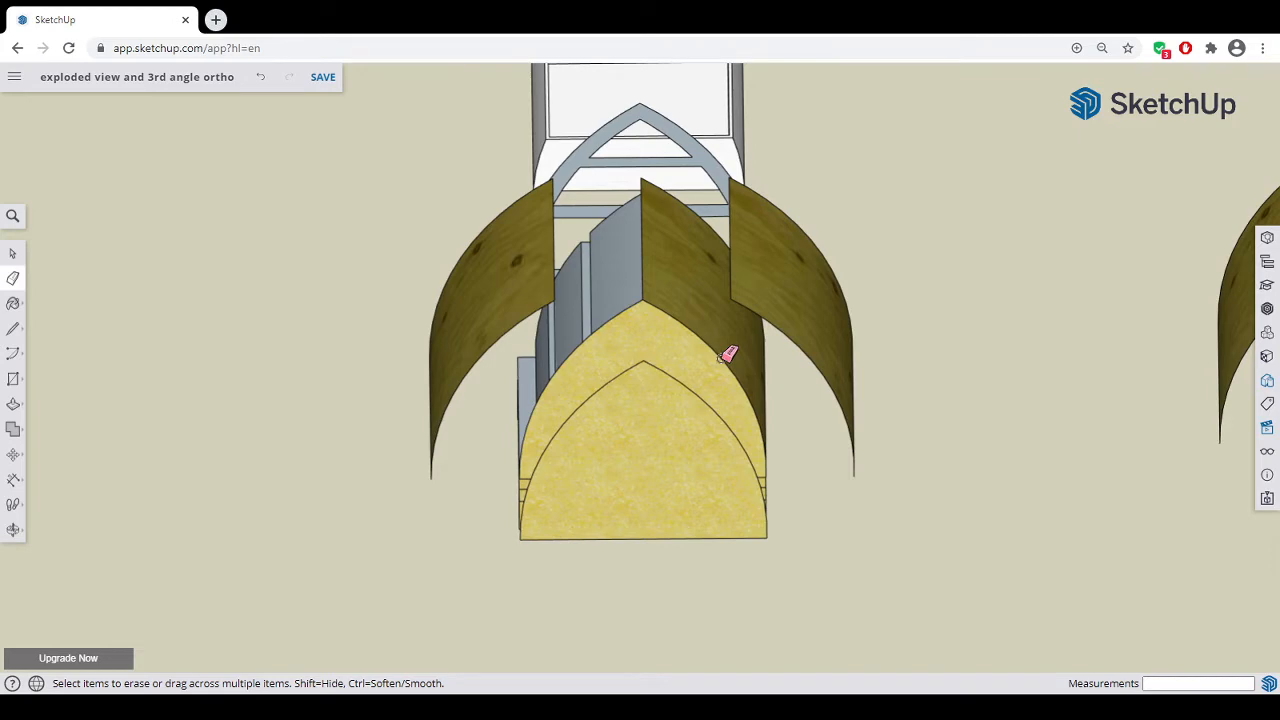
pyautogui.click(728, 355)
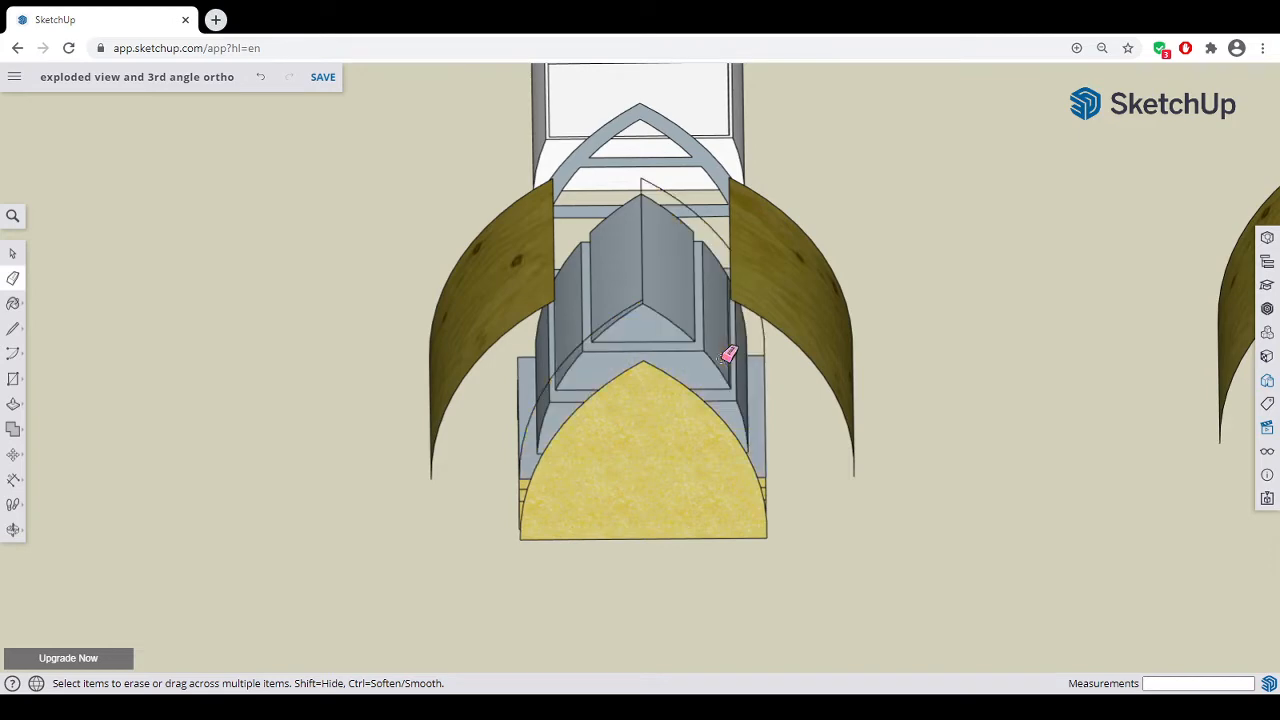
pyautogui.moveTo(728, 351)
pyautogui.mouseDown(button='middle')
pyautogui.moveTo(720, 391)
pyautogui.moveTo(914, 397)
pyautogui.moveTo(729, 420)
pyautogui.moveTo(646, 334)
pyautogui.mouseUp(button='middle')
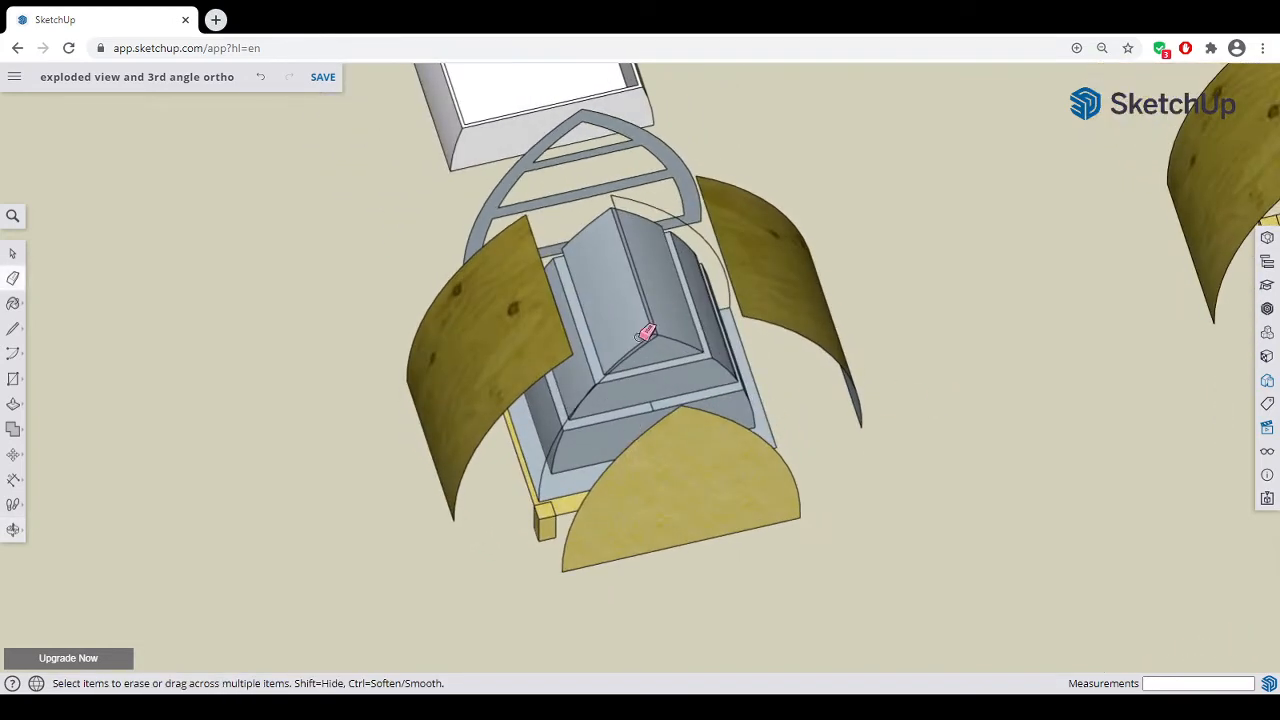
pyautogui.scroll(3, 646, 320)
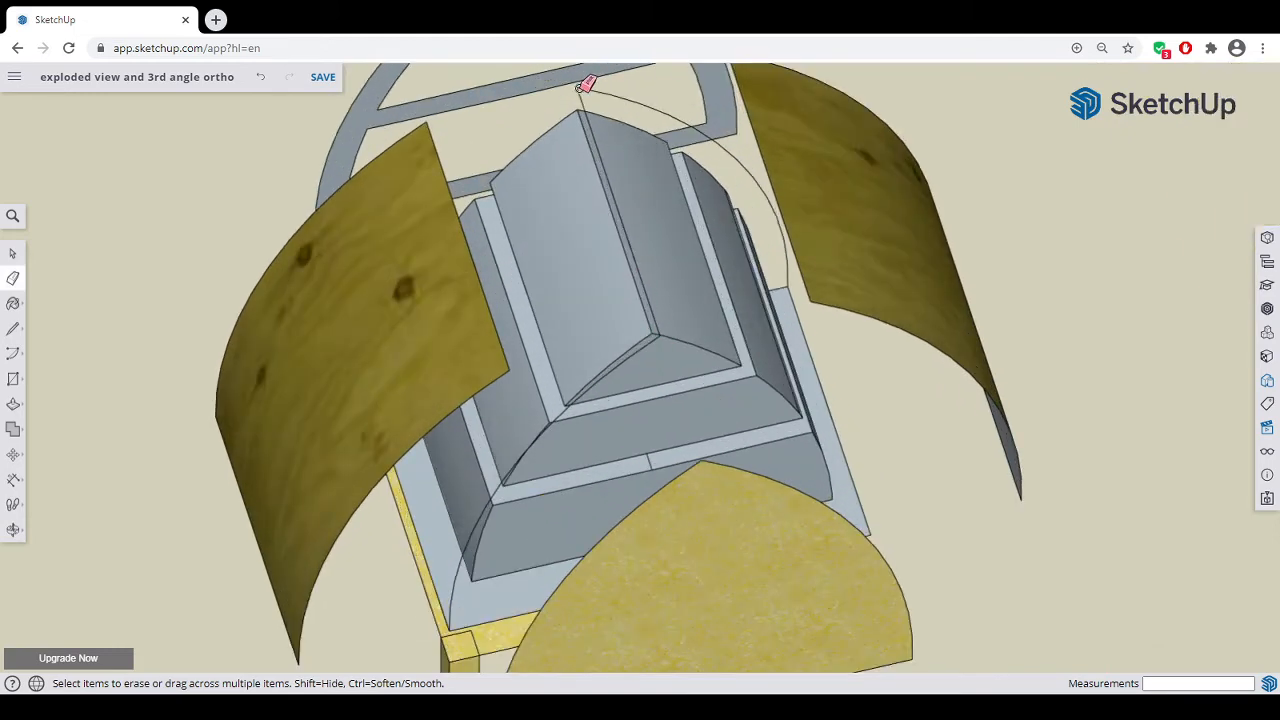
pyautogui.click(587, 86)
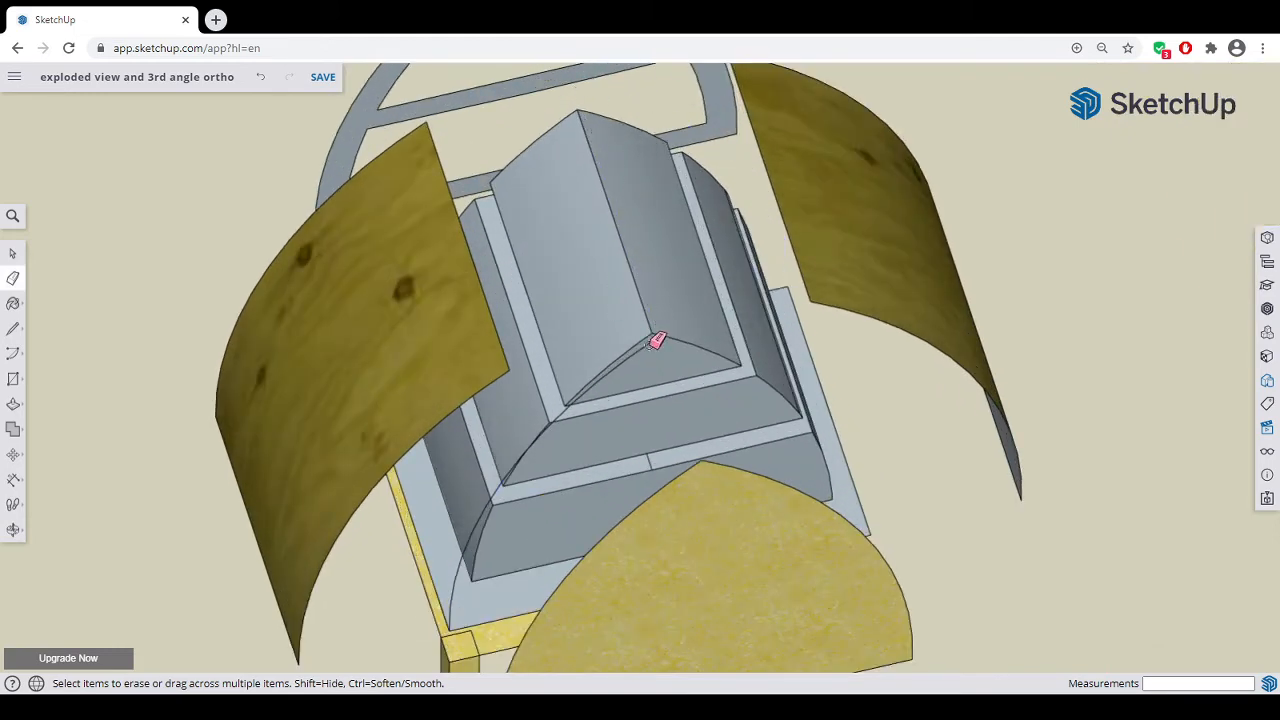
# - Examine the exposed inner compartments and the gaps between them from the back, front and near ground level
pyautogui.moveTo(660, 349); pyautogui.dragTo(580, 314, button='middle')
pyautogui.scroll(3, 690, 342)
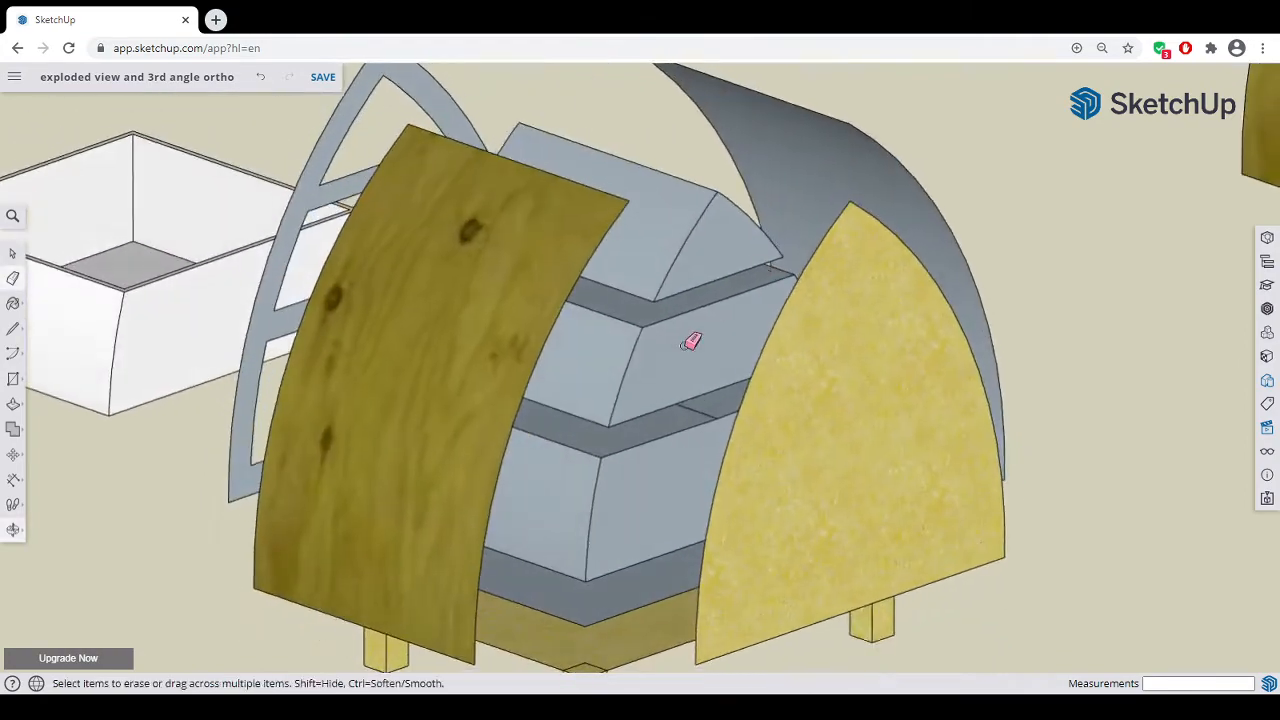
pyautogui.moveTo(690, 342)
pyautogui.mouseDown(button='middle')
pyautogui.moveTo(894, 380)
pyautogui.moveTo(769, 394)
pyautogui.moveTo(923, 380)
pyautogui.mouseUp(button='middle')
pyautogui.scroll(3, 764, 381)
pyautogui.scroll(-3, 764, 381)
pyautogui.scroll(3, 792, 387)
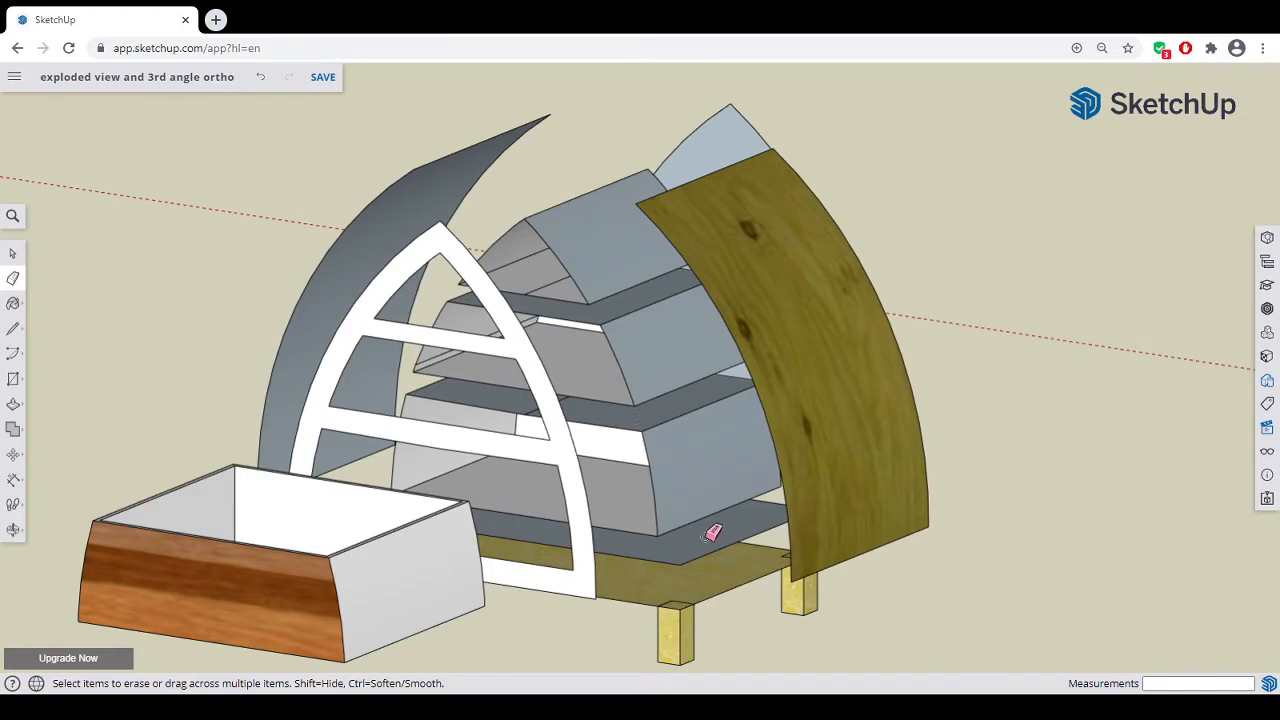
pyautogui.moveTo(713, 533)
pyautogui.mouseDown(button='middle')
pyautogui.moveTo(677, 363)
pyautogui.moveTo(717, 386)
pyautogui.moveTo(877, 391)
pyautogui.moveTo(751, 486)
pyautogui.moveTo(931, 486)
pyautogui.moveTo(1014, 509)
pyautogui.mouseUp(button='middle')
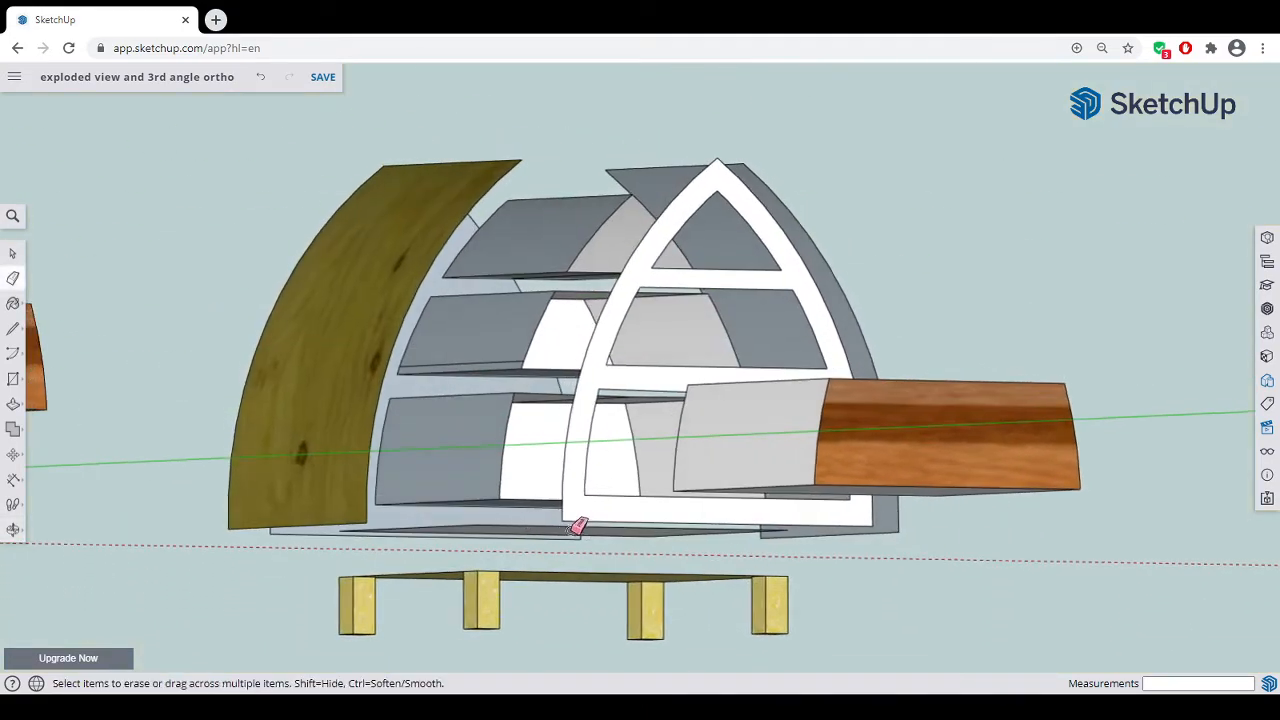
pyautogui.moveTo(578, 527)
pyautogui.mouseDown(button='middle')
pyautogui.moveTo(523, 360)
pyautogui.moveTo(406, 306)
pyautogui.moveTo(467, 458)
pyautogui.moveTo(466, 520)
pyautogui.moveTo(580, 571)
pyautogui.moveTo(643, 634)
pyautogui.moveTo(530, 605)
pyautogui.moveTo(509, 614)
pyautogui.moveTo(474, 583)
pyautogui.mouseUp(button='middle')
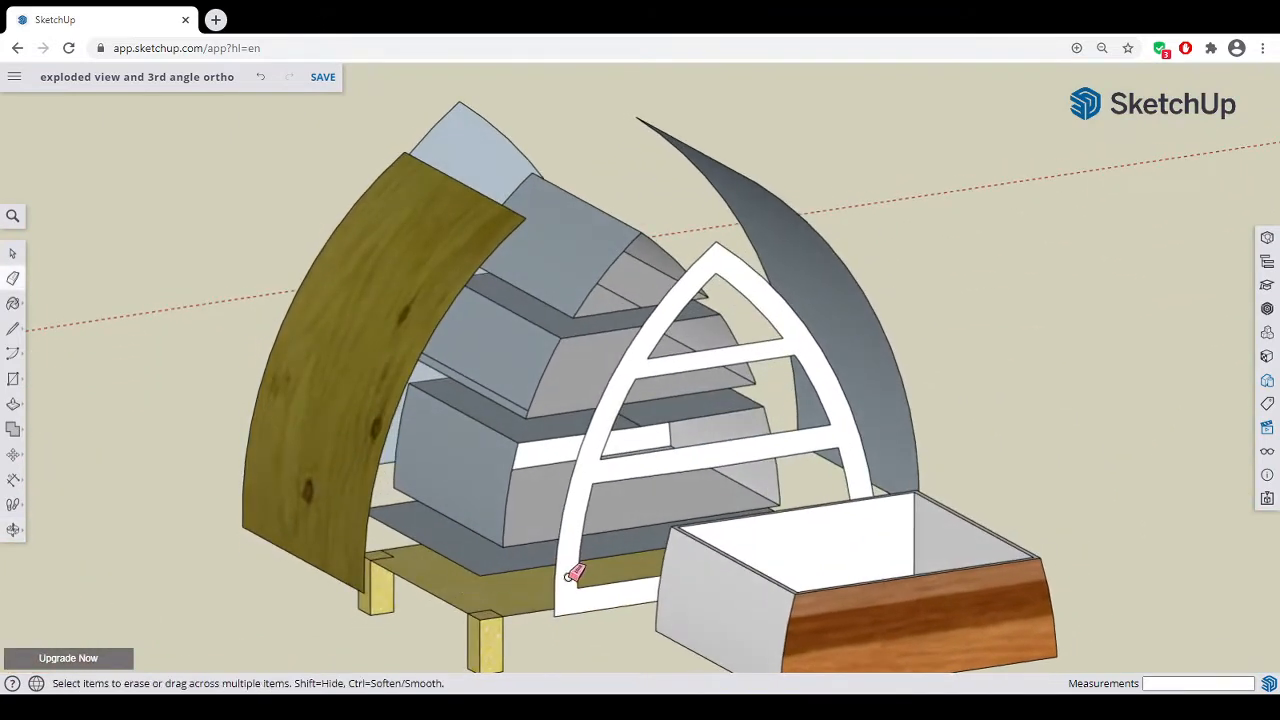
# - Draw 50 mm vertical lines below both front corners of the lowest compartment to close the bottom shelf's front face
pyautogui.click(13, 328)
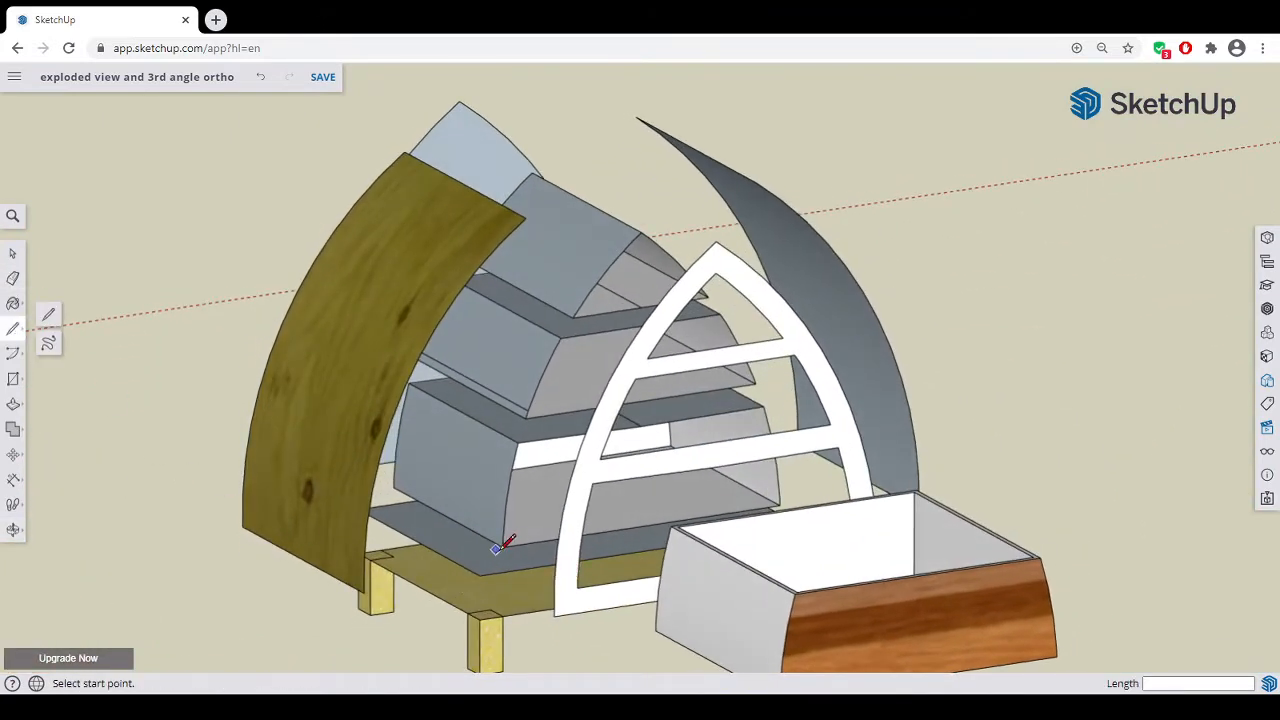
pyautogui.click(503, 545)
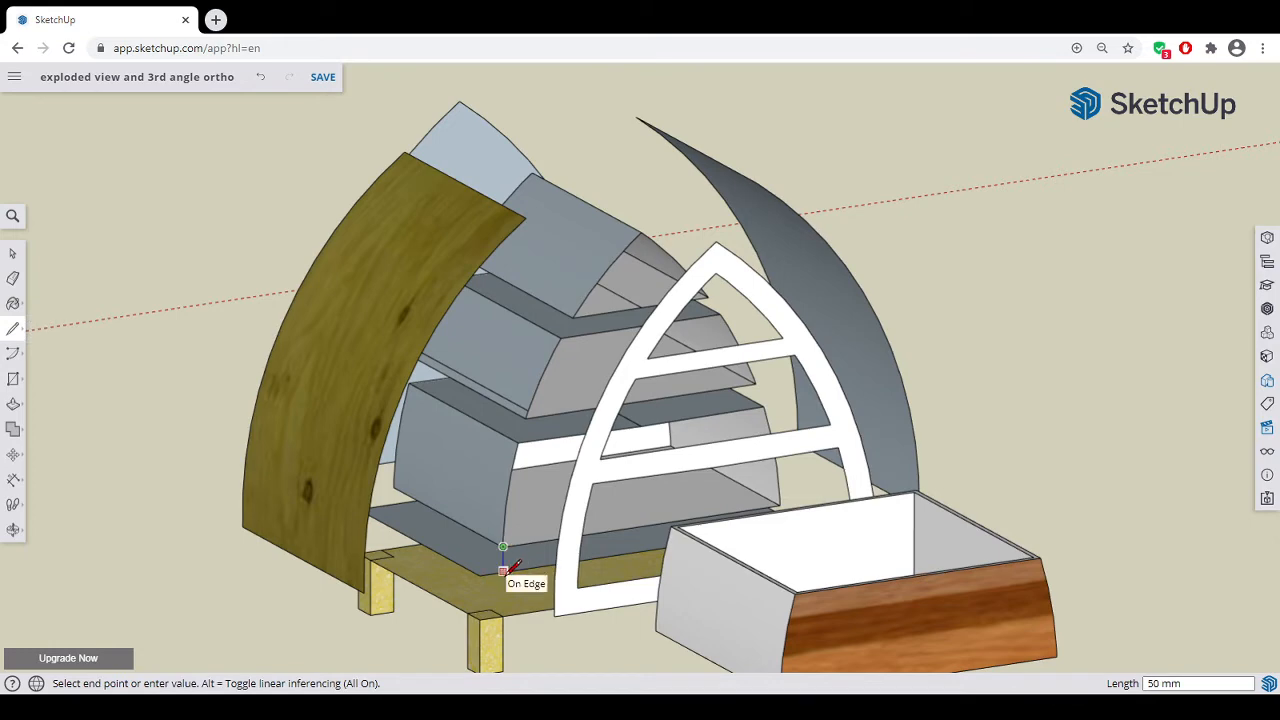
pyautogui.click(503, 570)
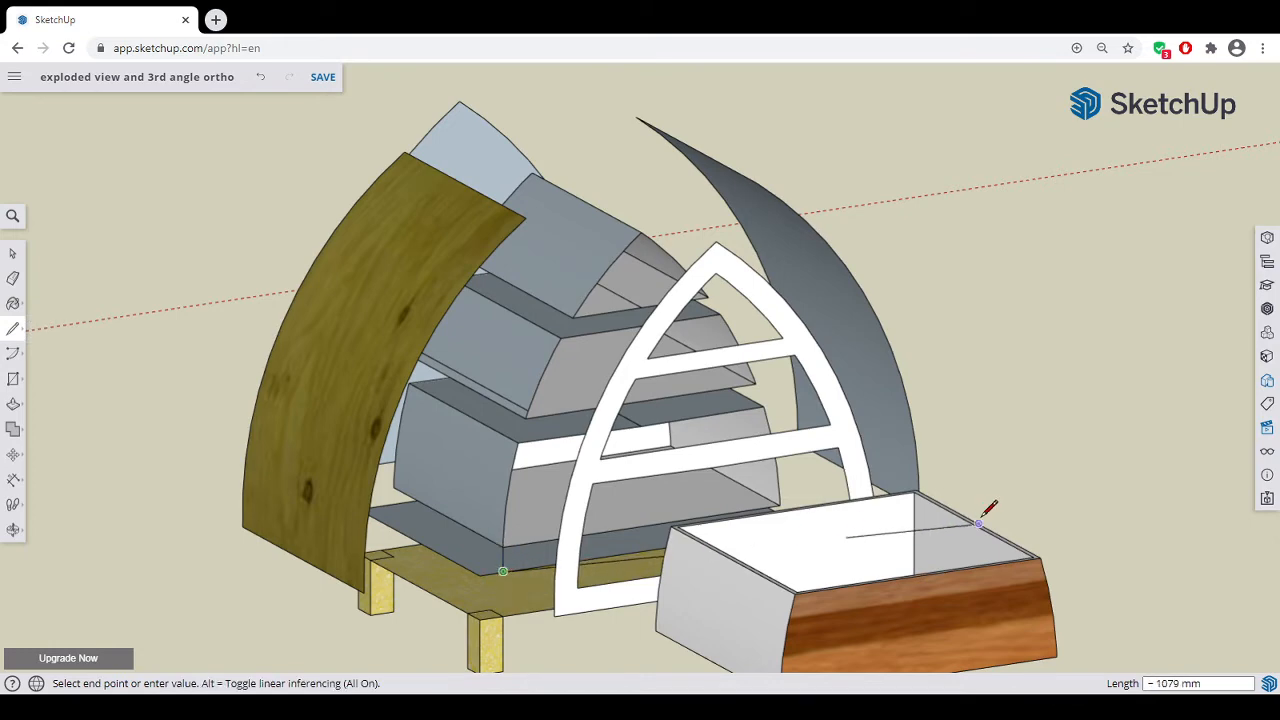
pyautogui.moveTo(986, 509); pyautogui.dragTo(742, 549, button='middle')
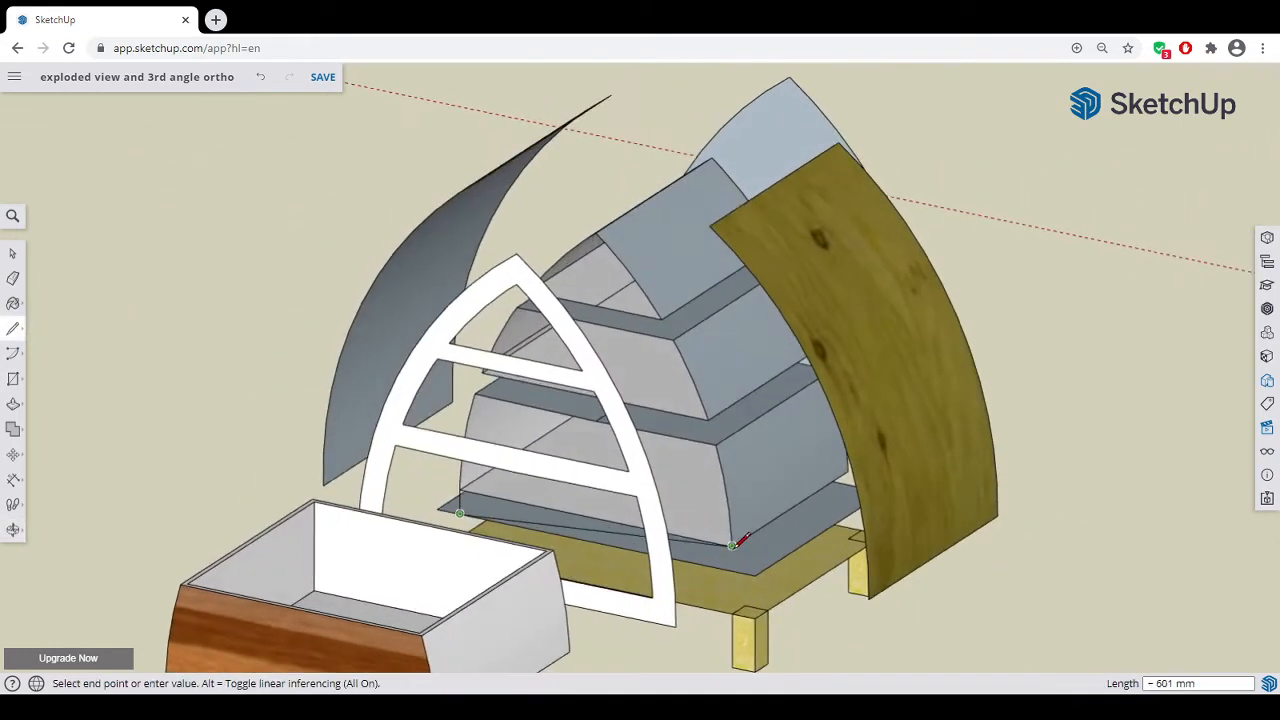
pyautogui.press('Escape')
pyautogui.click(733, 544)
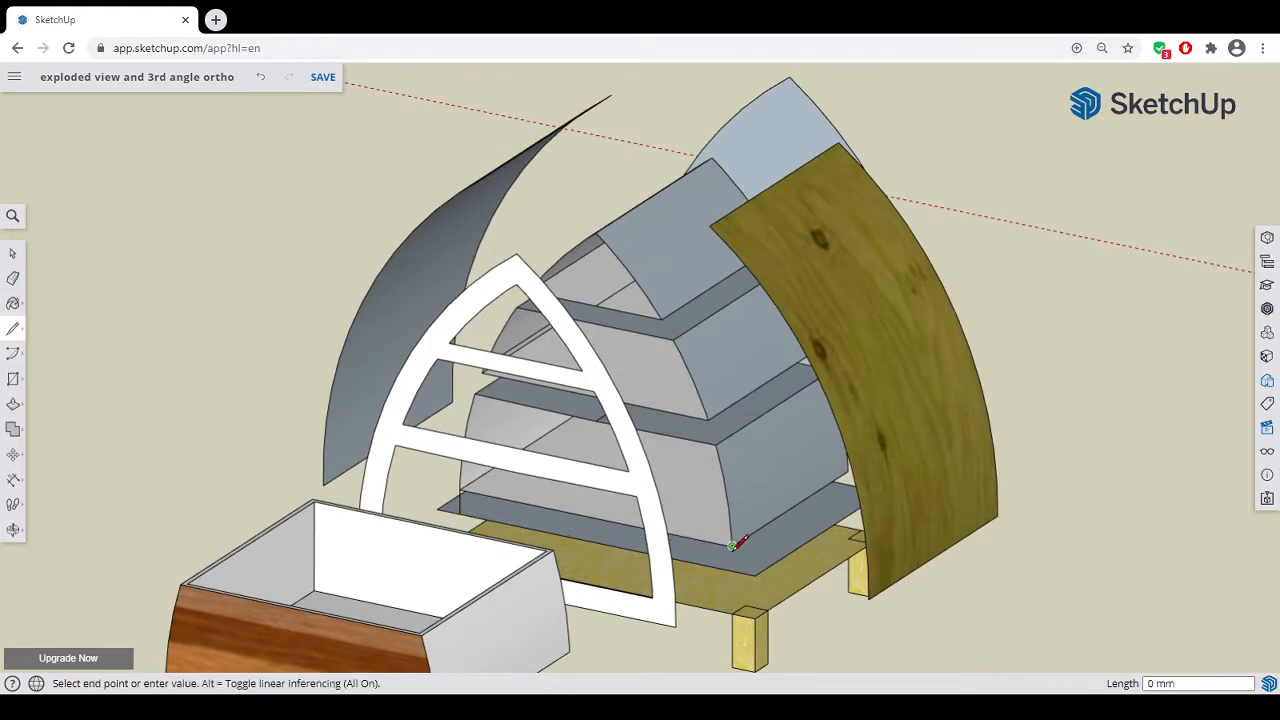
pyautogui.click(740, 564)
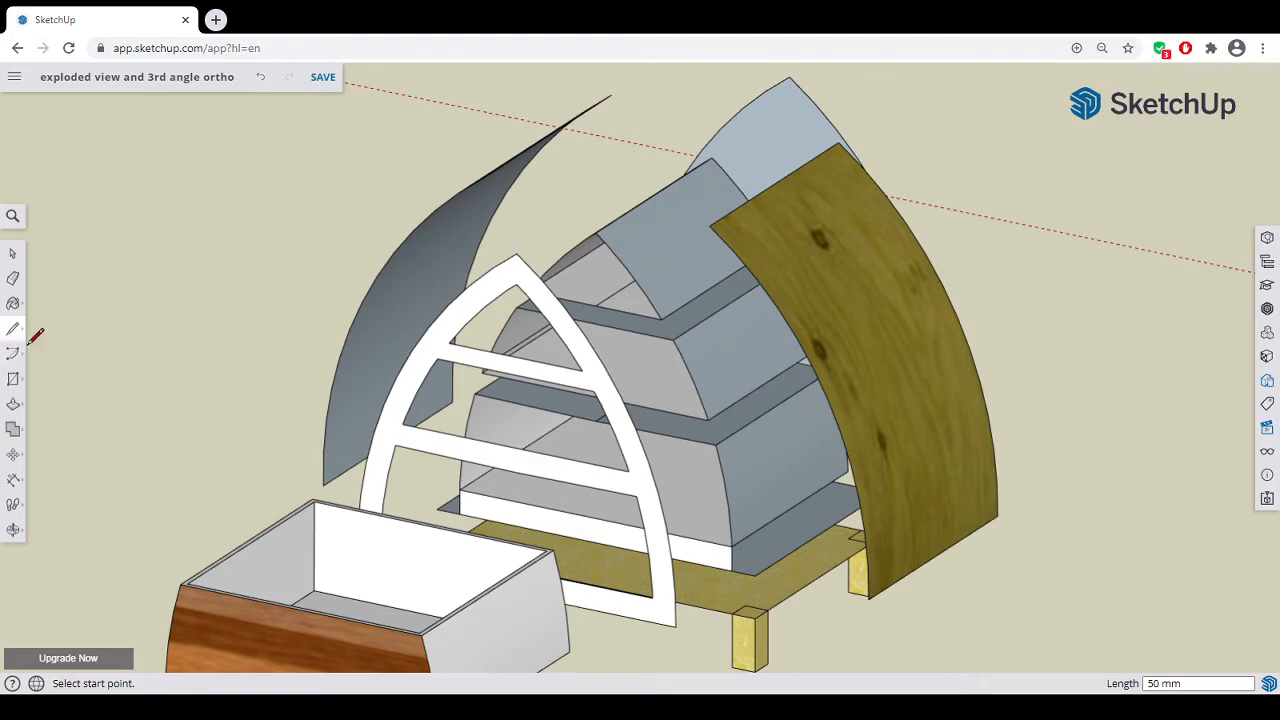
# - Erase the bottom panel's edge that protrudes beside the lowest compartment, removing the surplus faces
pyautogui.click(15, 279)
pyautogui.moveTo(985, 551)
pyautogui.mouseDown(button='middle')
pyautogui.moveTo(769, 537)
pyautogui.moveTo(1009, 546)
pyautogui.moveTo(943, 509)
pyautogui.moveTo(624, 416)
pyautogui.moveTo(737, 426)
pyautogui.mouseUp(button='middle')
pyautogui.scroll(3, 623, 460)
pyautogui.moveTo(623, 460)
pyautogui.mouseDown(button='middle')
pyautogui.moveTo(614, 523)
pyautogui.moveTo(652, 578)
pyautogui.moveTo(903, 569)
pyautogui.moveTo(994, 514)
pyautogui.moveTo(1110, 607)
pyautogui.moveTo(794, 607)
pyautogui.mouseUp(button='middle')
pyautogui.click(748, 584)
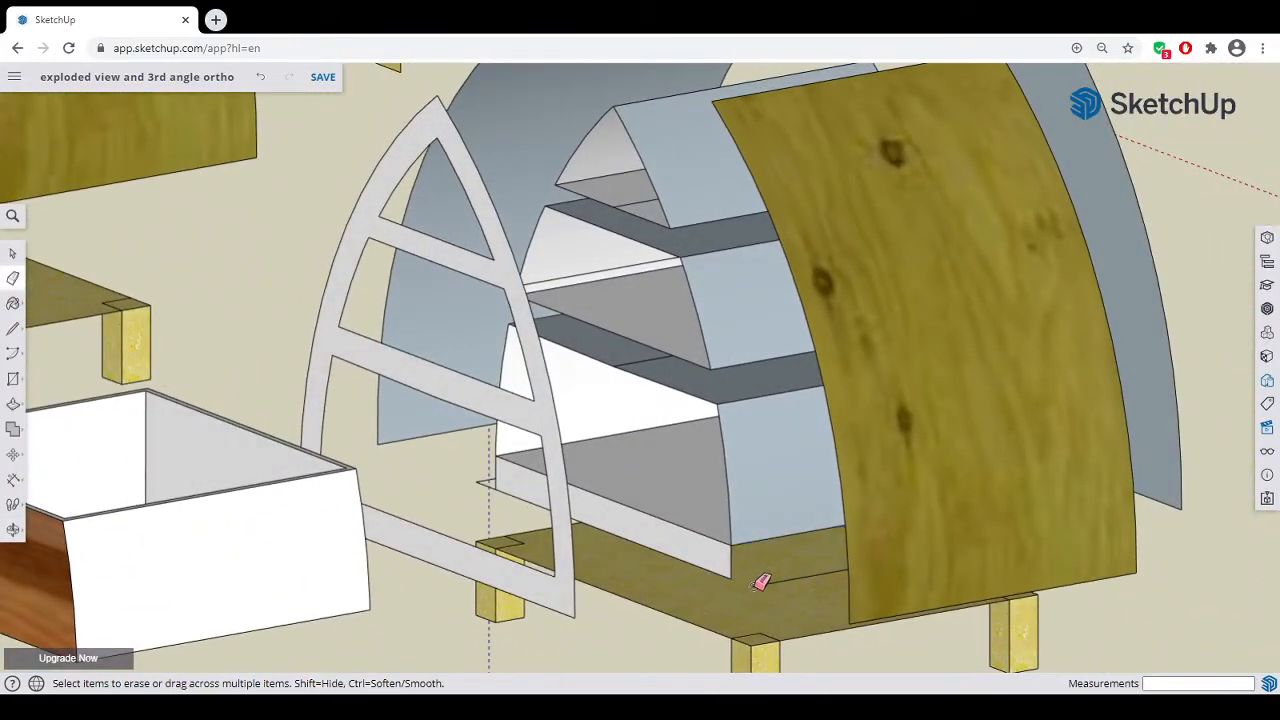
# - Draw lines of about 50 mm and 45 mm across the lower and upper shelf gaps at the front corner nearest the wood-grained panel
pyautogui.moveTo(765, 573)
pyautogui.mouseDown(button='middle')
pyautogui.moveTo(934, 591)
pyautogui.moveTo(466, 543)
pyautogui.moveTo(540, 529)
pyautogui.mouseUp(button='middle')
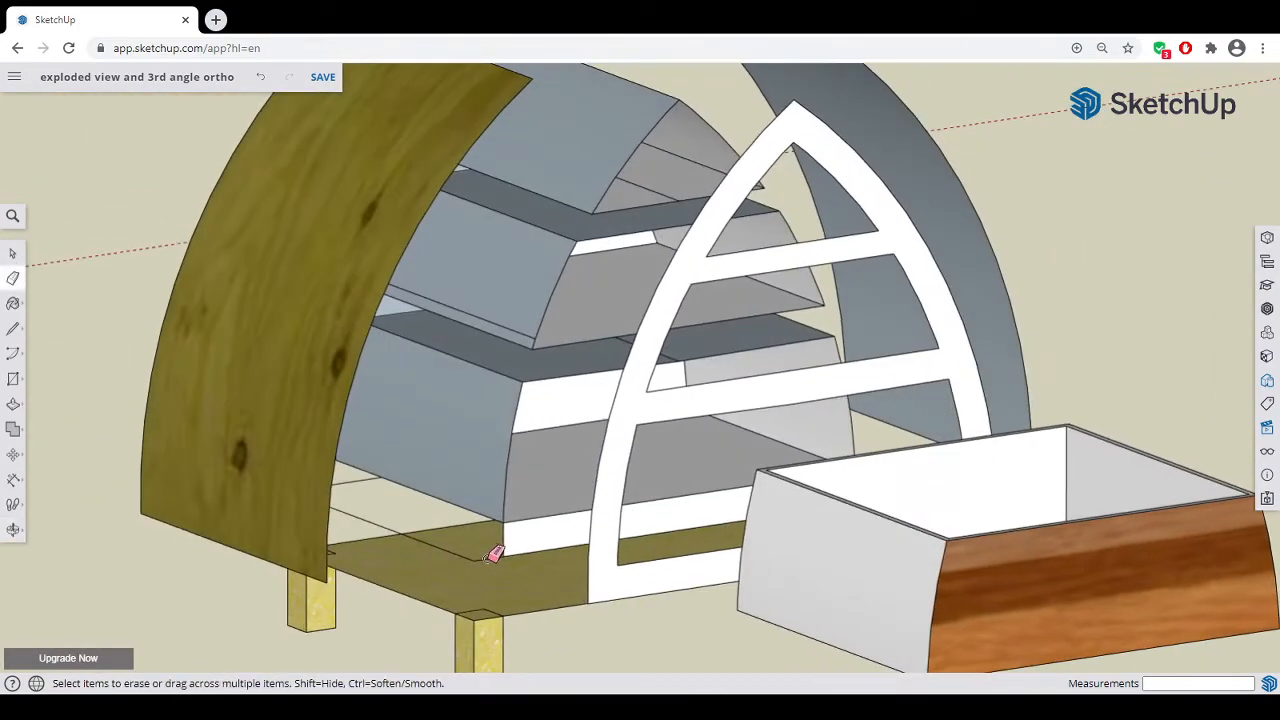
pyautogui.moveTo(484, 560)
pyautogui.mouseDown(button='middle')
pyautogui.moveTo(760, 546)
pyautogui.moveTo(723, 534)
pyautogui.moveTo(520, 537)
pyautogui.moveTo(166, 568)
pyautogui.moveTo(586, 491)
pyautogui.moveTo(560, 503)
pyautogui.moveTo(569, 537)
pyautogui.moveTo(609, 380)
pyautogui.moveTo(623, 366)
pyautogui.moveTo(634, 374)
pyautogui.mouseUp(button='middle')
pyautogui.scroll(-2, 628, 432)
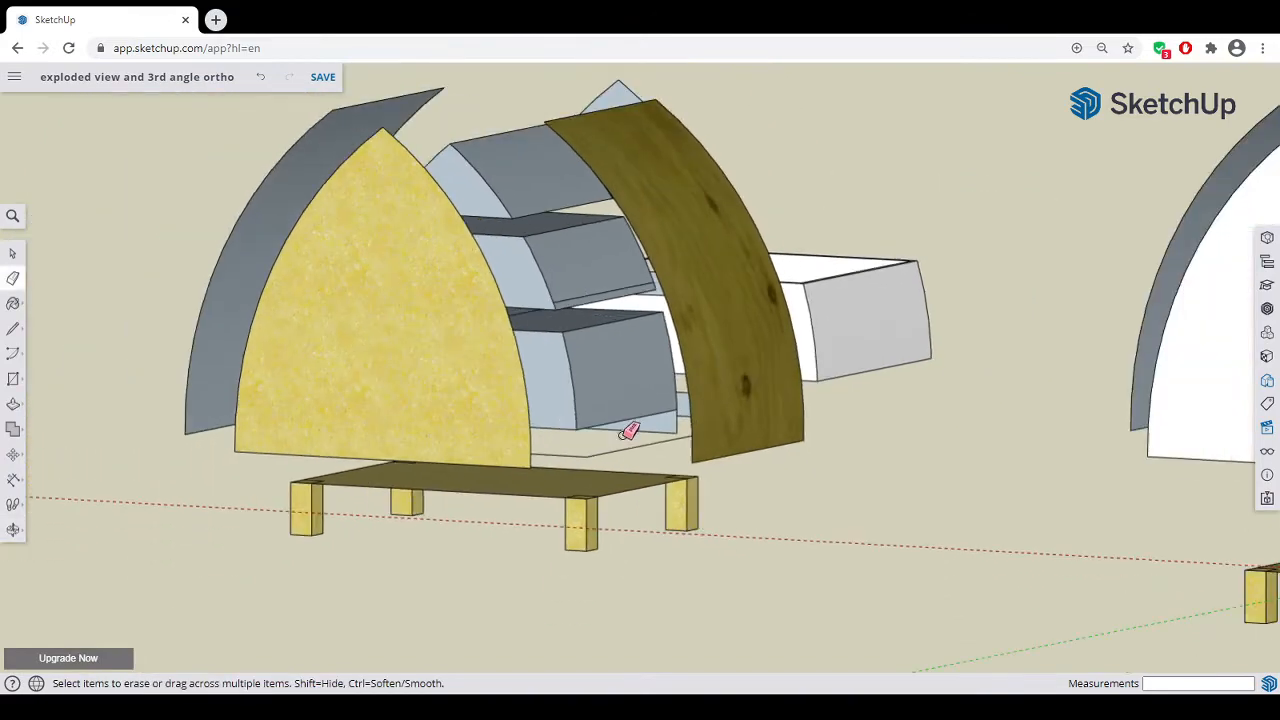
pyautogui.moveTo(628, 432)
pyautogui.mouseDown(button='middle')
pyautogui.moveTo(614, 494)
pyautogui.moveTo(607, 480)
pyautogui.moveTo(797, 506)
pyautogui.moveTo(603, 497)
pyautogui.moveTo(457, 516)
pyautogui.moveTo(895, 505)
pyautogui.moveTo(850, 525)
pyautogui.moveTo(860, 540)
pyautogui.mouseUp(button='middle')
pyautogui.scroll(2, 910, 487)
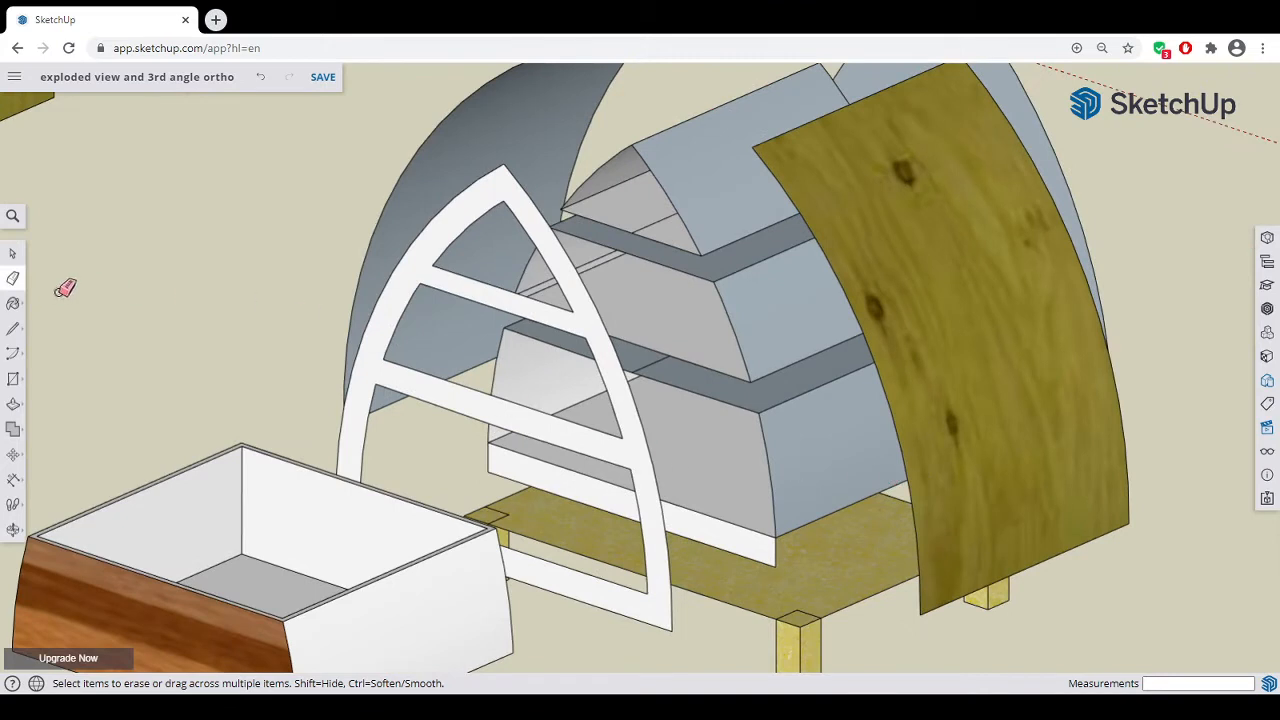
pyautogui.click(13, 328)
pyautogui.click(750, 381)
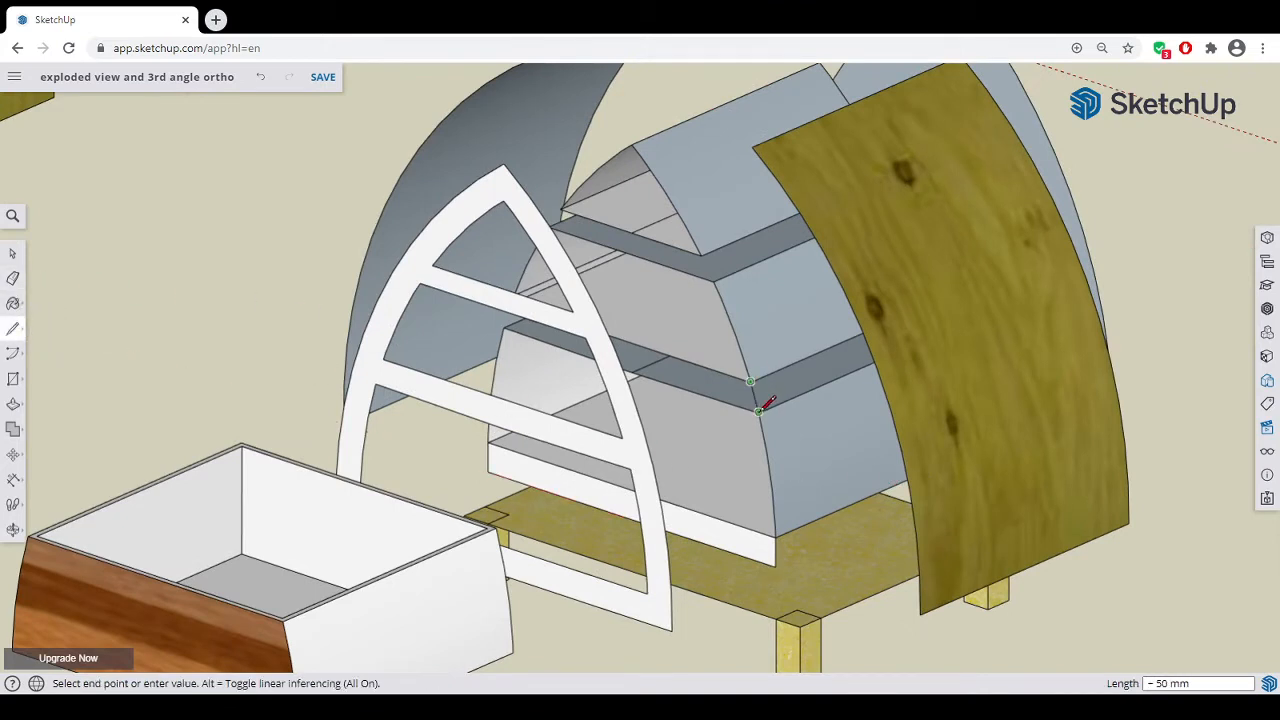
pyautogui.click(758, 410)
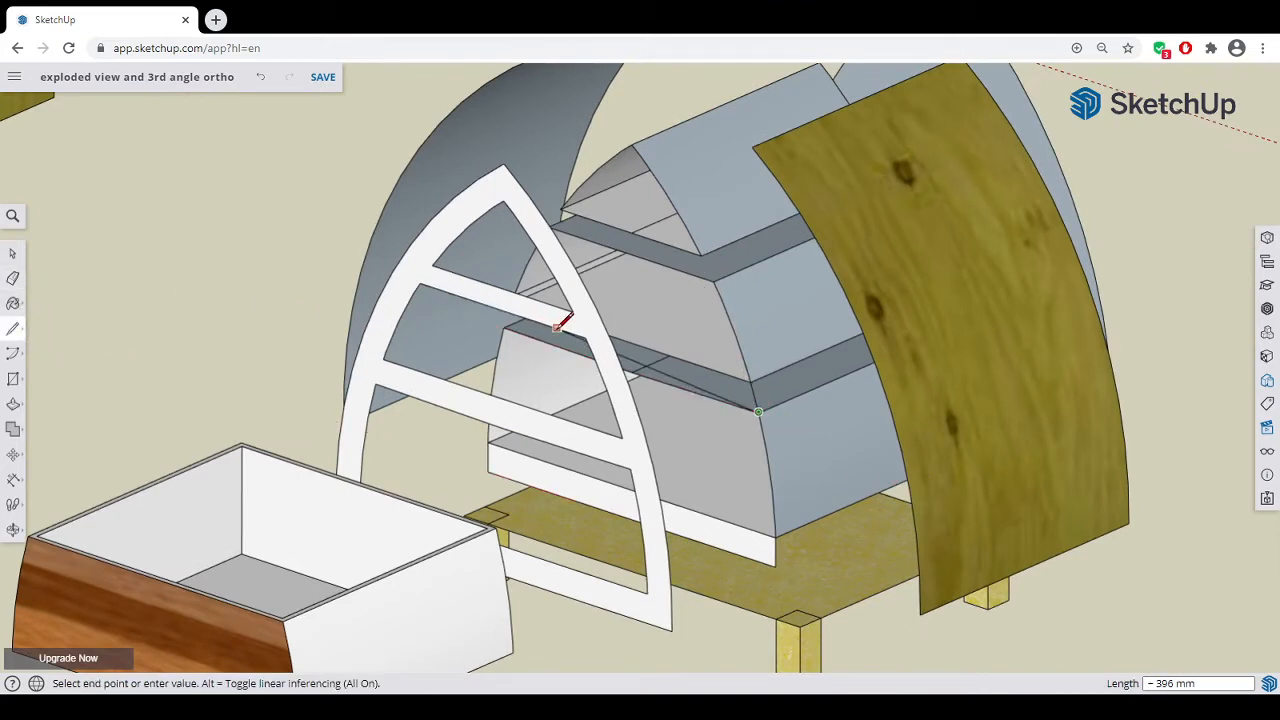
pyautogui.click(707, 266)
pyautogui.click(713, 281)
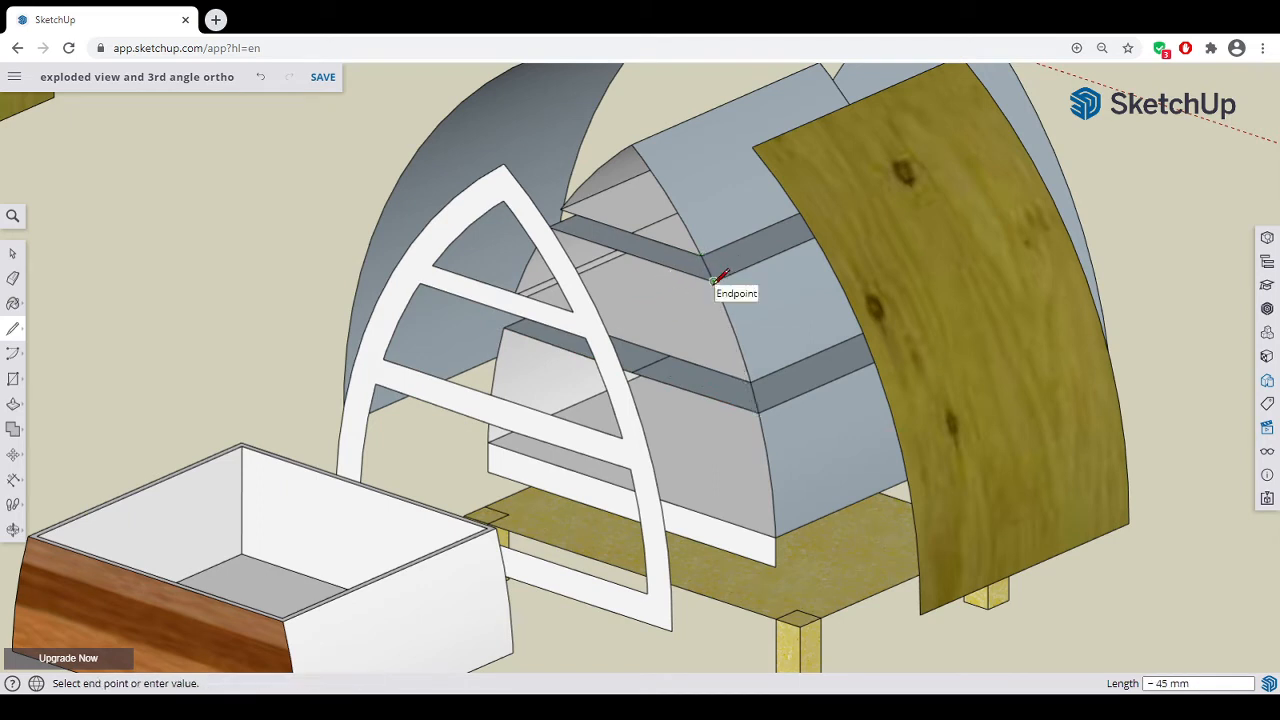
# - Draw lines of about 45 mm and 49 mm across the upper and lower gaps at the opposite front corner, closing both shelf fronts
pyautogui.click(575, 211)
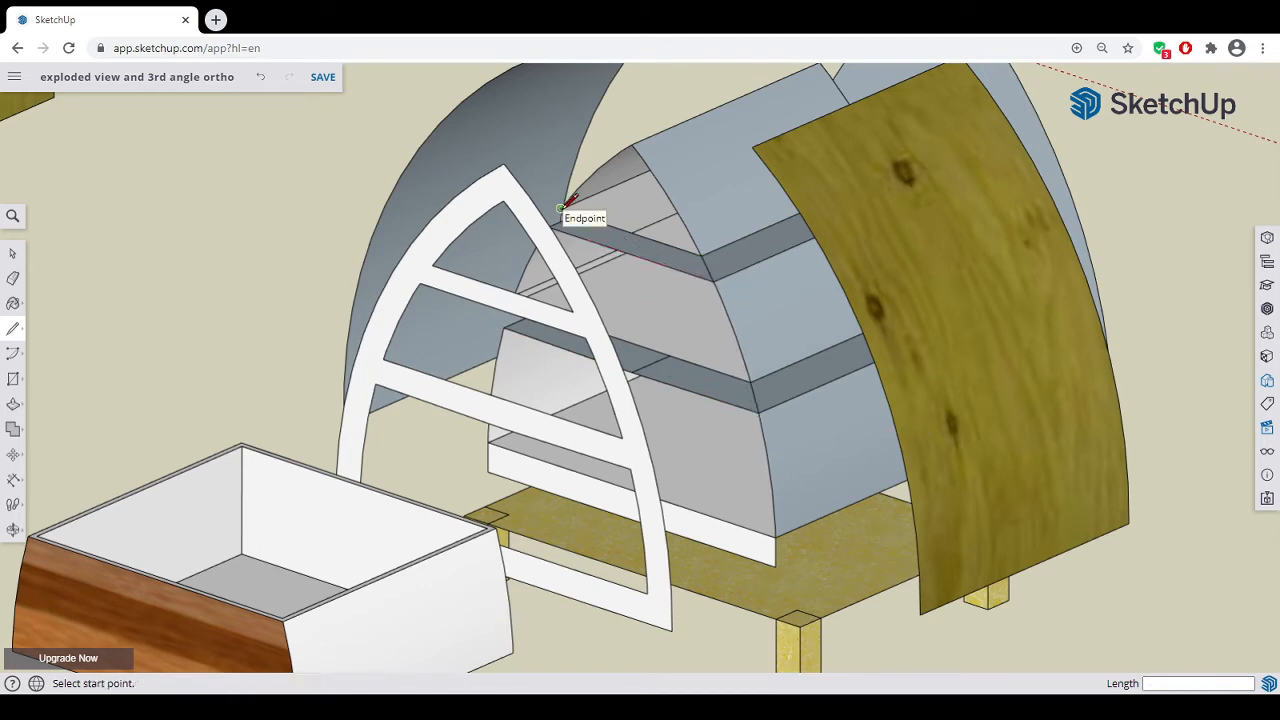
pyautogui.click(560, 207)
pyautogui.moveTo(571, 214)
pyautogui.mouseDown(button='middle')
pyautogui.moveTo(563, 243)
pyautogui.moveTo(560, 233)
pyautogui.mouseUp(button='middle')
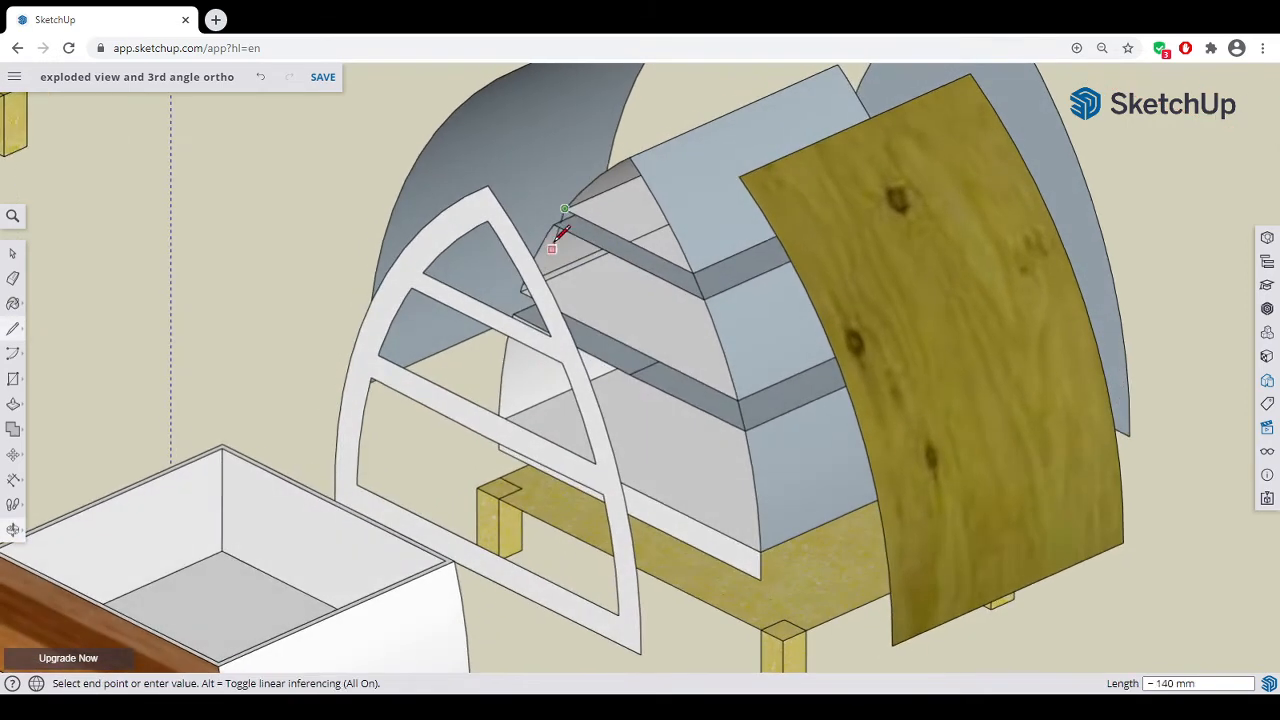
pyautogui.click(549, 233)
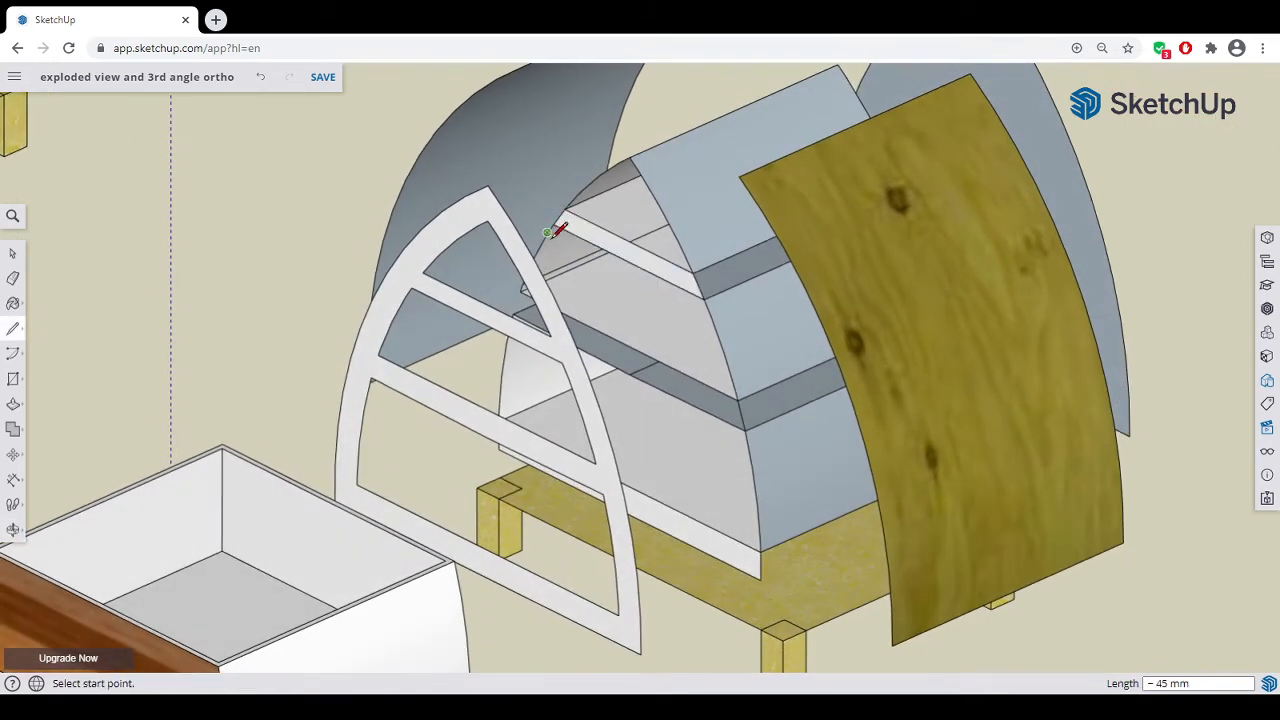
pyautogui.click(520, 291)
pyautogui.click(514, 313)
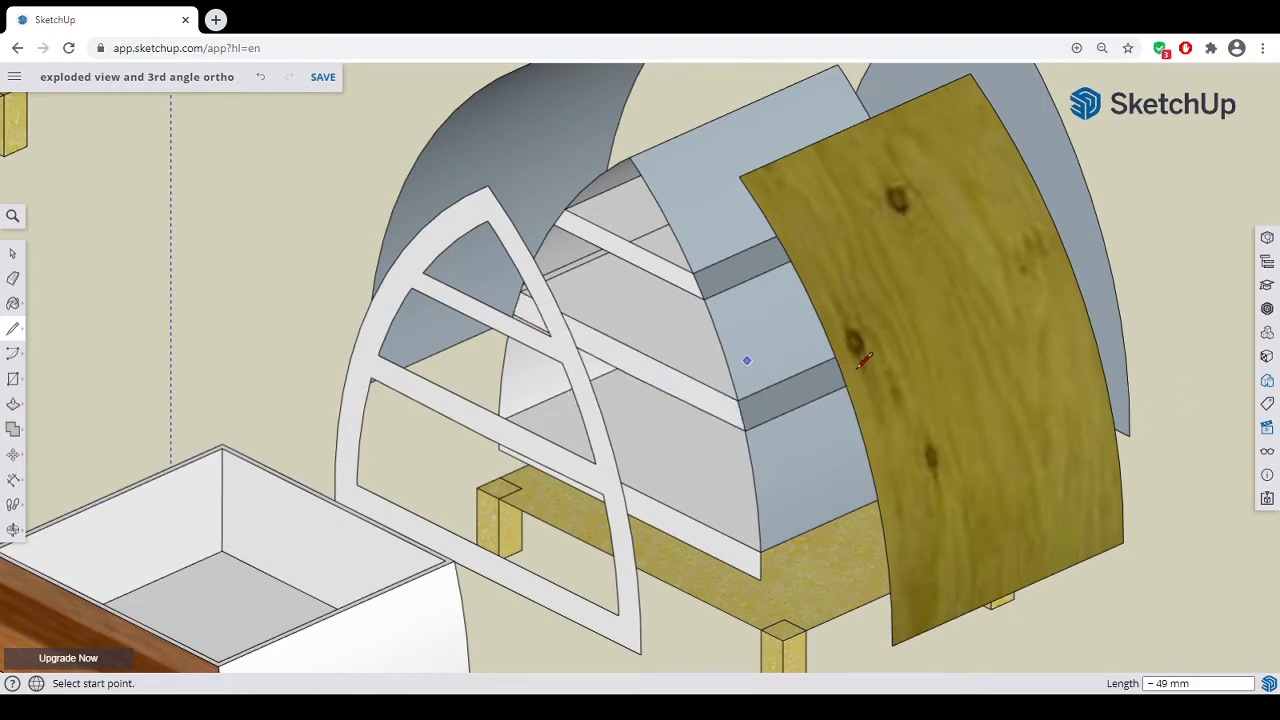
# - Draw lines of about 45 mm at both rear corners of the upper shelf gap and about 50 mm at the lower gap's near rear corner
pyautogui.moveTo(862, 362); pyautogui.dragTo(440, 397, button='middle')
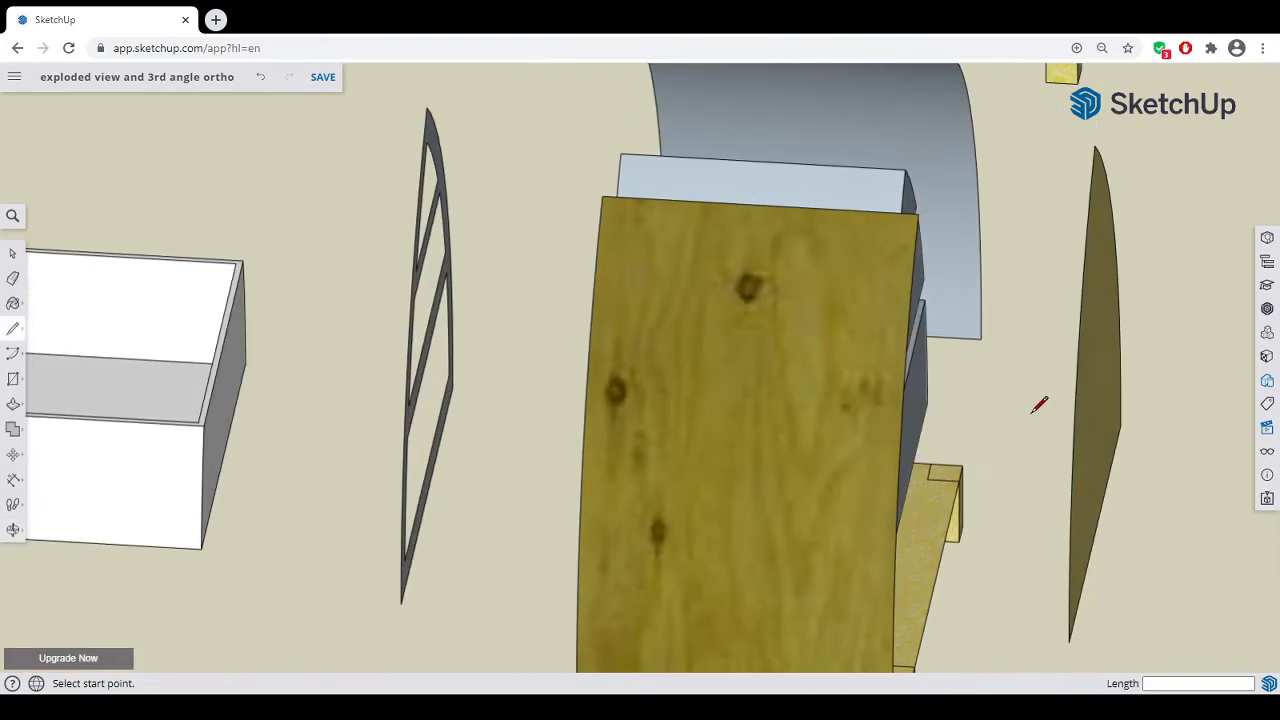
pyautogui.moveTo(1040, 404); pyautogui.dragTo(751, 400, button='middle')
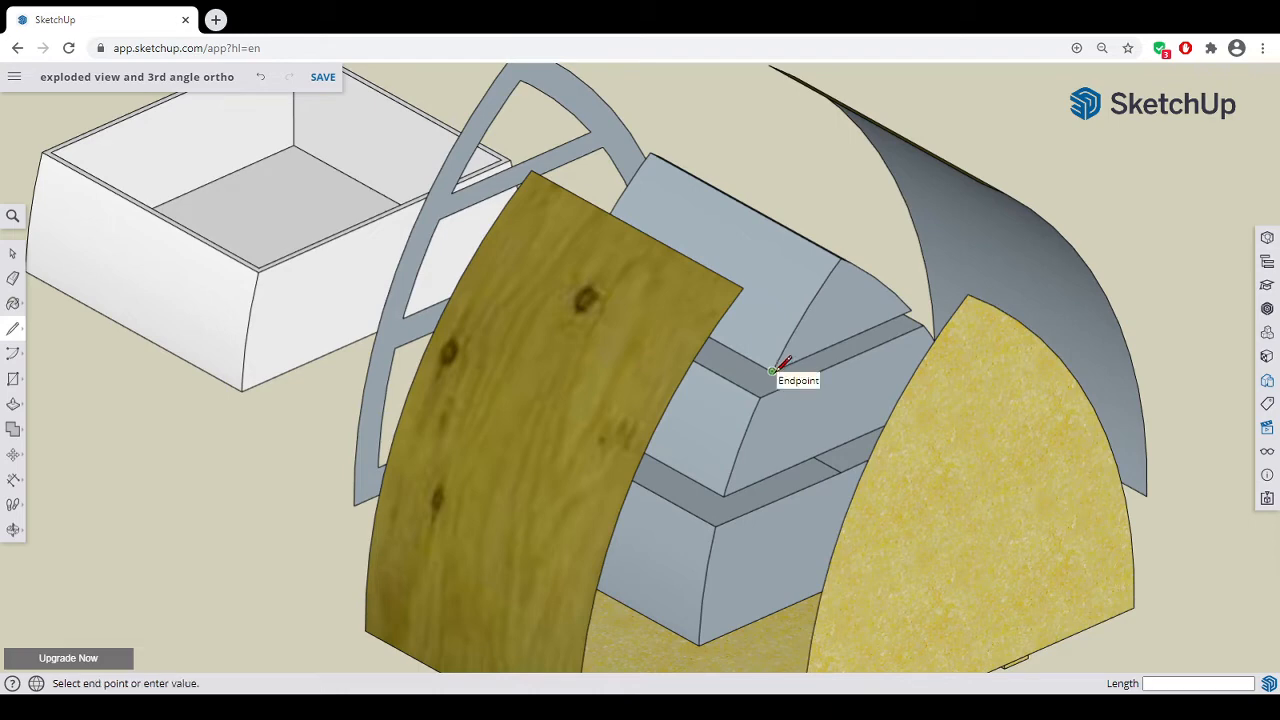
pyautogui.click(762, 394)
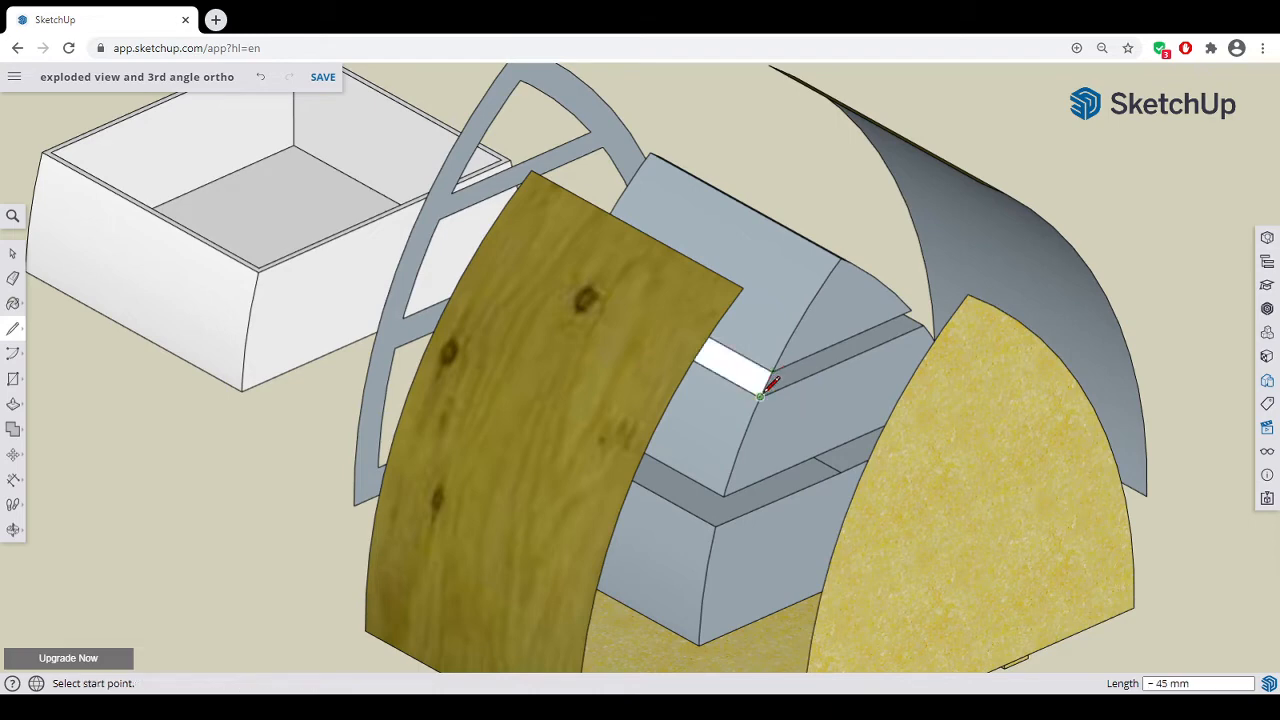
pyautogui.click(911, 311)
pyautogui.click(918, 321)
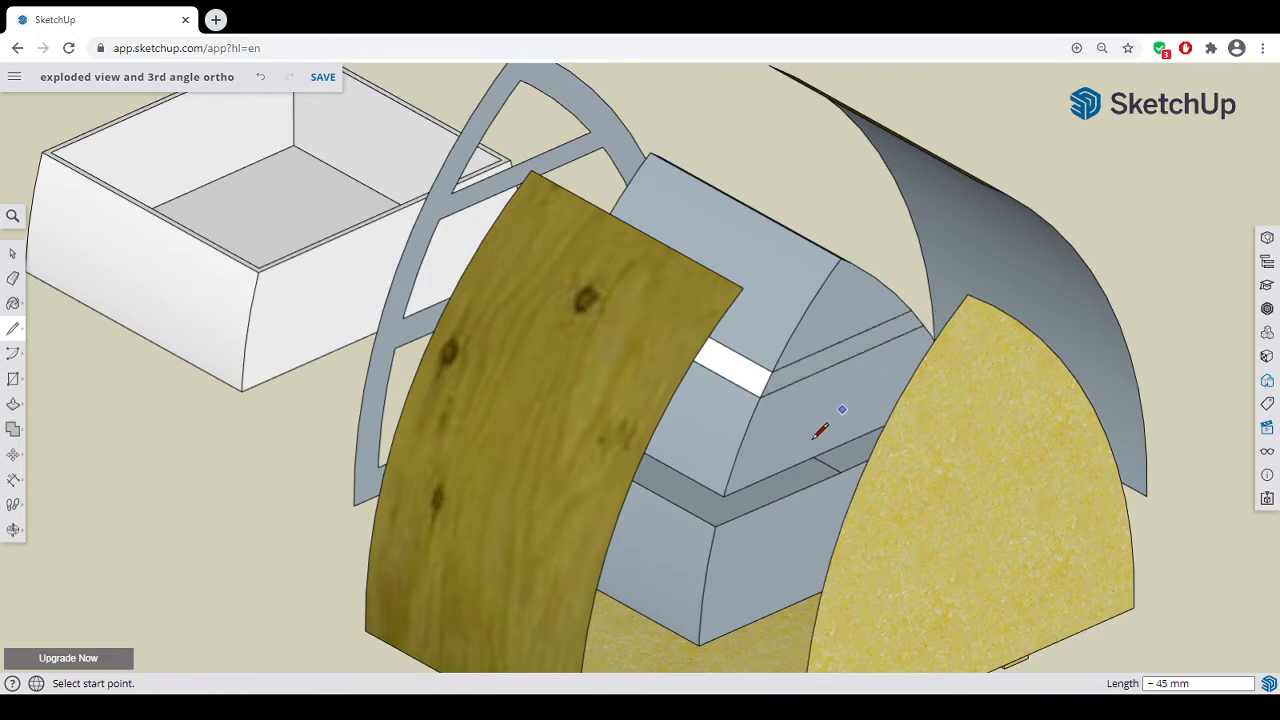
pyautogui.click(724, 494)
pyautogui.click(722, 522)
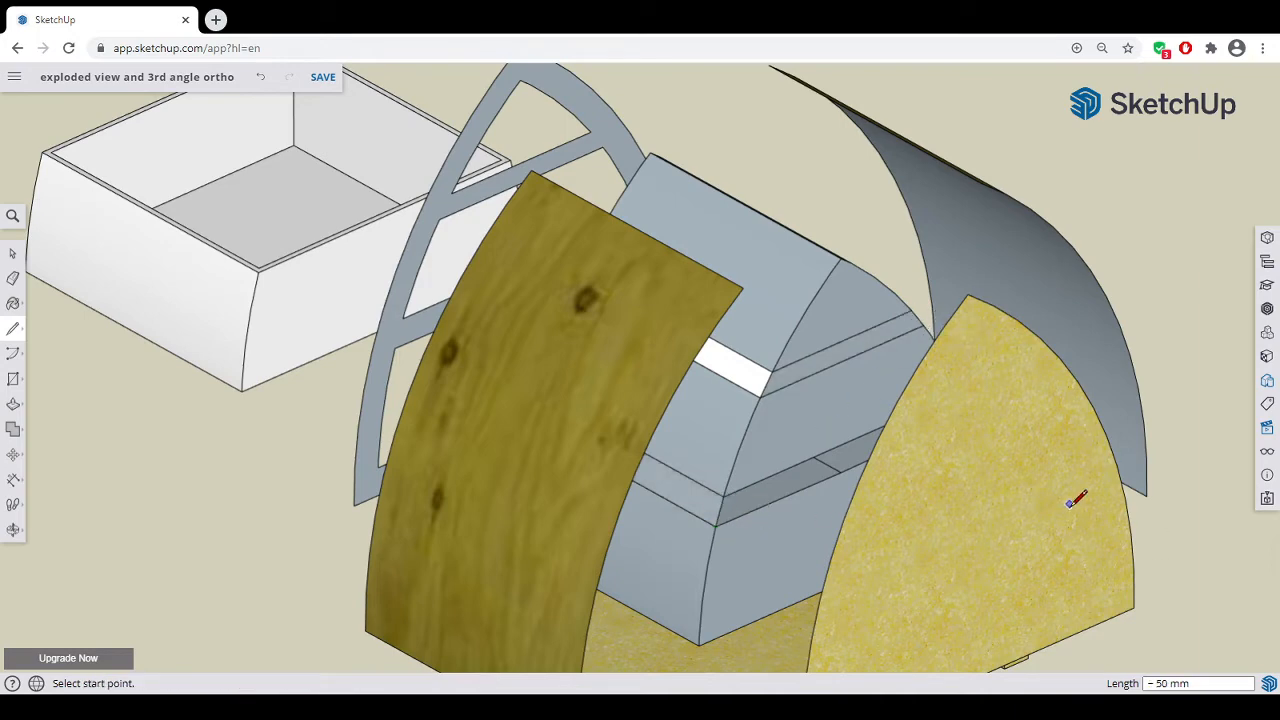
# - Draw a line across the lower shelf gap at the remaining rear corner, closing the shelf's rear outline
pyautogui.moveTo(1074, 497)
pyautogui.mouseDown(button='middle')
pyautogui.moveTo(642, 474)
pyautogui.moveTo(780, 487)
pyautogui.mouseUp(button='middle')
pyautogui.click(769, 499)
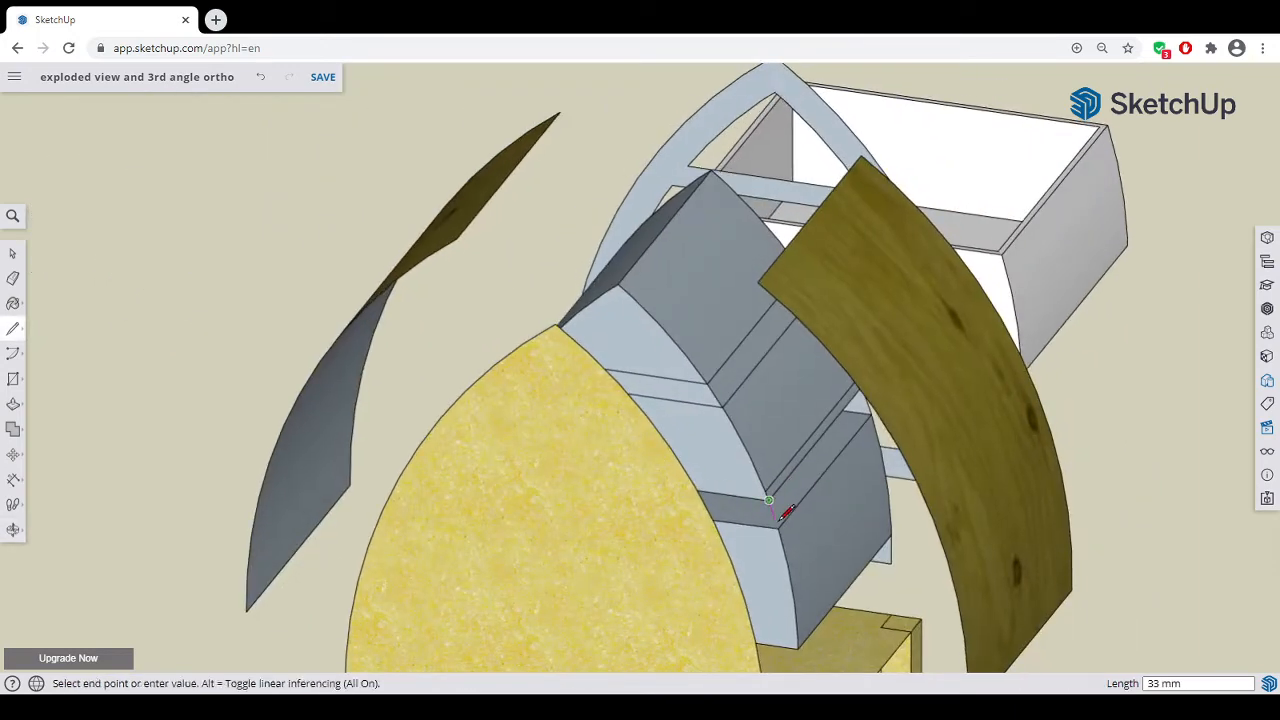
pyautogui.click(779, 527)
# - Erase the ridge edge and rear peak edge above the upper shelf, removing the walls of the top compartment
pyautogui.moveTo(871, 537)
pyautogui.mouseDown(button='middle')
pyautogui.moveTo(971, 583)
pyautogui.moveTo(874, 531)
pyautogui.moveTo(1188, 574)
pyautogui.moveTo(1089, 577)
pyautogui.moveTo(720, 530)
pyautogui.moveTo(1050, 528)
pyautogui.moveTo(1080, 580)
pyautogui.moveTo(797, 526)
pyautogui.moveTo(507, 500)
pyautogui.mouseUp(button='middle')
pyautogui.scroll(-3, 507, 500)
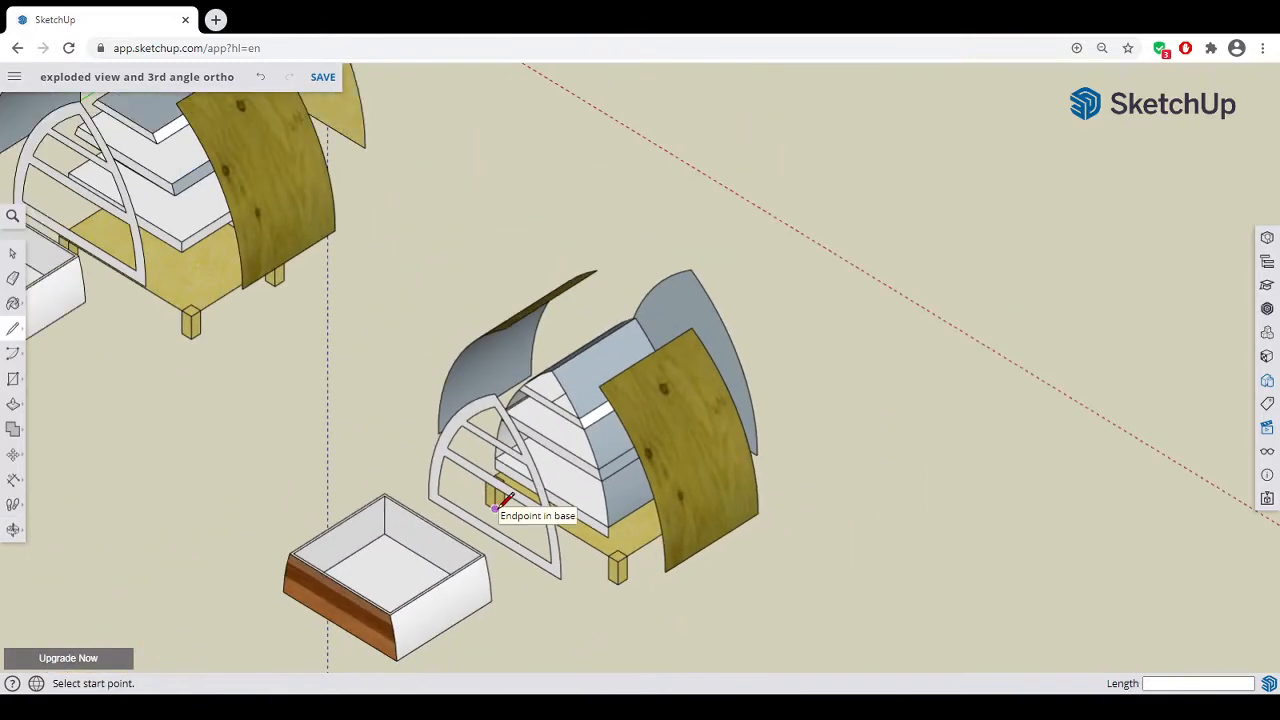
pyautogui.scroll(-2, 495, 508)
pyautogui.scroll(6, 500, 505)
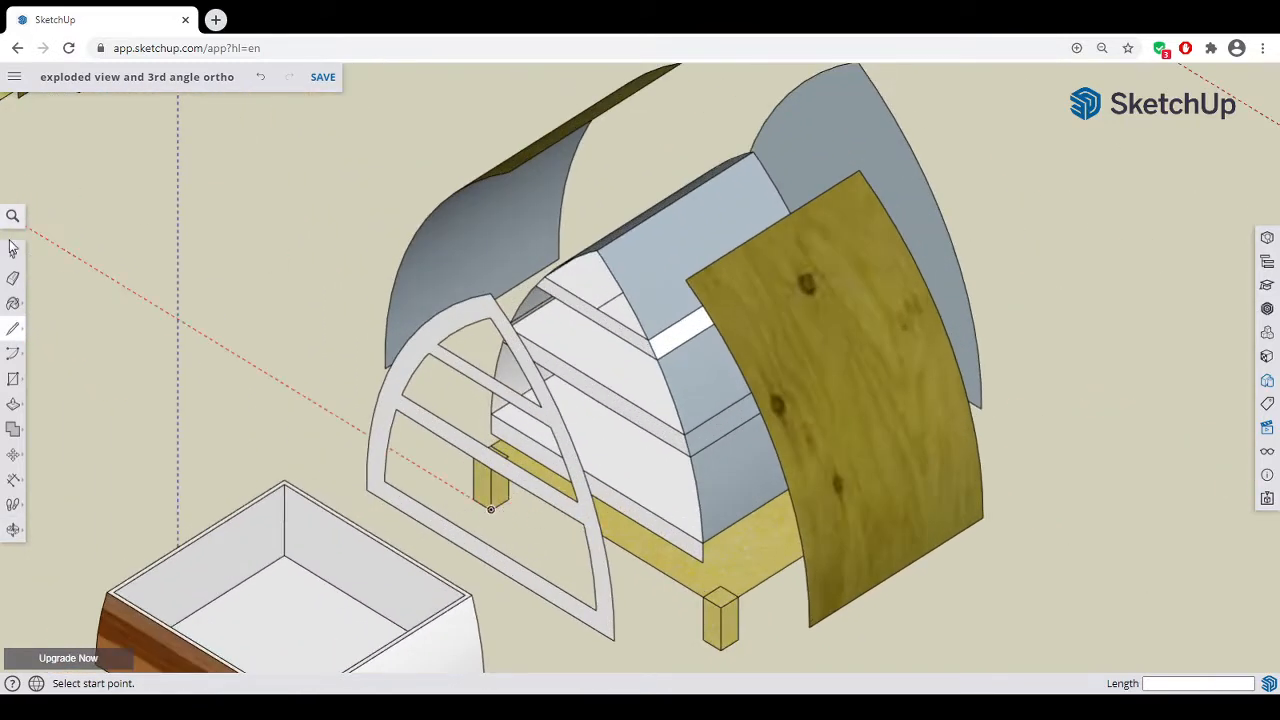
pyautogui.click(13, 278)
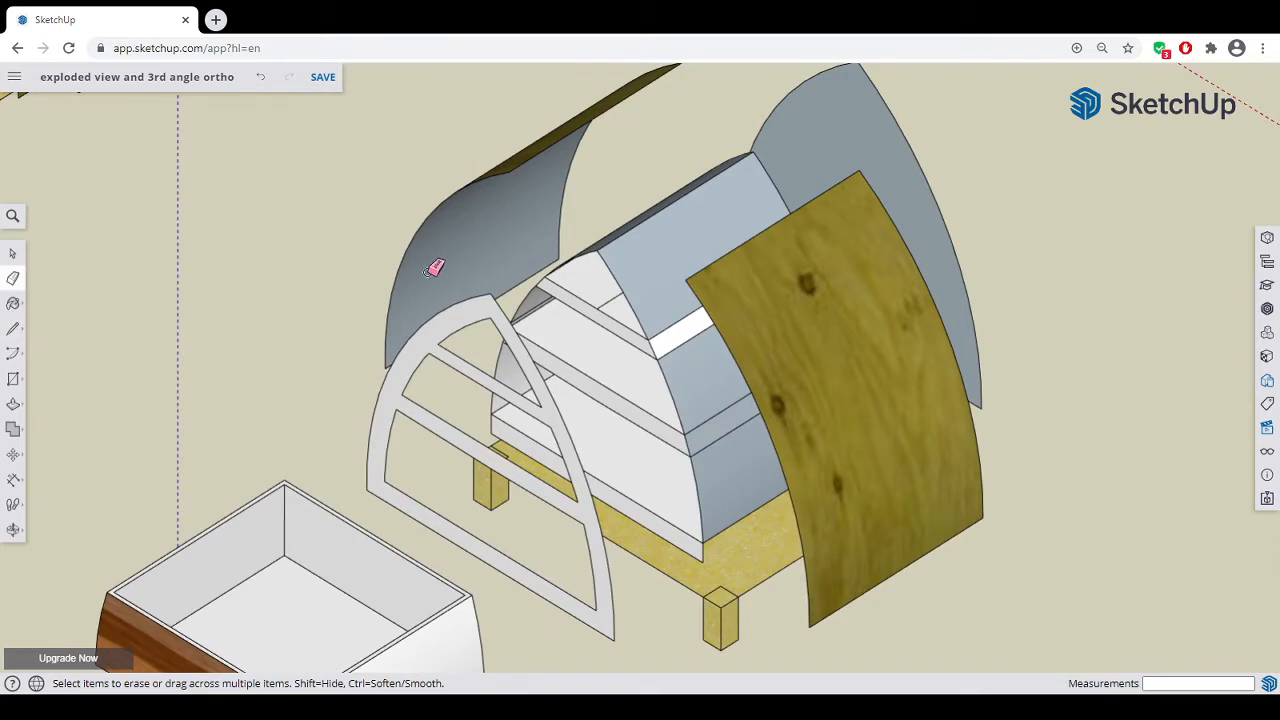
pyautogui.click(601, 251)
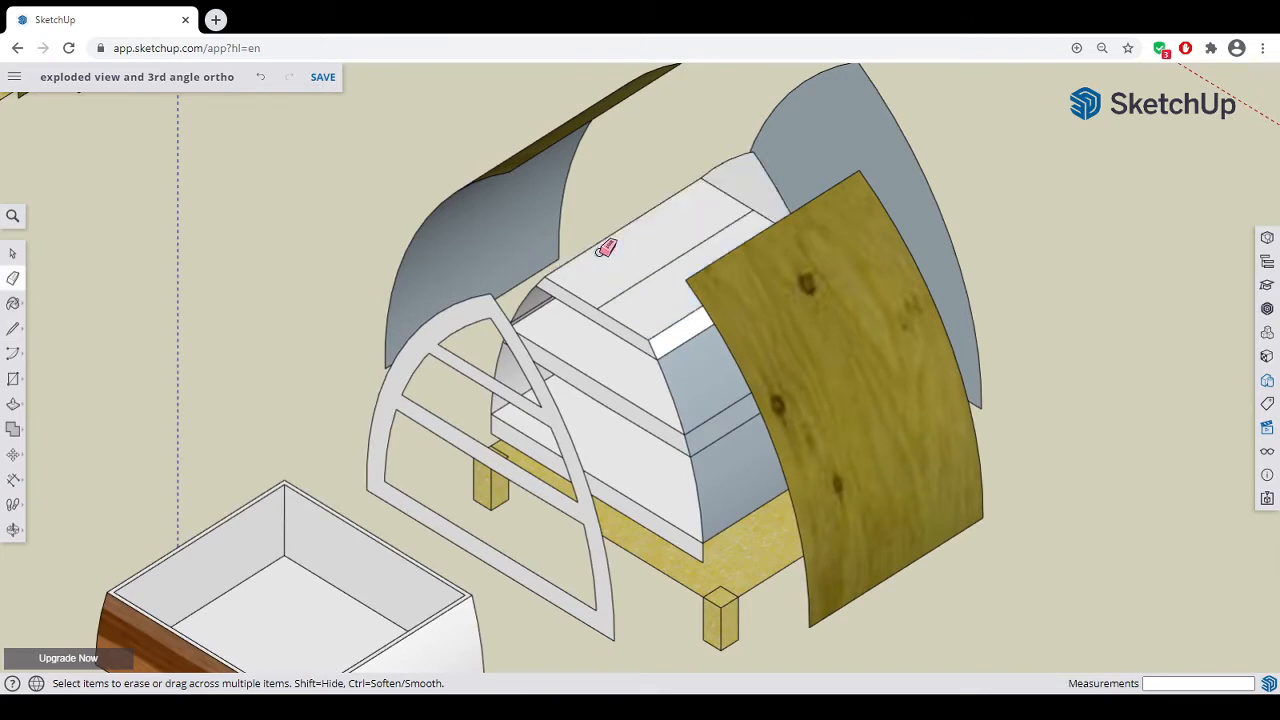
pyautogui.click(757, 153)
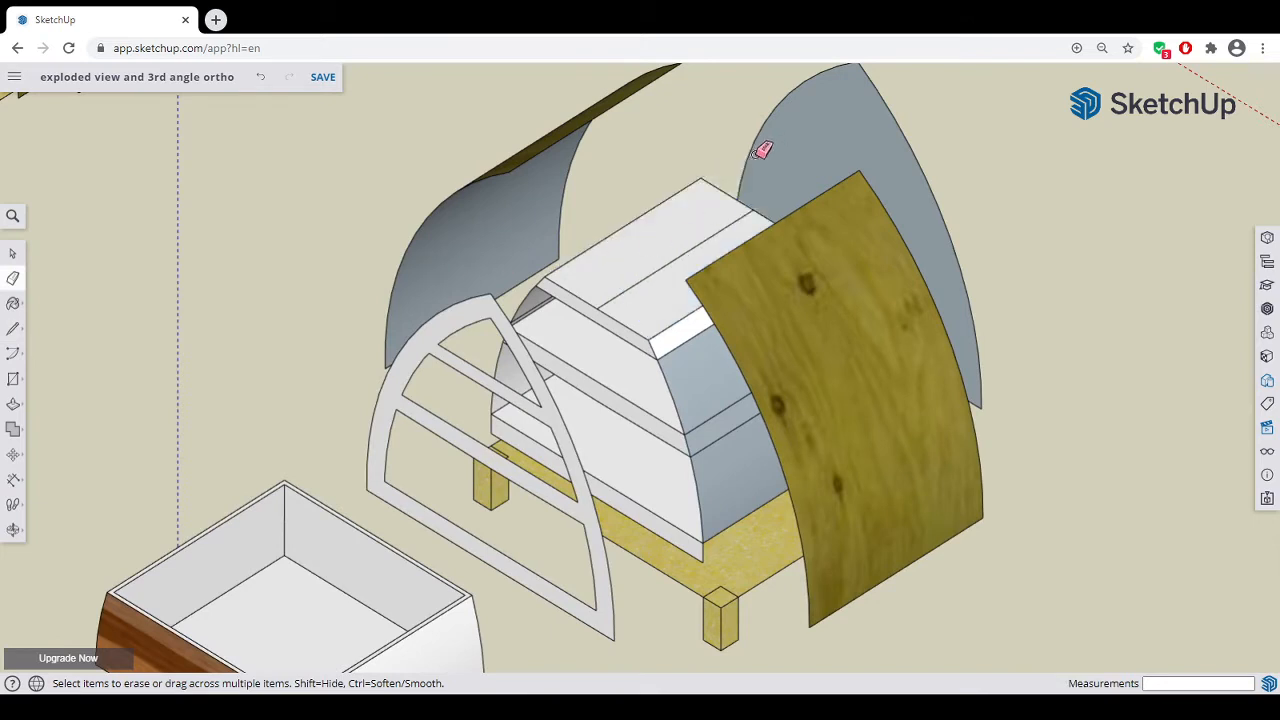
# - Erase the edges of the side and rear walls between the three shelves, leaving the shelves as separate boards
pyautogui.click(666, 377)
pyautogui.click(706, 497)
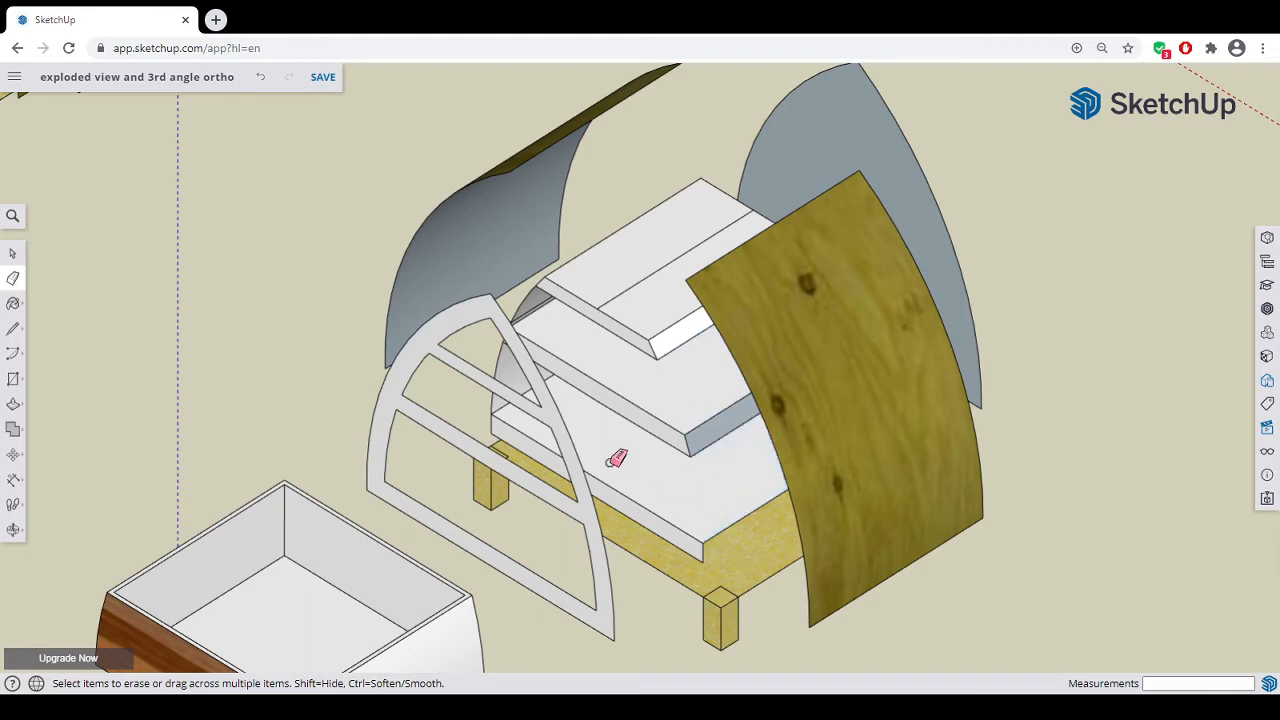
pyautogui.click(500, 366)
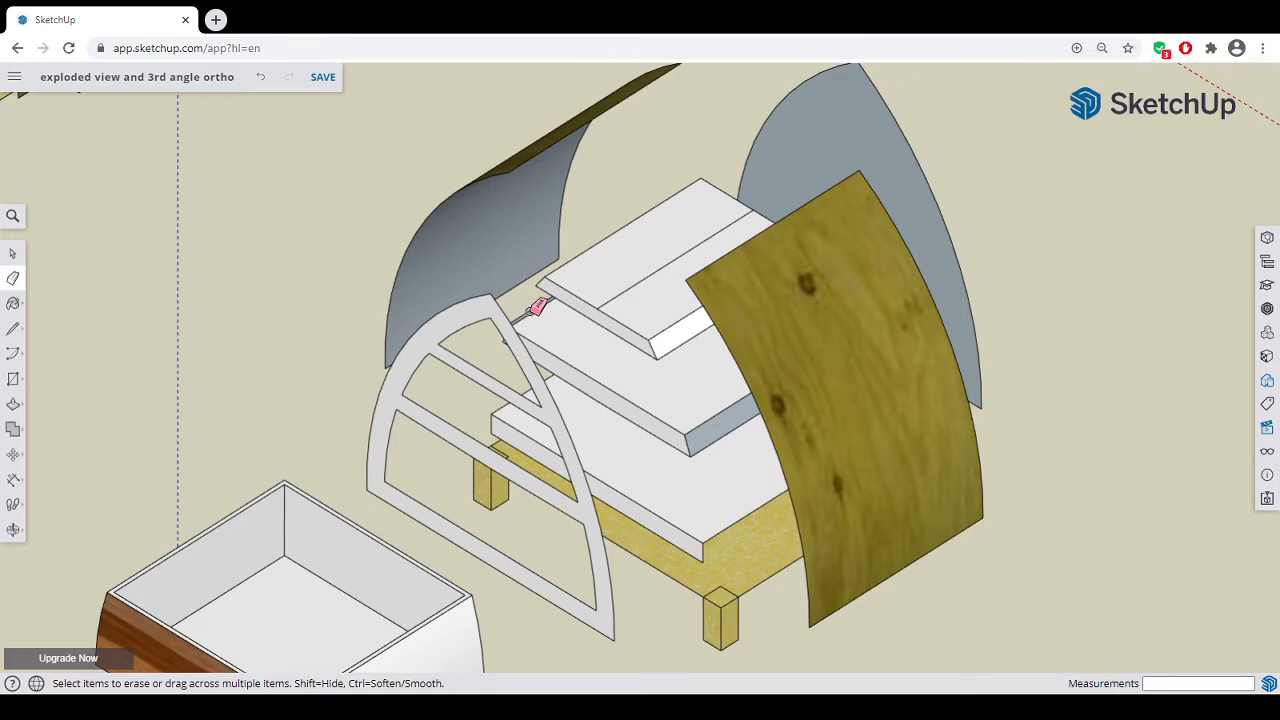
pyautogui.moveTo(538, 308); pyautogui.dragTo(737, 431, button='middle')
pyautogui.scroll(2, 548, 422)
pyautogui.scroll(-3, 697, 612)
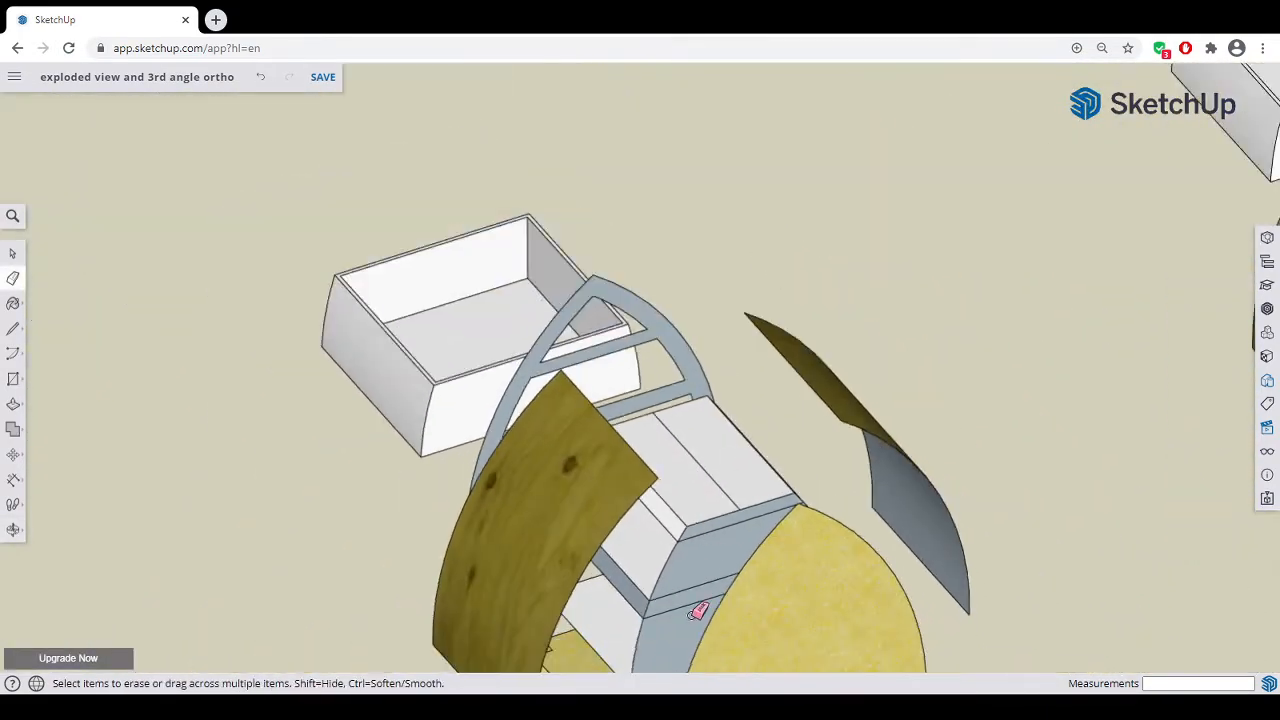
pyautogui.click(663, 571)
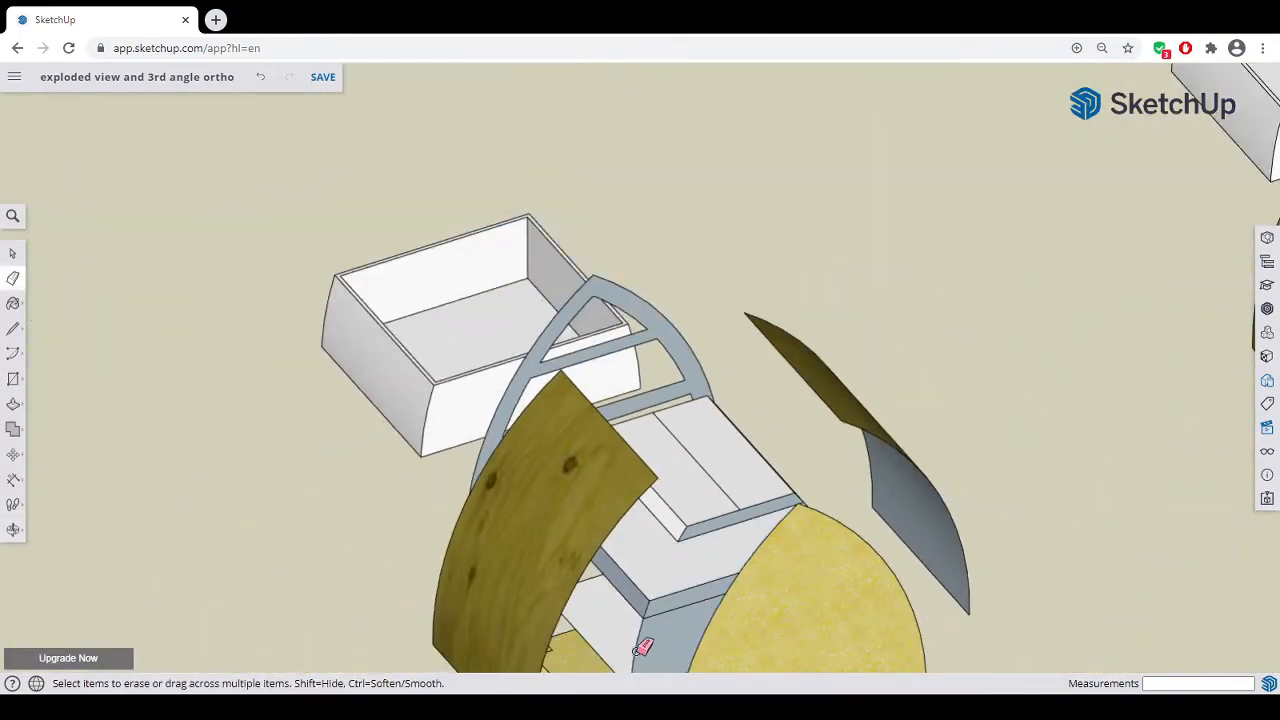
pyautogui.moveTo(677, 635)
pyautogui.mouseDown(button='middle')
pyautogui.moveTo(606, 609)
pyautogui.moveTo(580, 578)
pyautogui.mouseUp(button='middle')
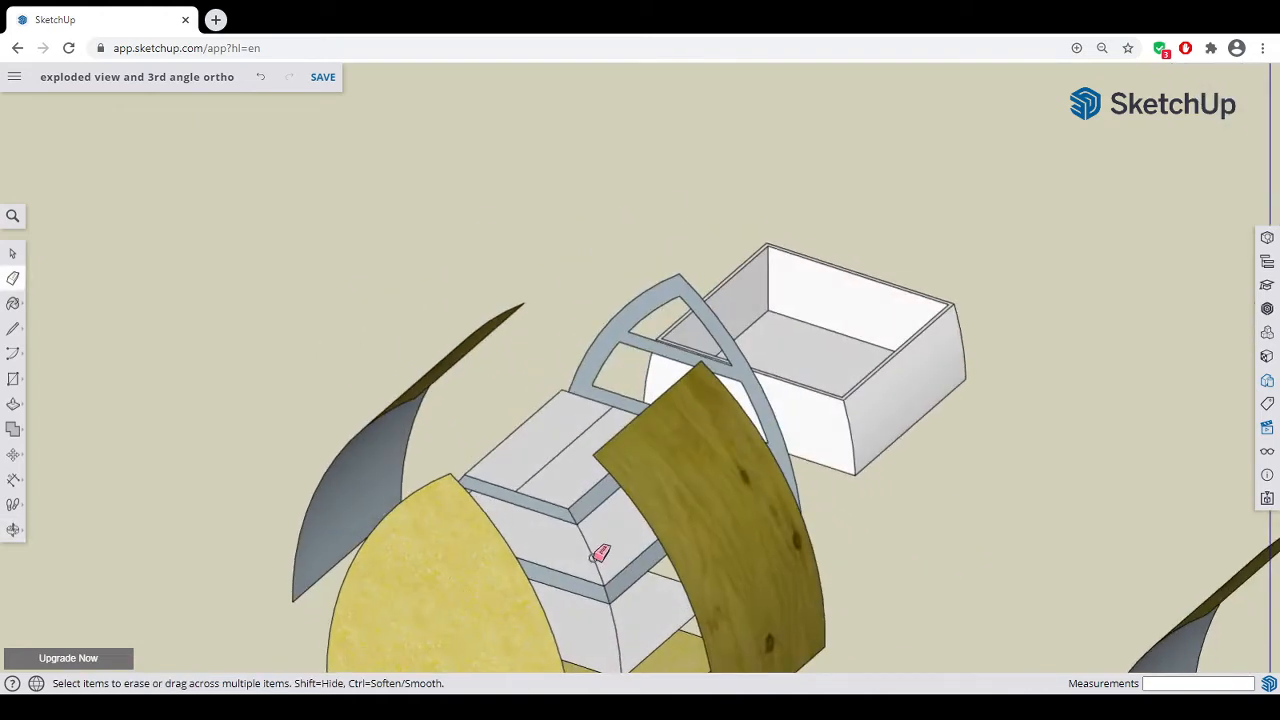
# - Erase the dividing line across the upper shelf's top and retrace the outline with lines to close it as one face
pyautogui.scroll(3, 613, 614)
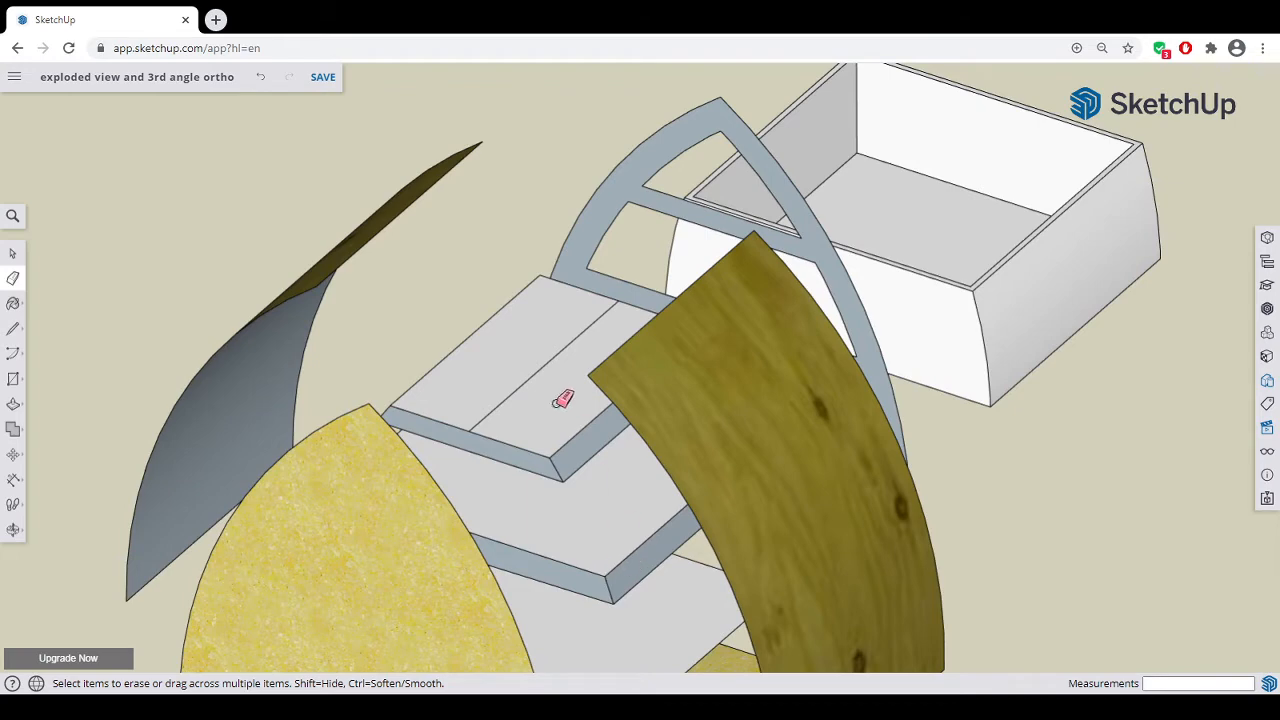
pyautogui.click(520, 390)
pyautogui.moveTo(543, 397)
pyautogui.mouseDown(button='middle')
pyautogui.moveTo(863, 494)
pyautogui.moveTo(880, 527)
pyautogui.mouseUp(button='middle')
pyautogui.click(13, 328)
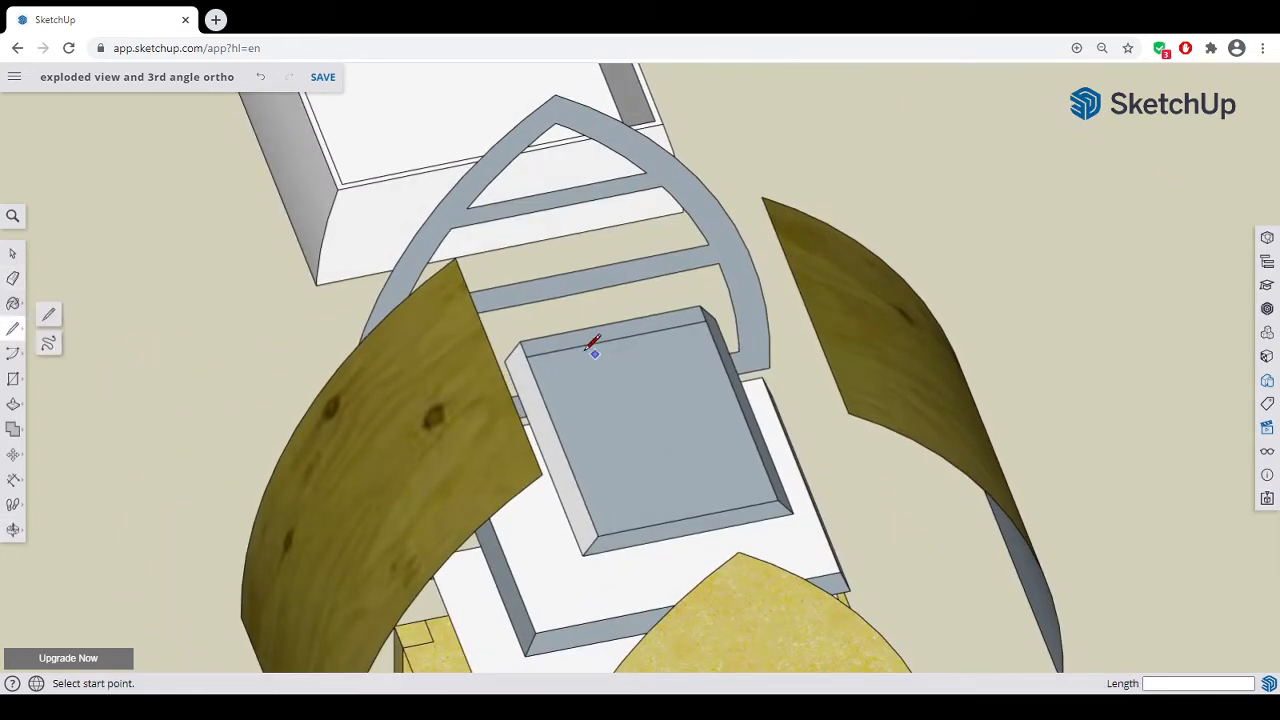
pyautogui.click(520, 341)
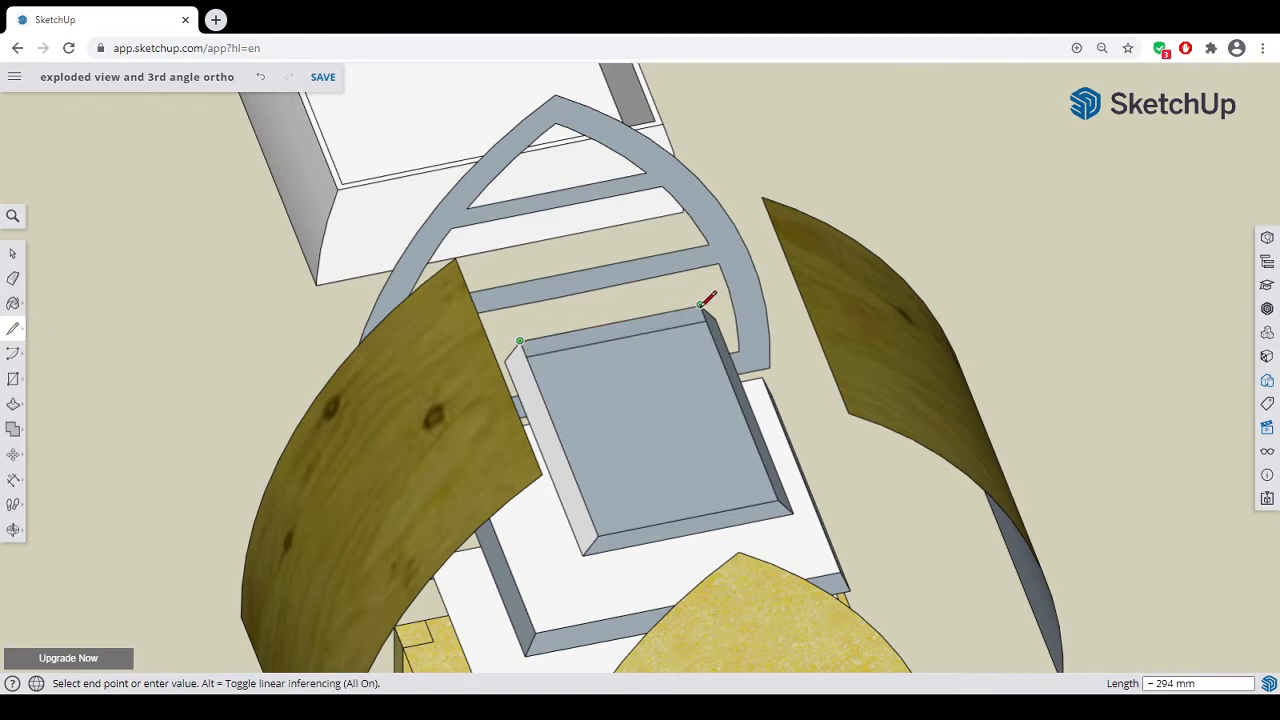
pyautogui.click(701, 305)
pyautogui.click(783, 497)
pyautogui.click(595, 532)
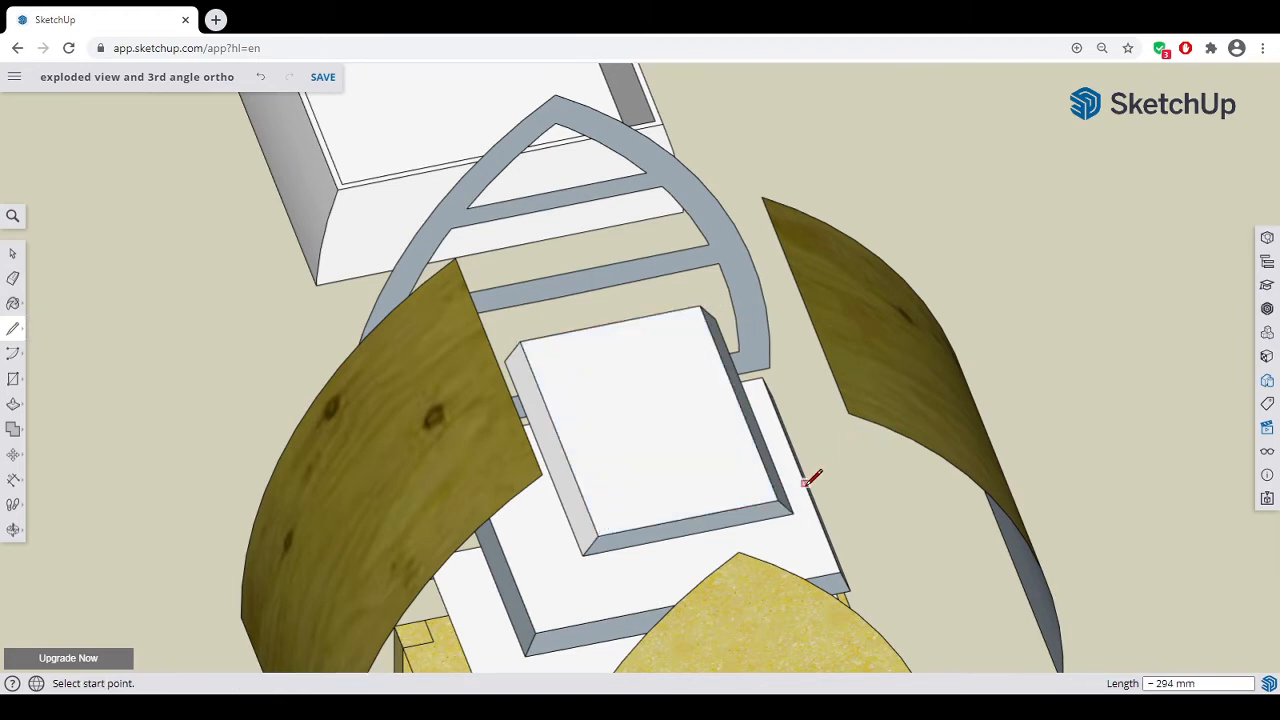
# - Push/Pull the lowest shelf's front strip 450 mm to the panel's rear edge, making a solid board
pyautogui.moveTo(812, 478)
pyautogui.mouseDown(button='middle')
pyautogui.moveTo(1100, 472)
pyautogui.moveTo(929, 463)
pyautogui.moveTo(956, 458)
pyautogui.moveTo(760, 400)
pyautogui.moveTo(851, 431)
pyautogui.moveTo(670, 450)
pyautogui.moveTo(817, 486)
pyautogui.moveTo(849, 471)
pyautogui.moveTo(686, 457)
pyautogui.moveTo(851, 495)
pyautogui.mouseUp(button='middle')
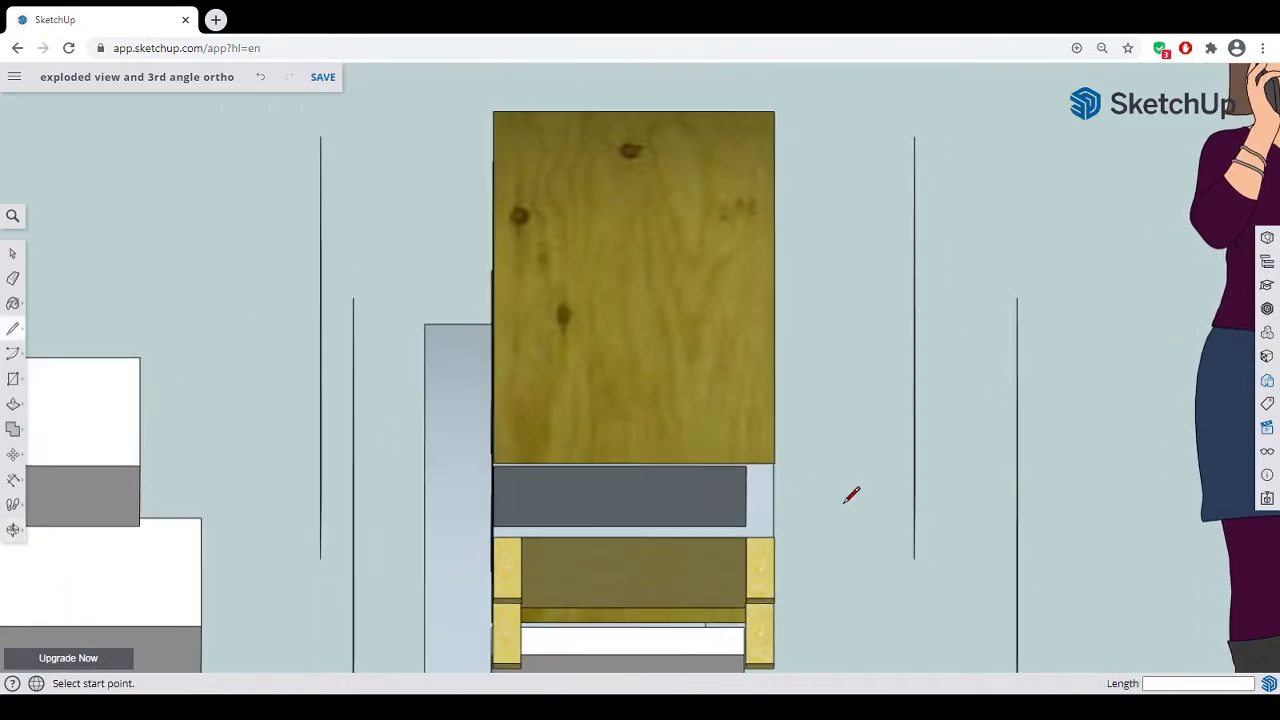
pyautogui.click(13, 404)
pyautogui.moveTo(737, 549); pyautogui.dragTo(351, 520, button='middle')
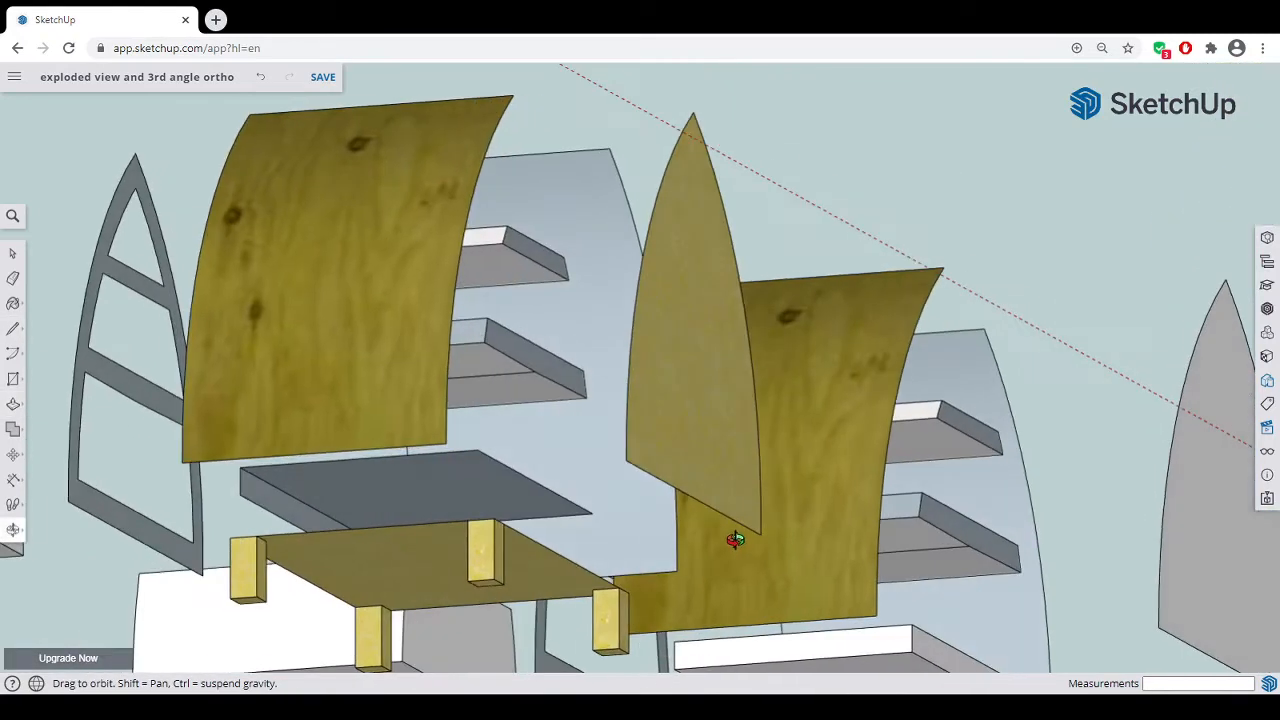
pyautogui.click(284, 520)
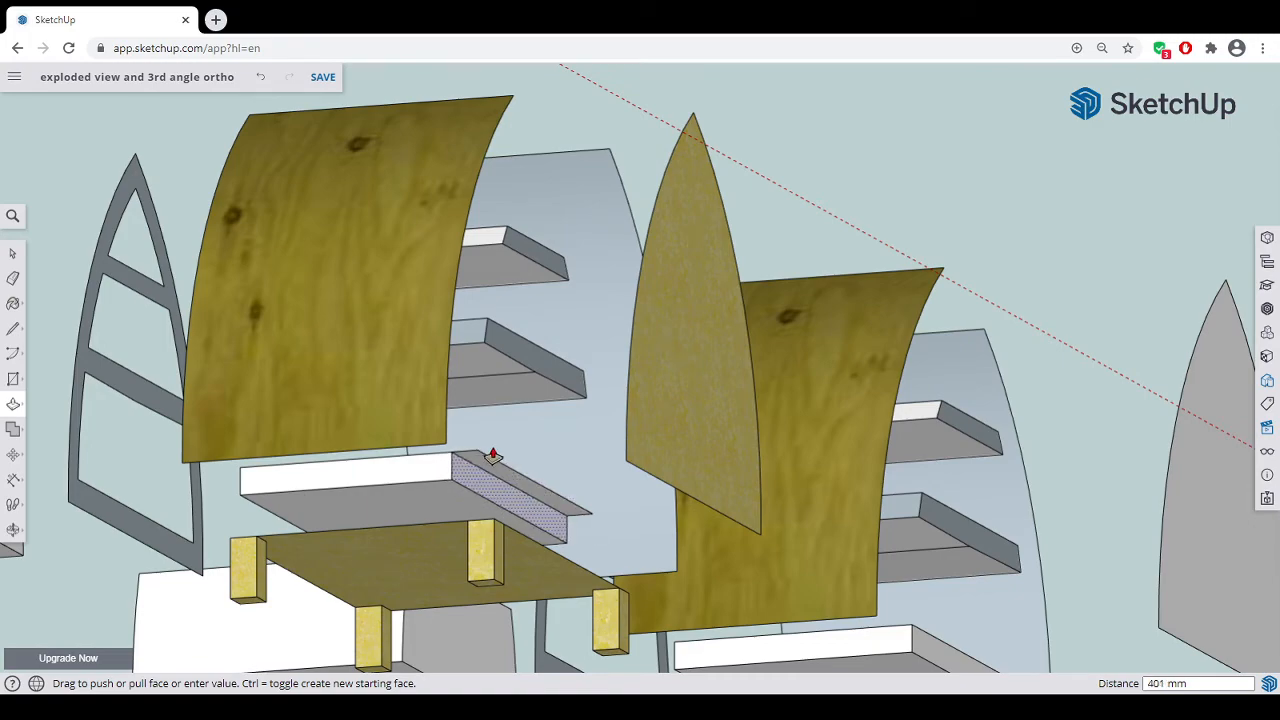
pyautogui.click(477, 458)
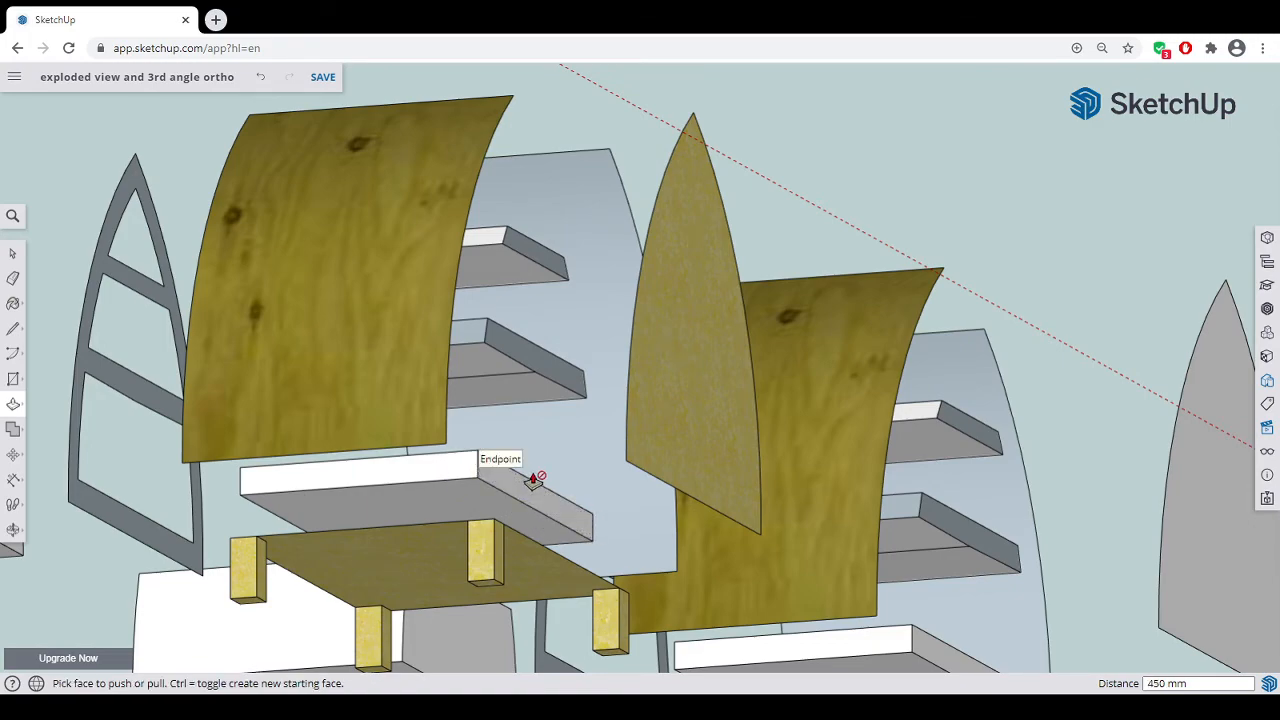
# - Draw a line along the middle shelf's lower front edge from corner to corner
pyautogui.moveTo(529, 478); pyautogui.dragTo(814, 506, button='middle')
pyautogui.scroll(4, 762, 466)
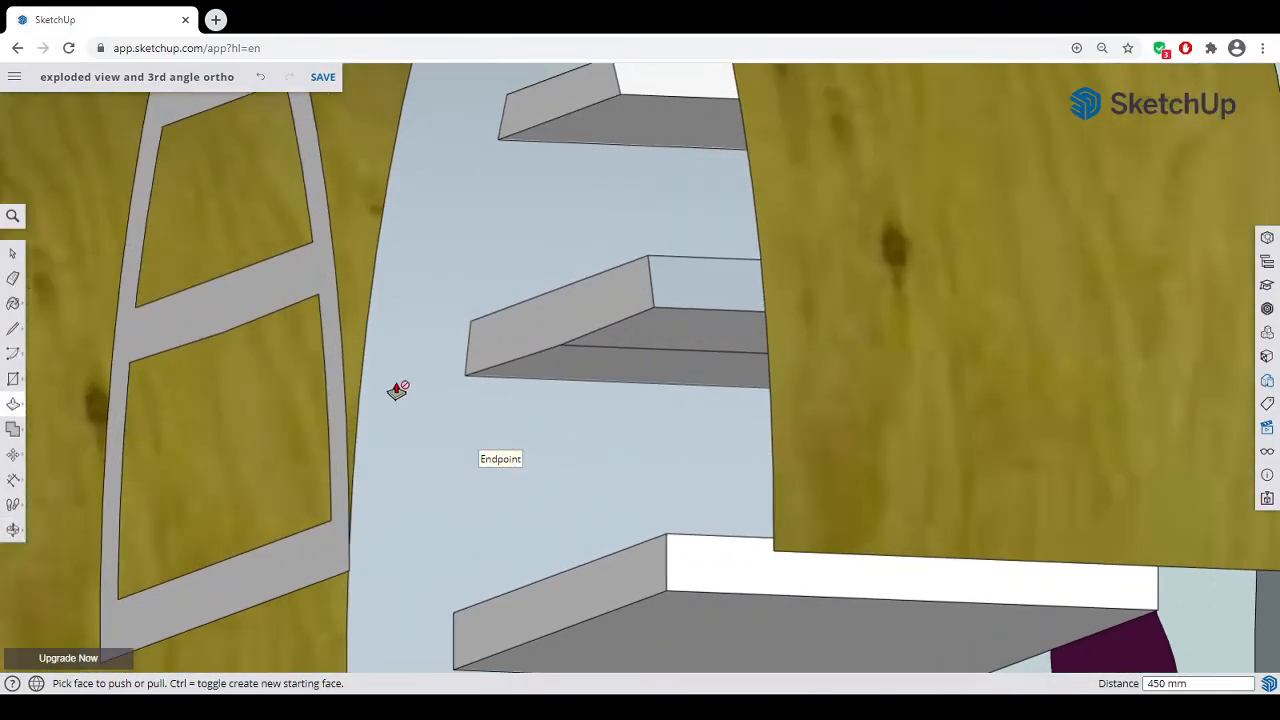
pyautogui.moveTo(237, 417)
pyautogui.mouseDown(button='middle')
pyautogui.moveTo(529, 374)
pyautogui.moveTo(206, 297)
pyautogui.moveTo(343, 357)
pyautogui.moveTo(289, 371)
pyautogui.moveTo(340, 384)
pyautogui.moveTo(257, 394)
pyautogui.mouseUp(button='middle')
pyautogui.scroll(-3, 330, 365)
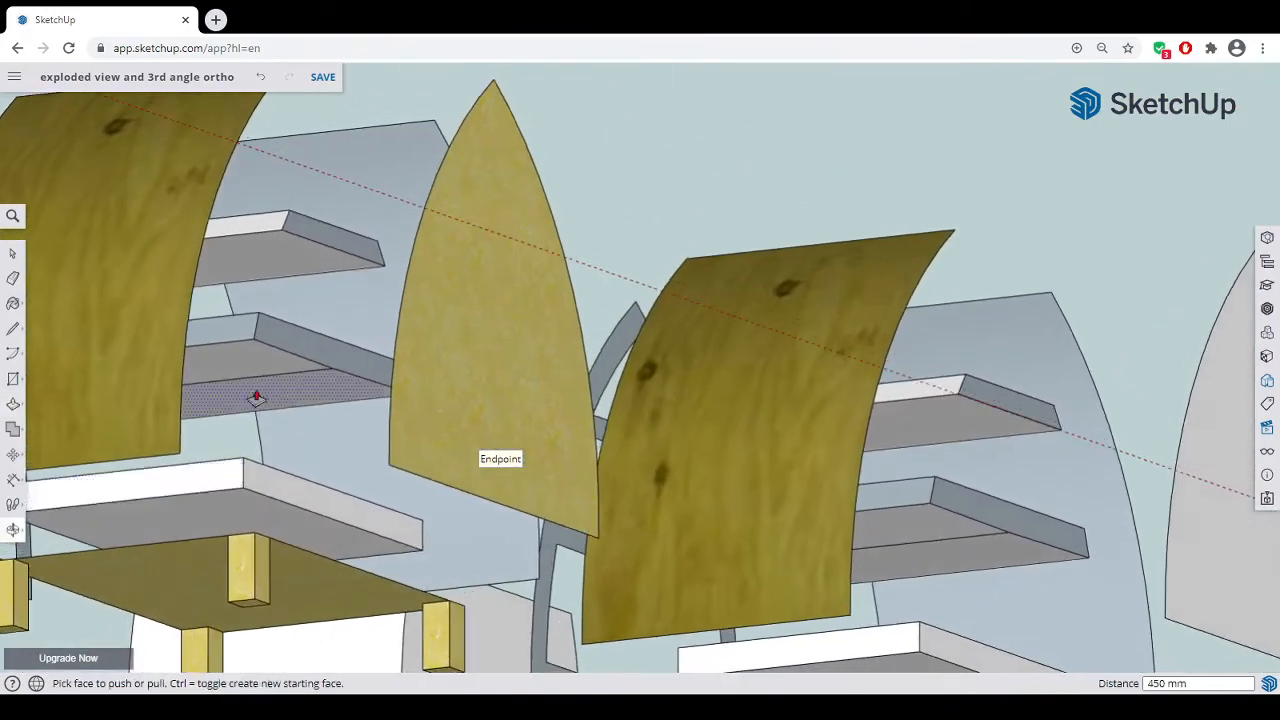
pyautogui.click(15, 333)
pyautogui.click(270, 344)
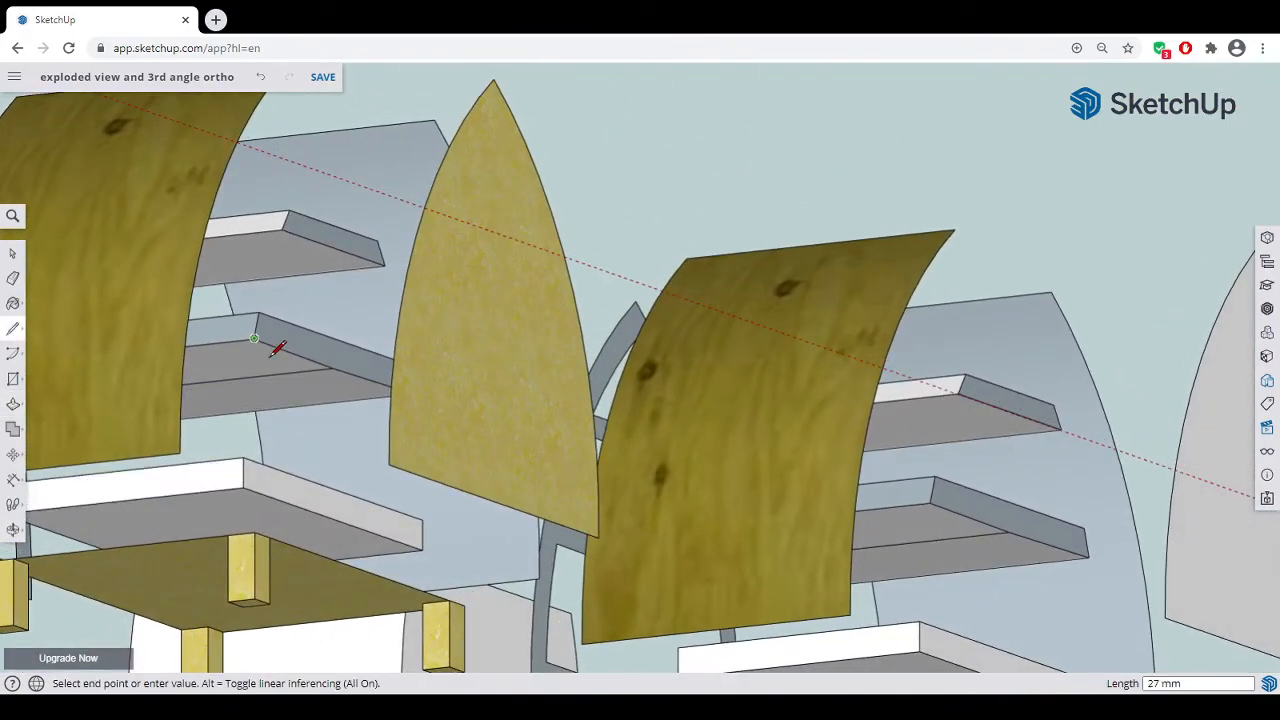
pyautogui.moveTo(277, 346); pyautogui.dragTo(667, 386, button='middle')
pyautogui.click(540, 381)
pyautogui.click(624, 376)
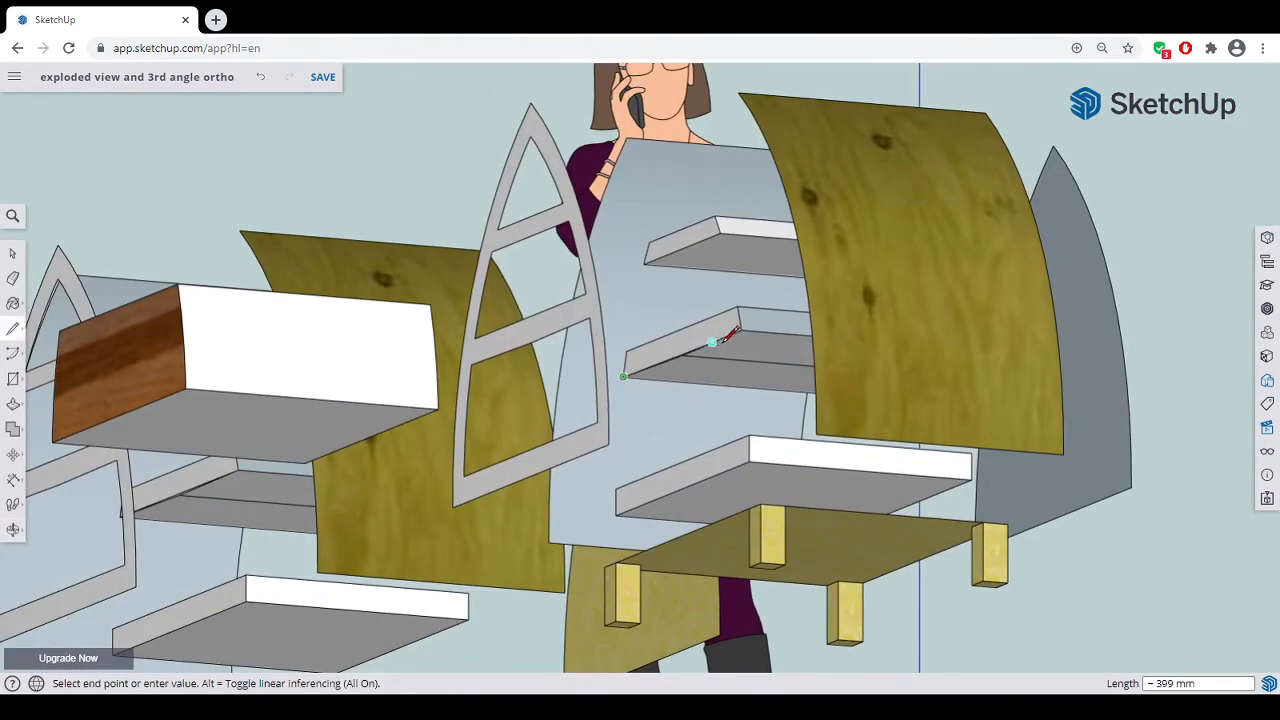
pyautogui.click(745, 327)
pyautogui.moveTo(745, 327); pyautogui.dragTo(497, 372, button='middle')
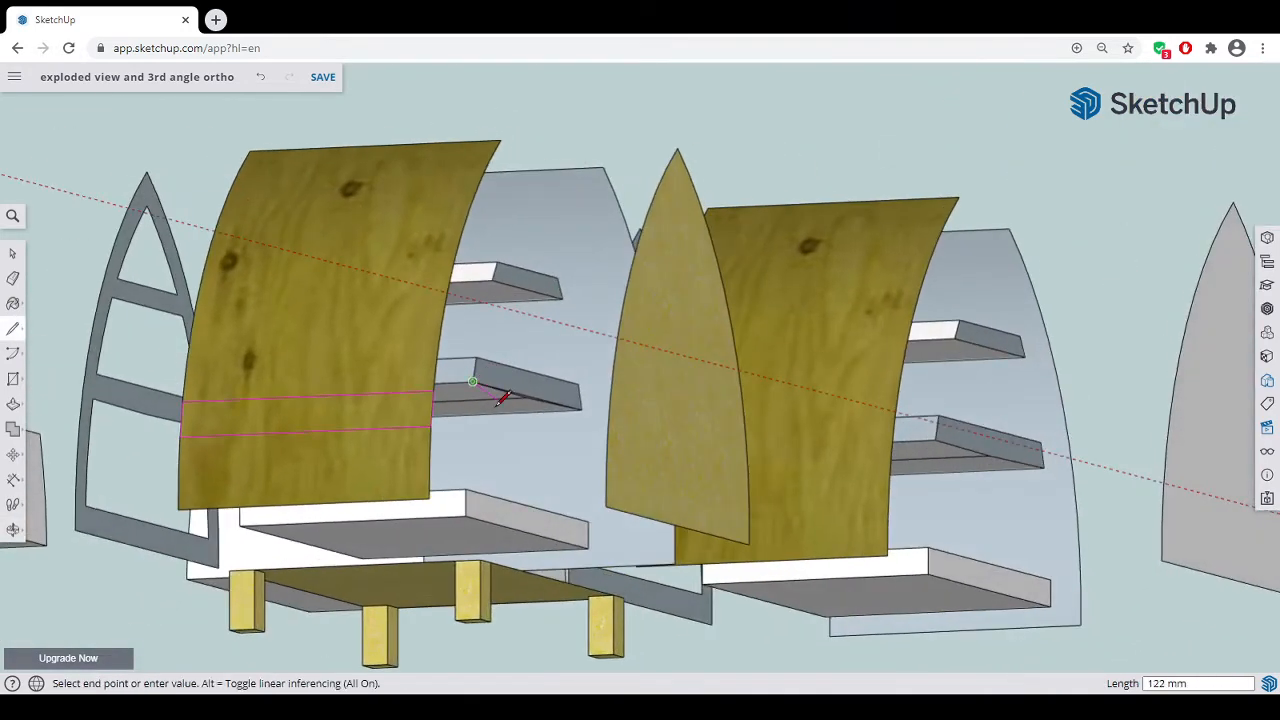
pyautogui.press('Escape')
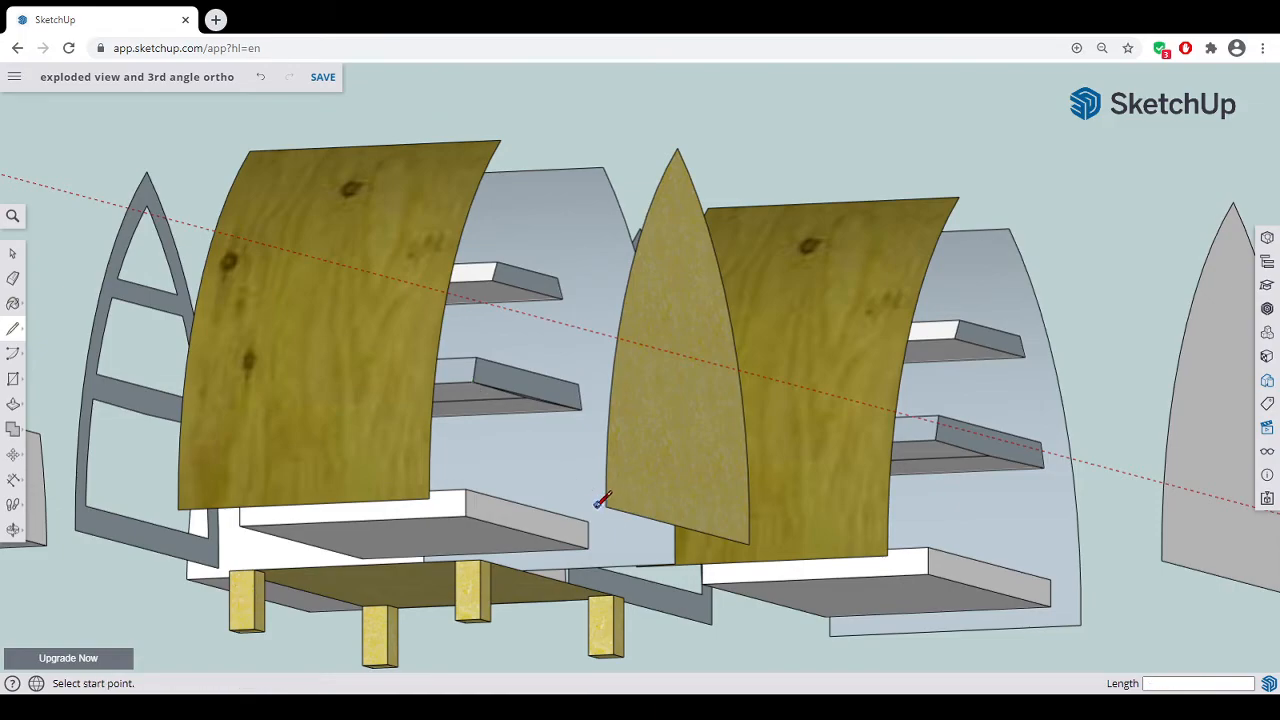
# - Draw a line of about 450 mm along the shelf's side edge from the front corner to the rear corner
pyautogui.moveTo(587, 497); pyautogui.dragTo(1062, 540, button='middle')
pyautogui.moveTo(919, 557)
pyautogui.mouseDown(button='middle')
pyautogui.moveTo(643, 531)
pyautogui.moveTo(460, 417)
pyautogui.moveTo(757, 451)
pyautogui.moveTo(733, 537)
pyautogui.moveTo(766, 514)
pyautogui.moveTo(785, 596)
pyautogui.moveTo(849, 597)
pyautogui.moveTo(928, 542)
pyautogui.mouseUp(button='middle')
pyautogui.click(768, 628)
pyautogui.click(900, 542)
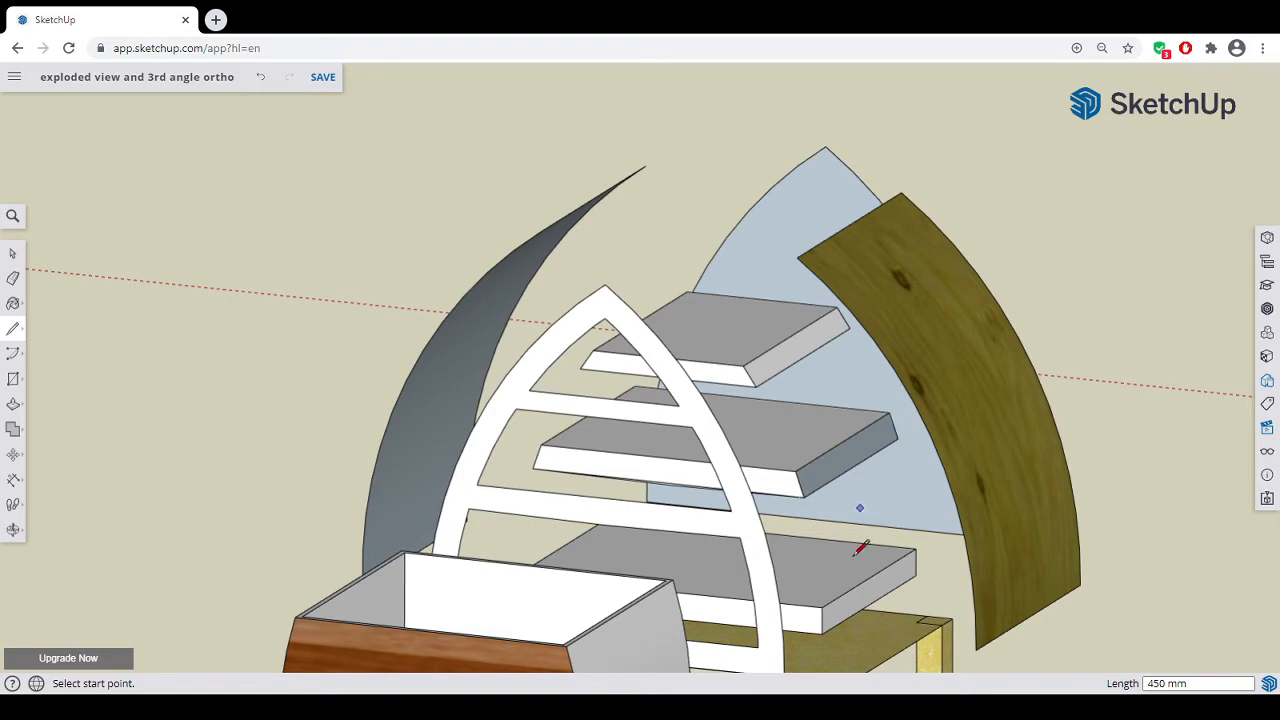
# - Draw a vertical line across the lowest shelf's side near its front corner and a crossing line from the corner edge's midpoint
pyautogui.moveTo(822, 634); pyautogui.dragTo(837, 517, button='middle')
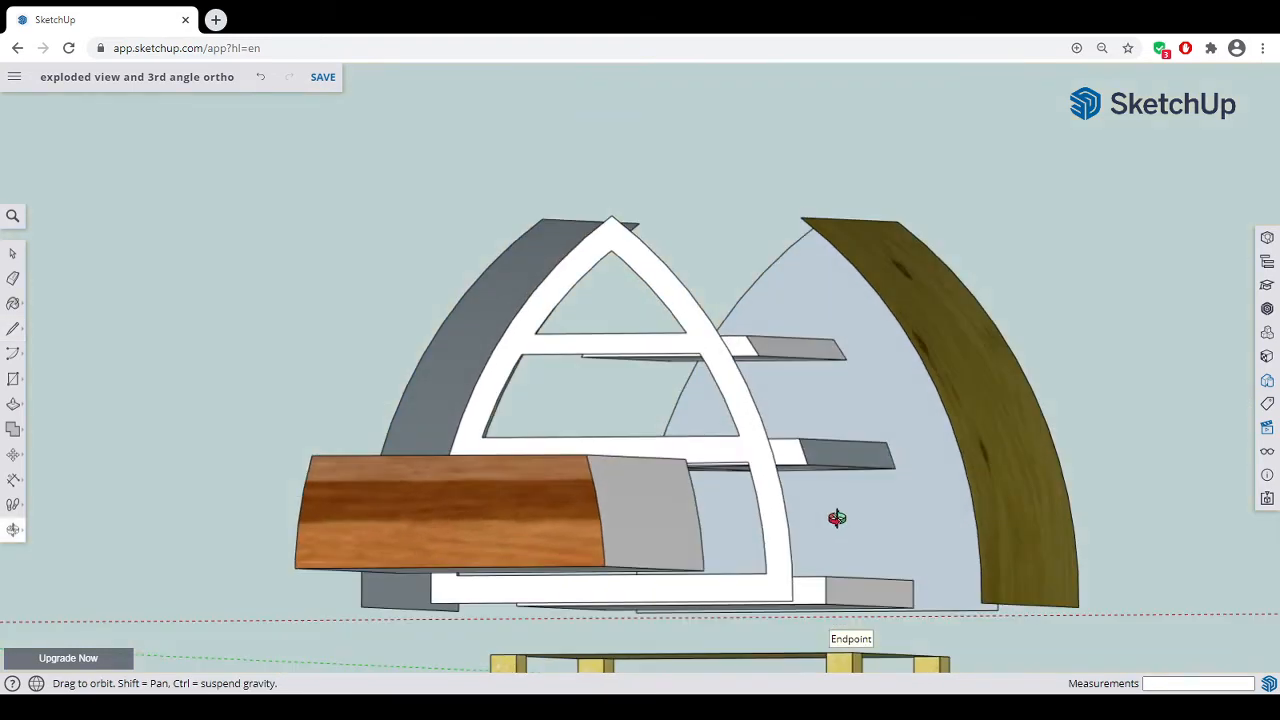
pyautogui.moveTo(851, 580); pyautogui.dragTo(788, 517, button='middle')
pyautogui.scroll(5, 828, 572)
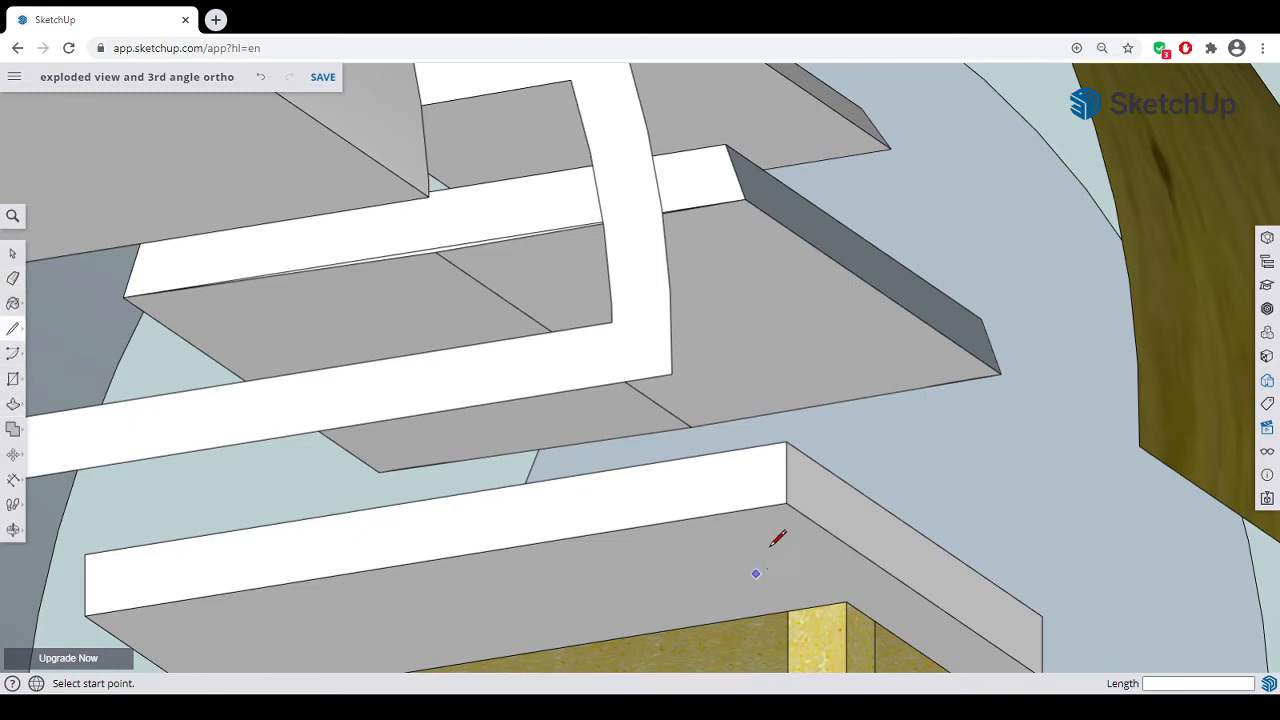
pyautogui.click(837, 478)
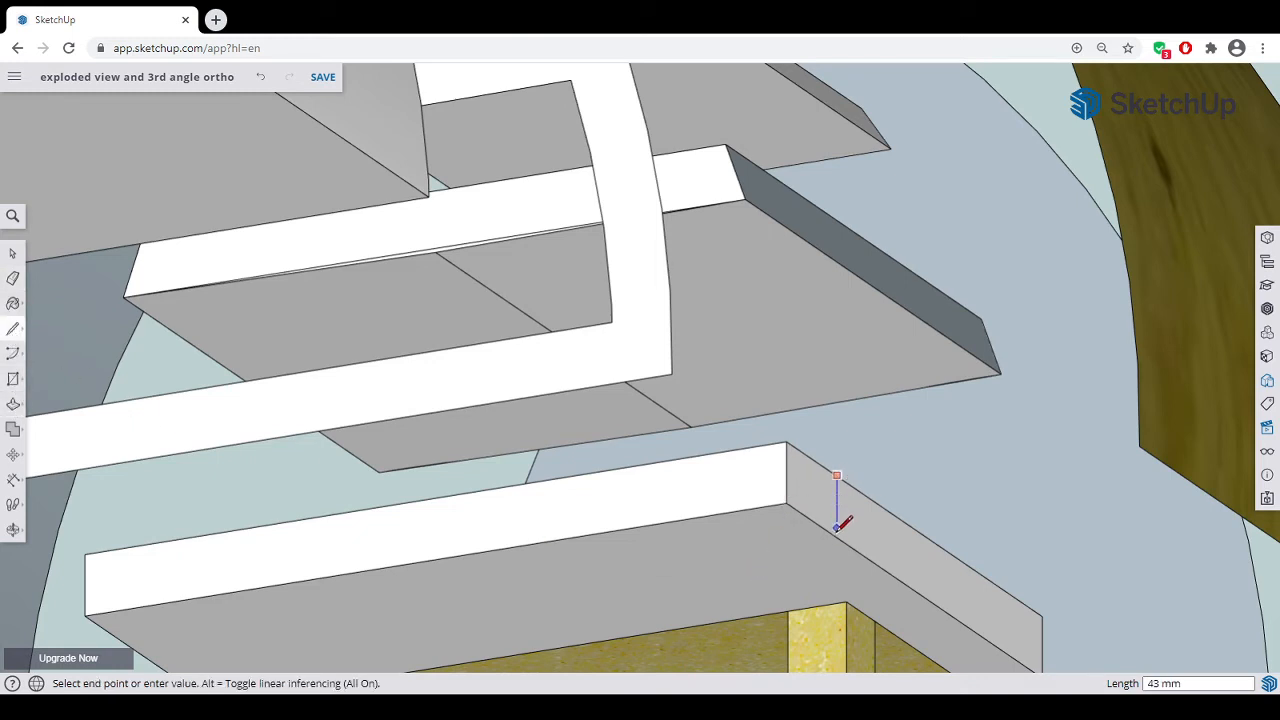
pyautogui.click(837, 535)
pyautogui.moveTo(864, 506); pyautogui.dragTo(603, 434, button='middle')
pyautogui.click(605, 436)
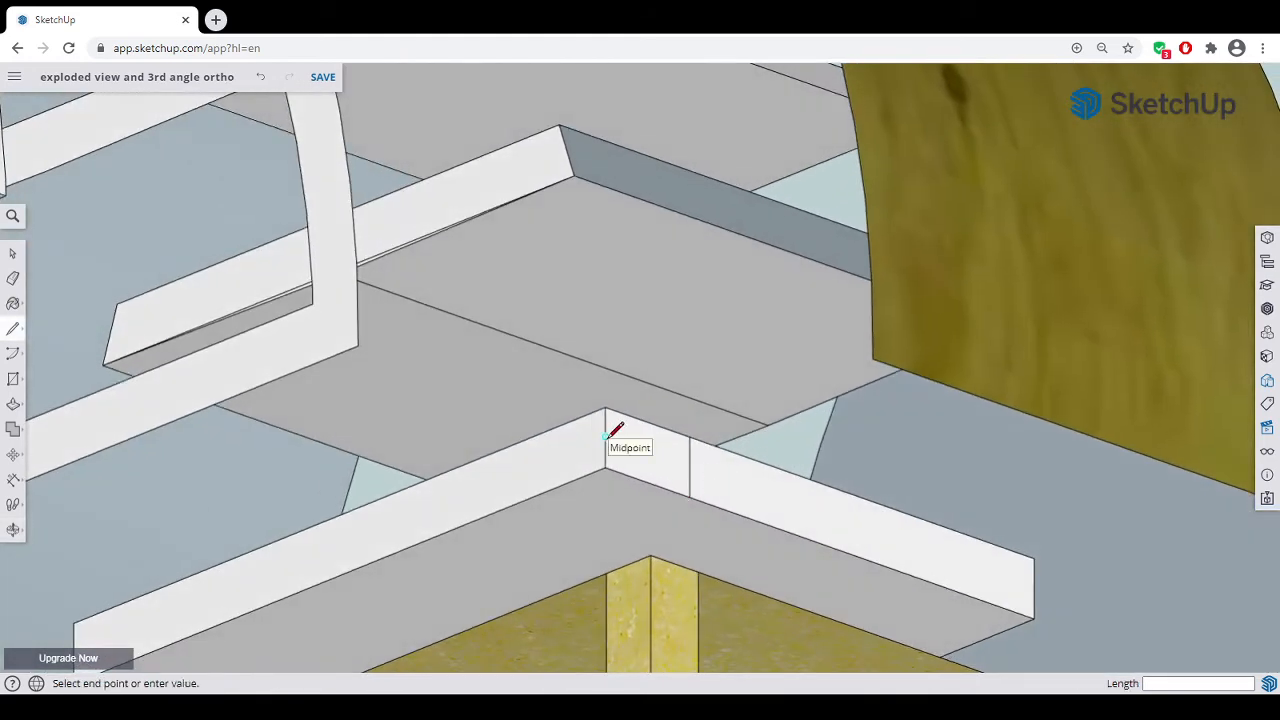
pyautogui.click(740, 484)
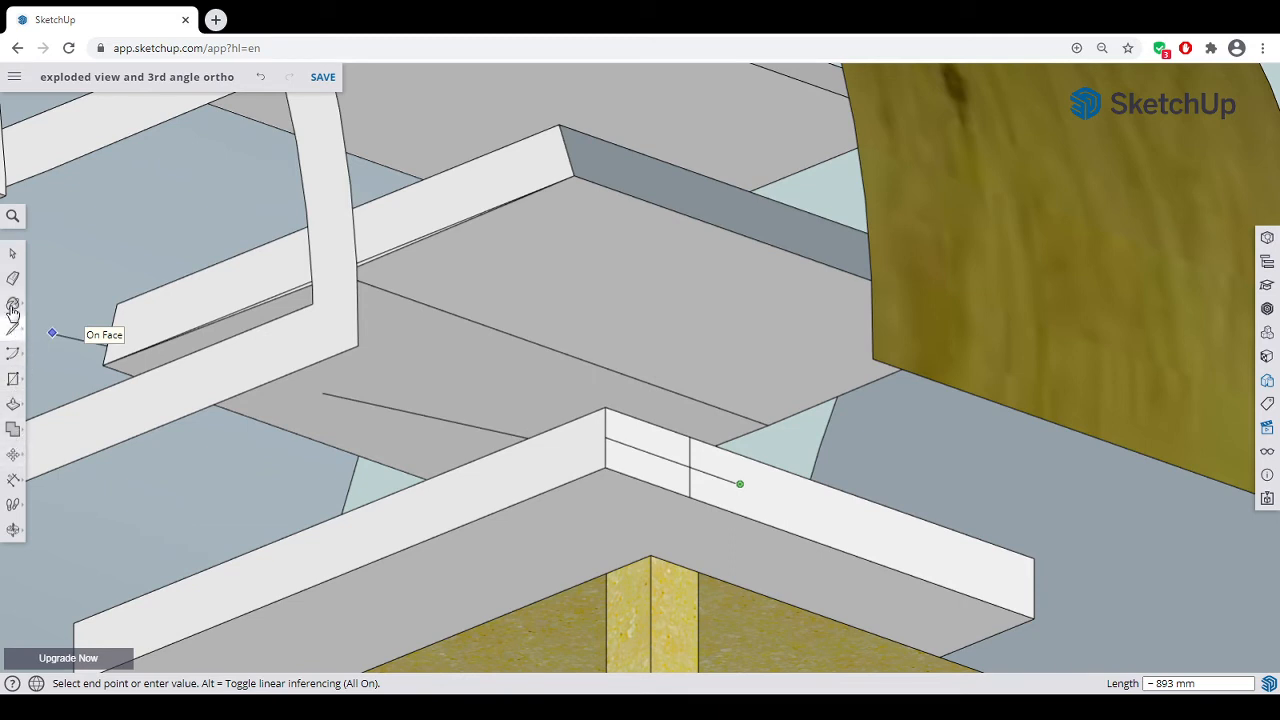
# - Draw a circle of radius 3 mm centred where the two lines cross on the lowest shelf's side
pyautogui.click(13, 378)
pyautogui.click(73, 379)
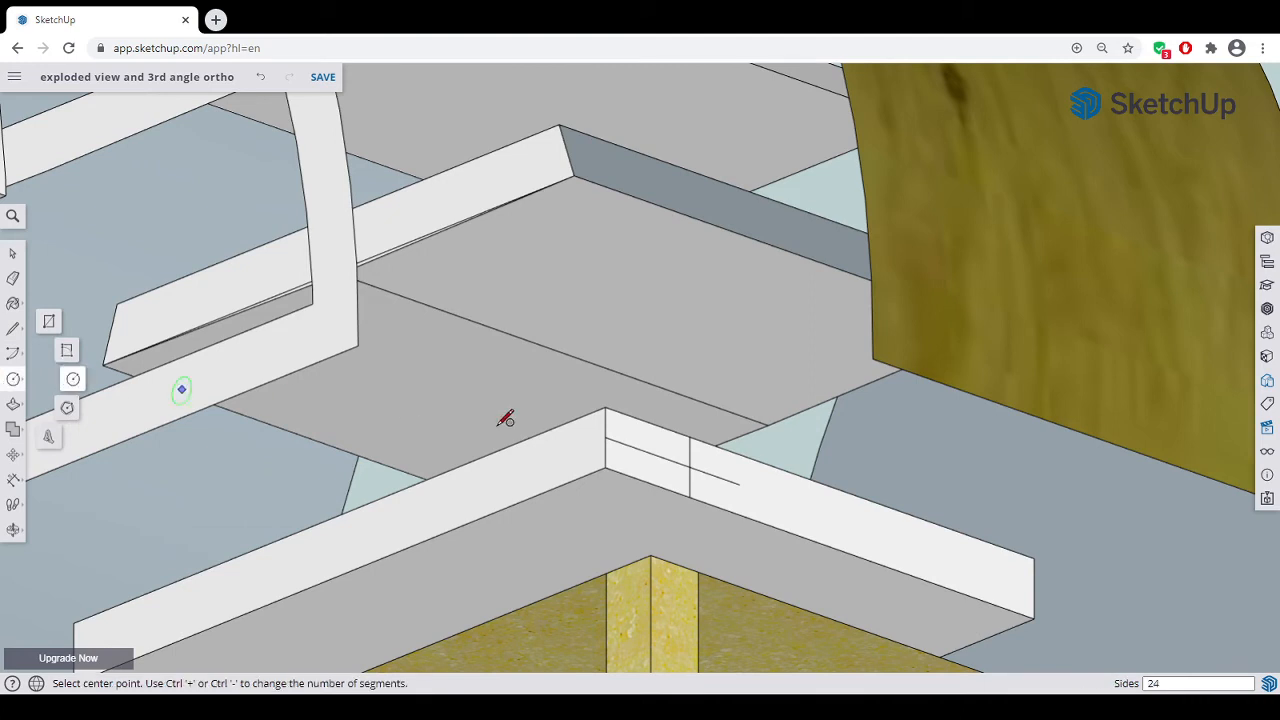
pyautogui.click(689, 466)
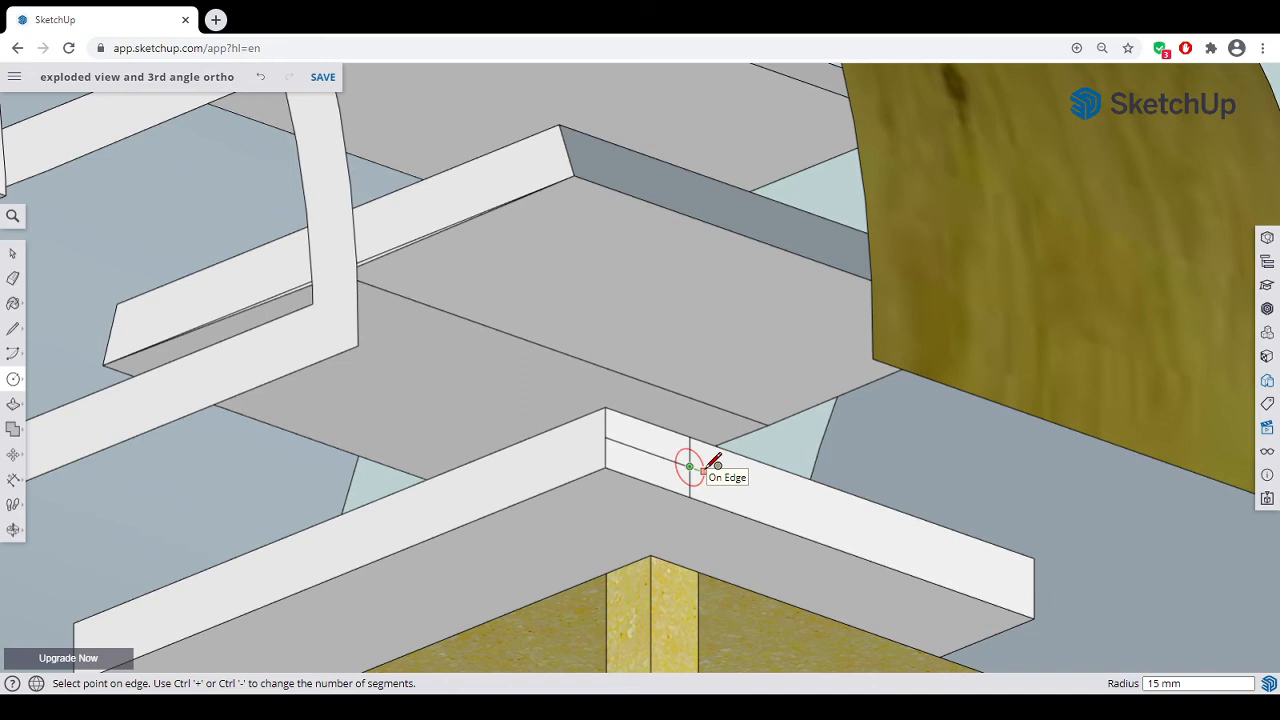
pyautogui.write('3')
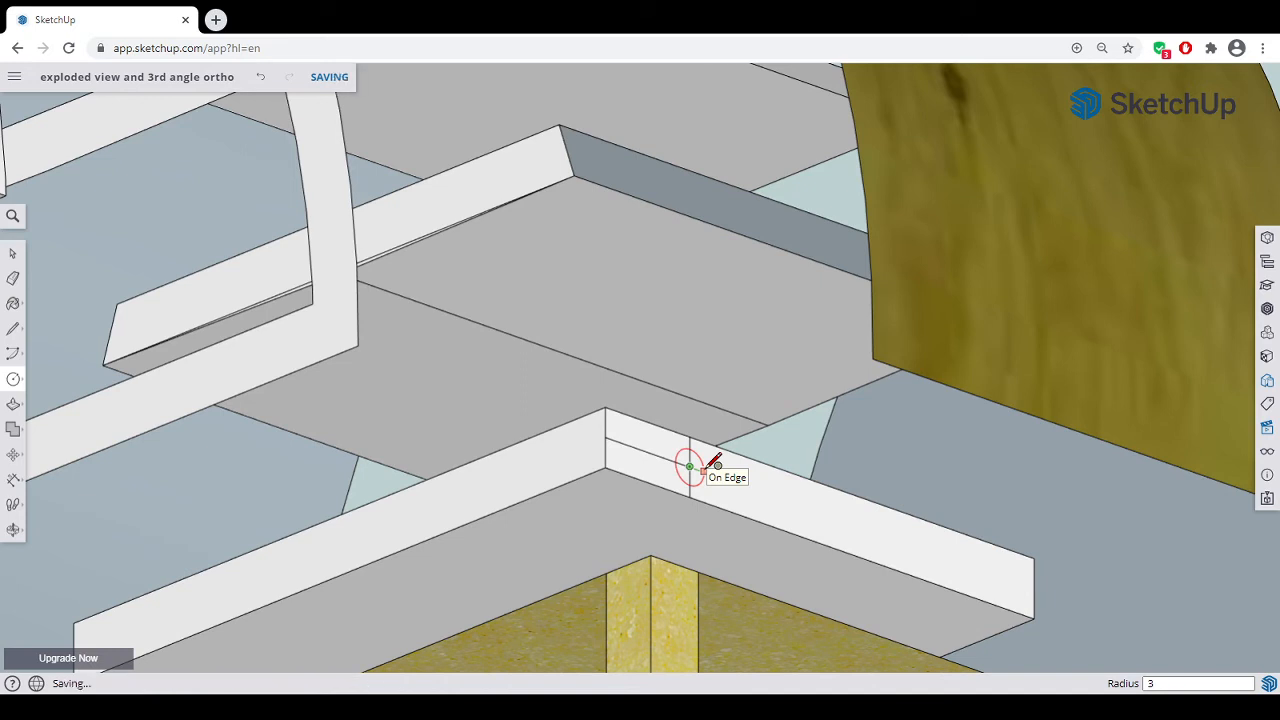
pyautogui.press('Return')
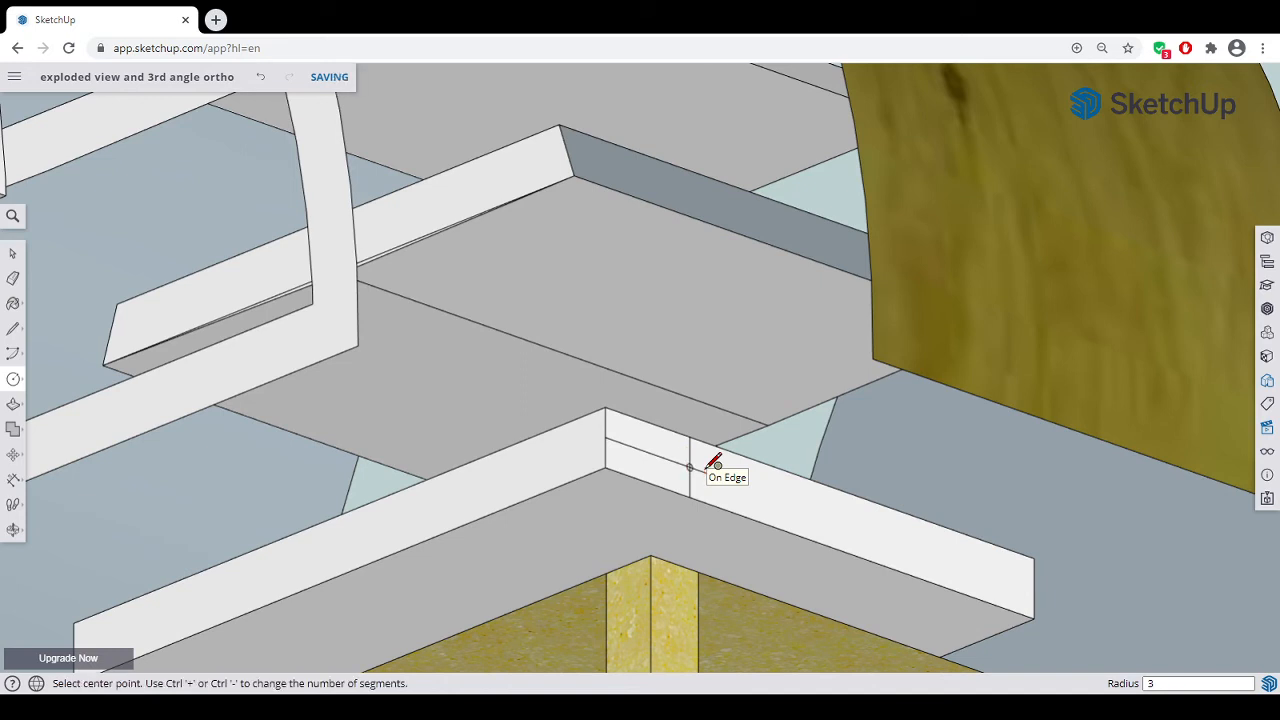
# - Erase the crossing construction lines around the small circle on the lowest shelf's side, keeping only the circle
pyautogui.scroll(2, 714, 463)
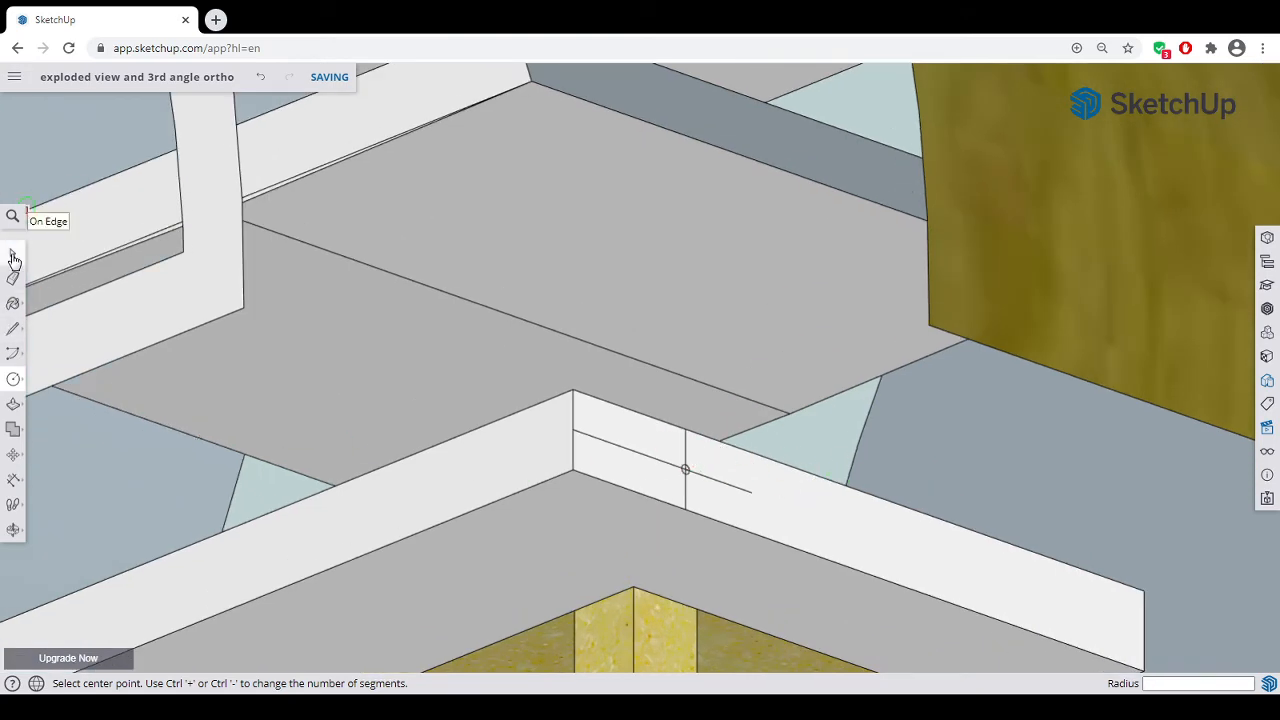
pyautogui.click(13, 404)
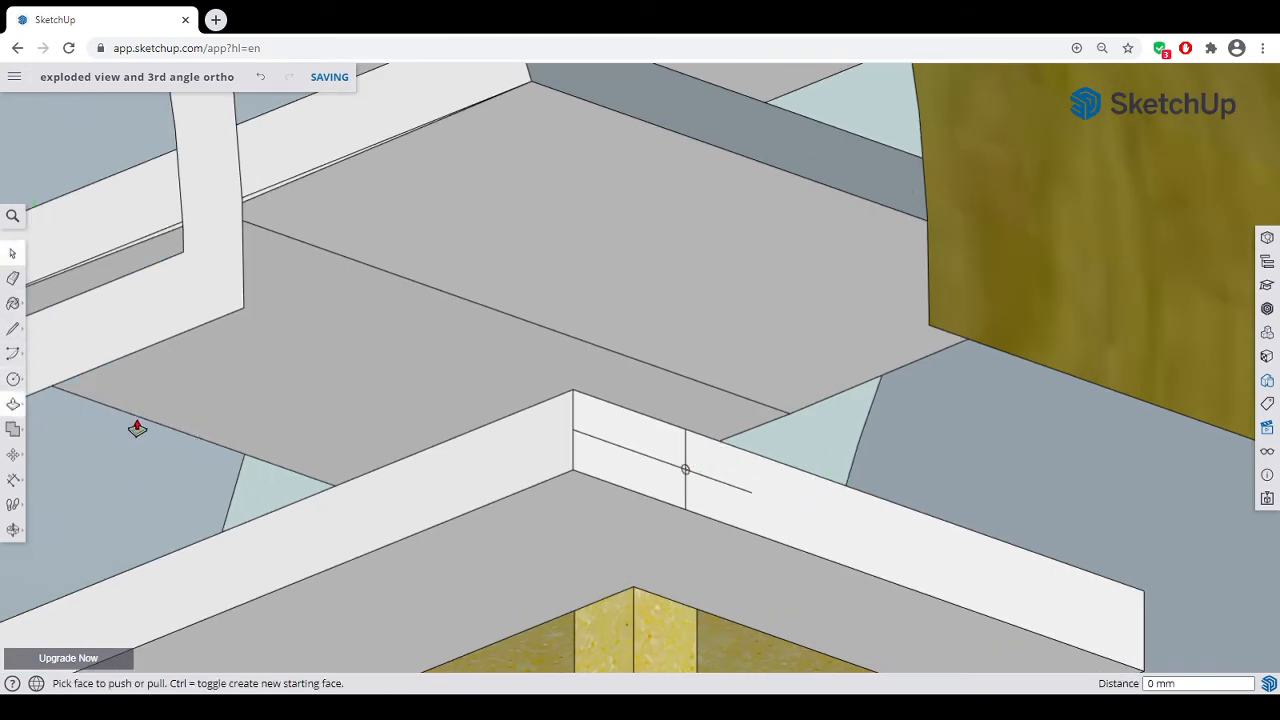
pyautogui.press('e')
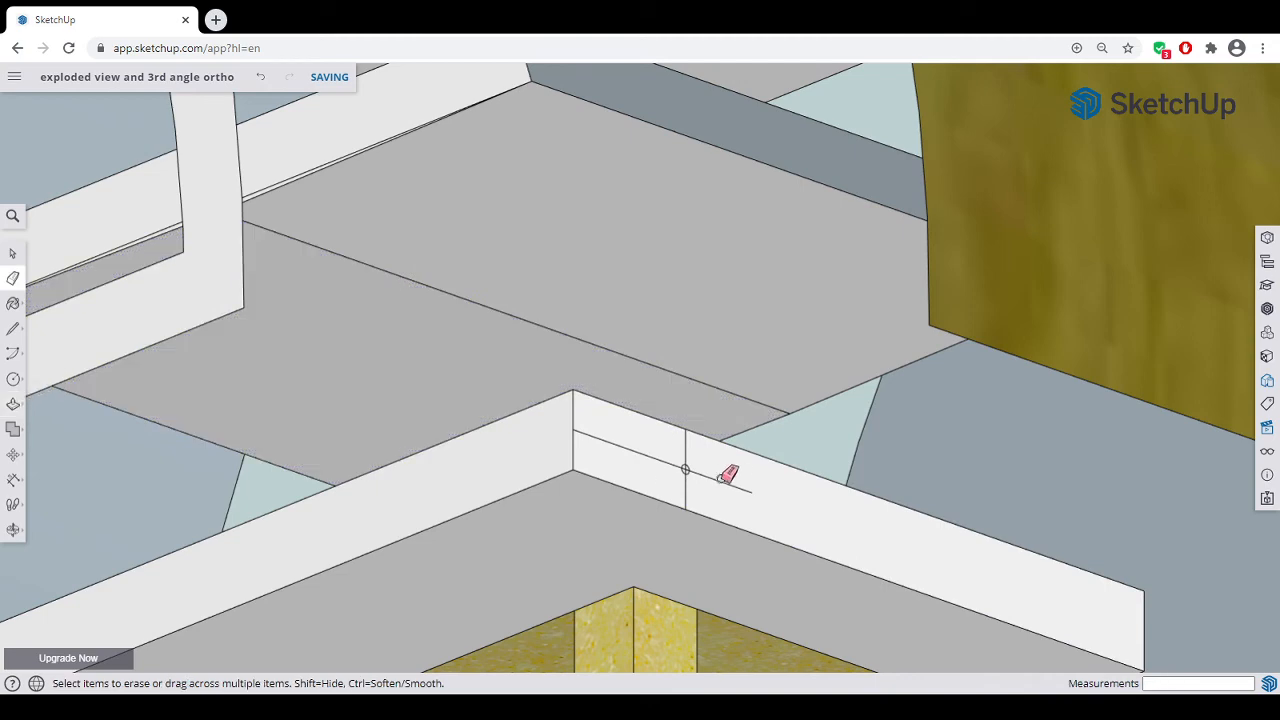
pyautogui.click(721, 482)
pyautogui.click(684, 452)
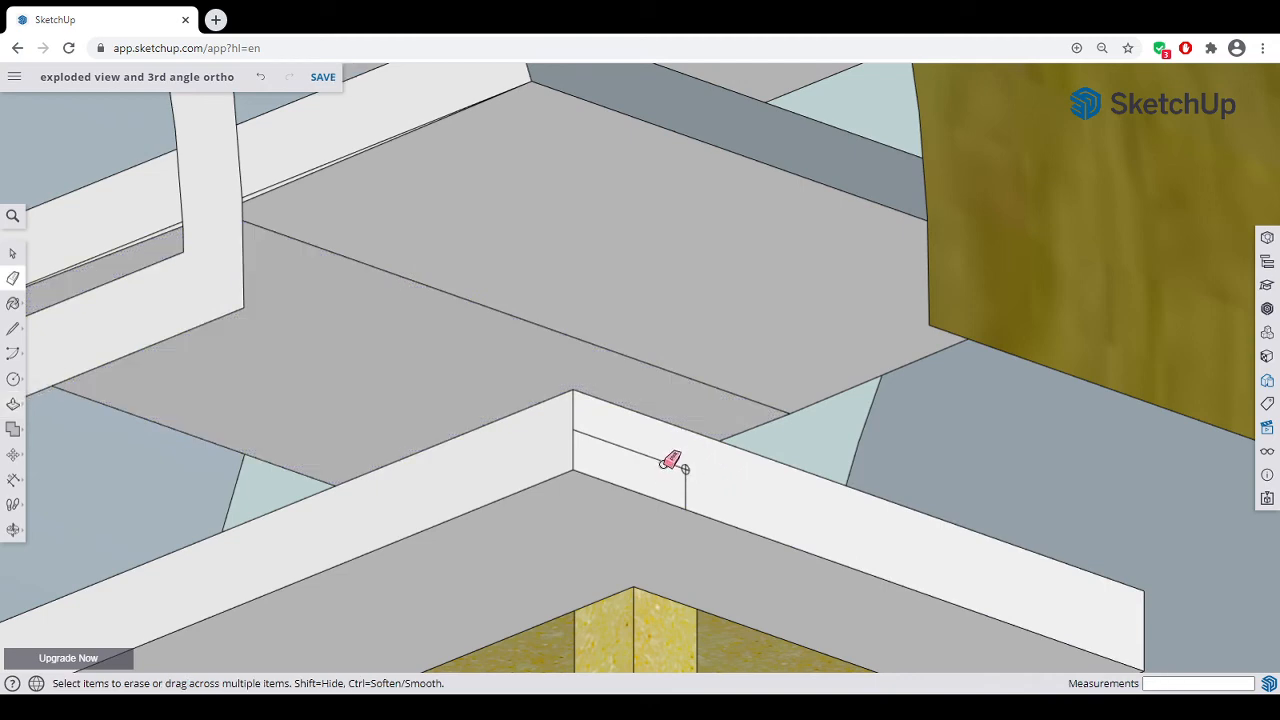
pyautogui.click(663, 462)
pyautogui.click(686, 498)
pyautogui.scroll(5, 690, 470)
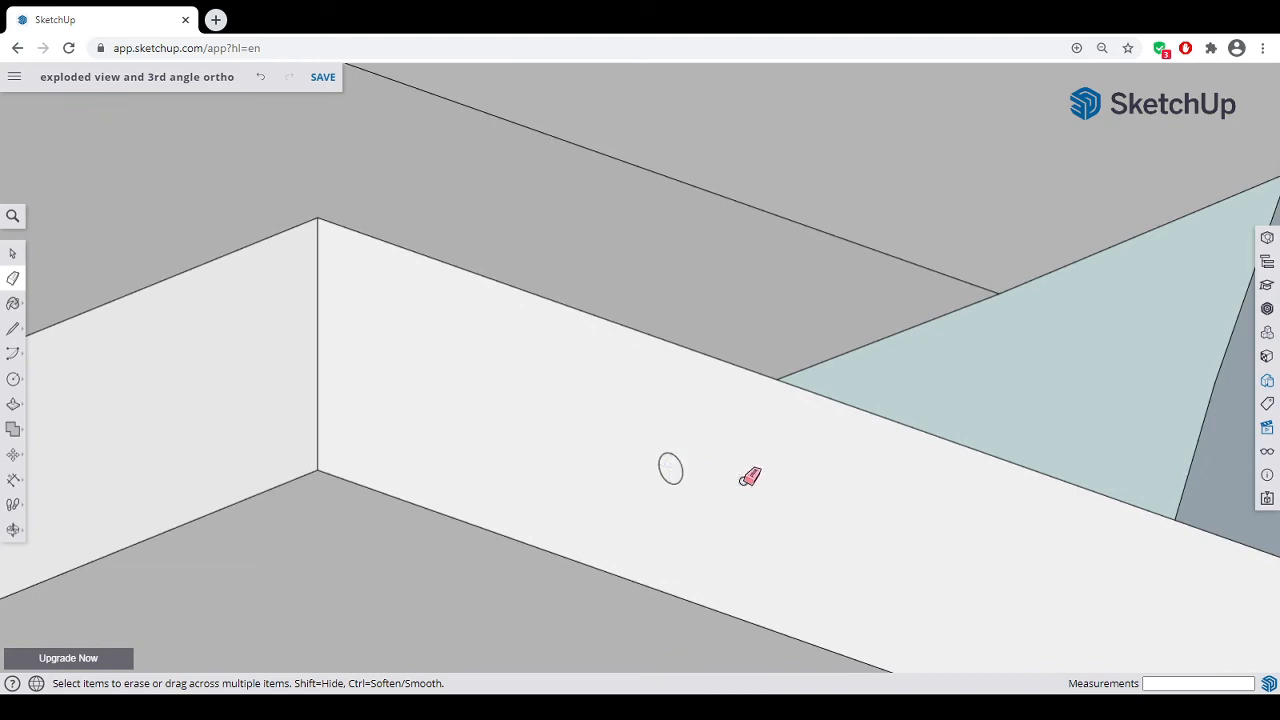
pyautogui.scroll(-3, 598, 435)
pyautogui.scroll(-3, 600, 432)
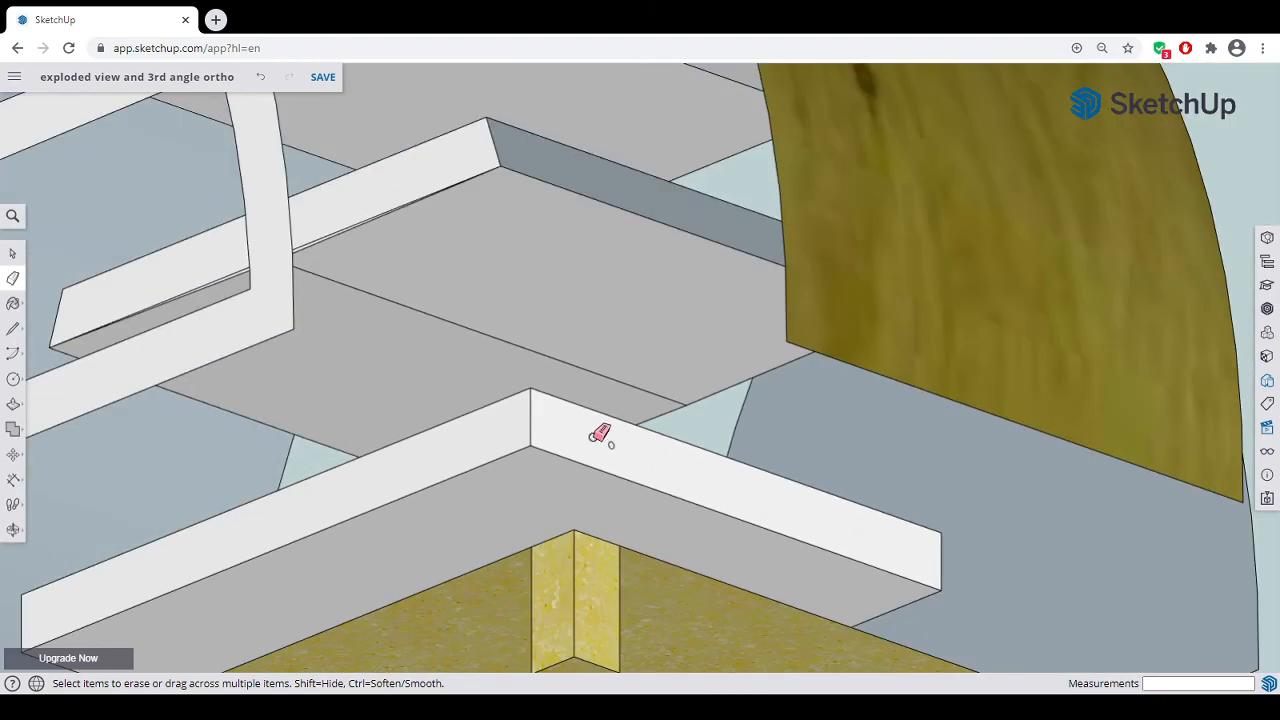
# - Draw a rectangle of about 103 by 37 mm on the top shelf's underside, starting at its front corner
pyautogui.moveTo(600, 434)
pyautogui.mouseDown(button='middle')
pyautogui.moveTo(646, 534)
pyautogui.moveTo(710, 538)
pyautogui.moveTo(689, 569)
pyautogui.moveTo(686, 540)
pyautogui.mouseUp(button='middle')
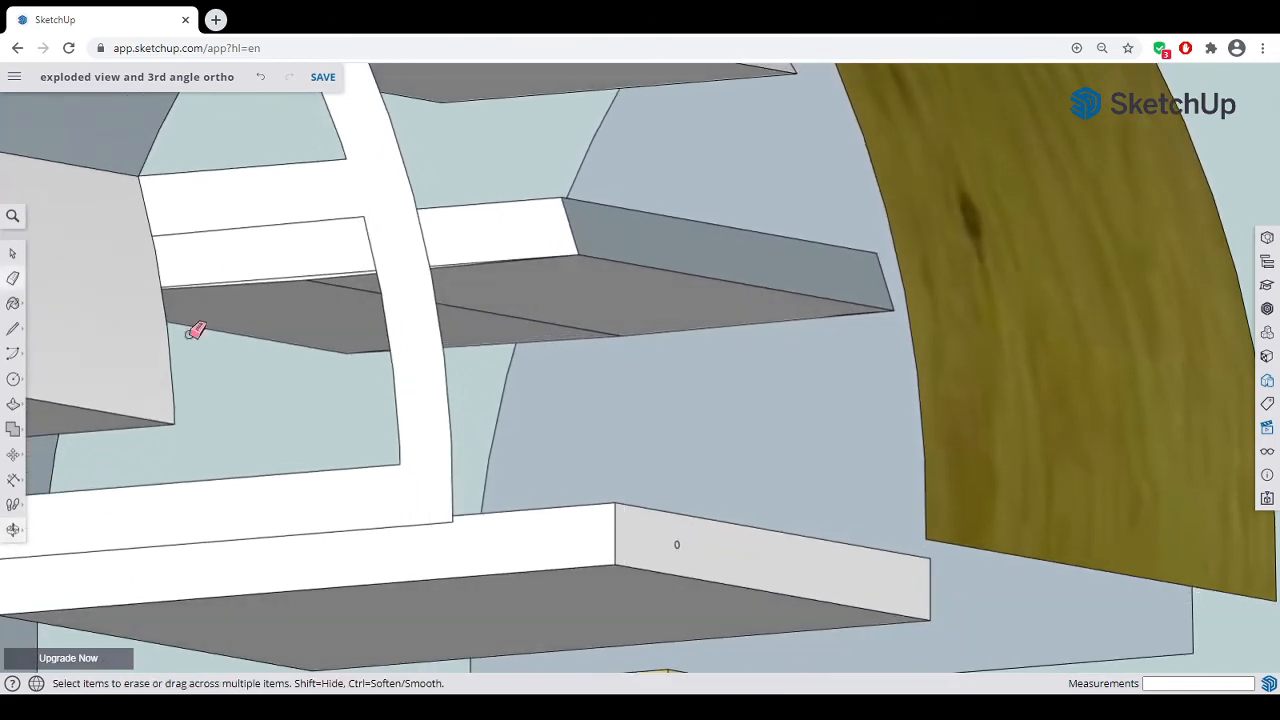
pyautogui.click(13, 382)
pyautogui.click(51, 330)
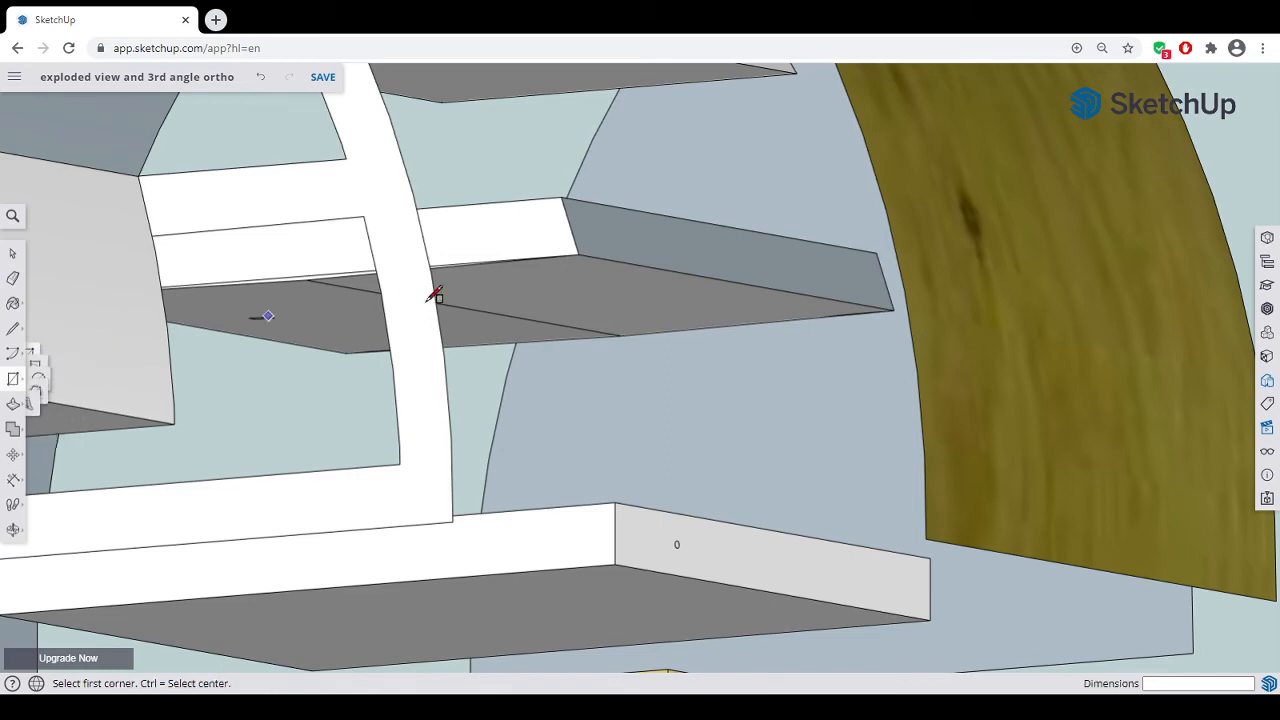
pyautogui.scroll(-4, 620, 275)
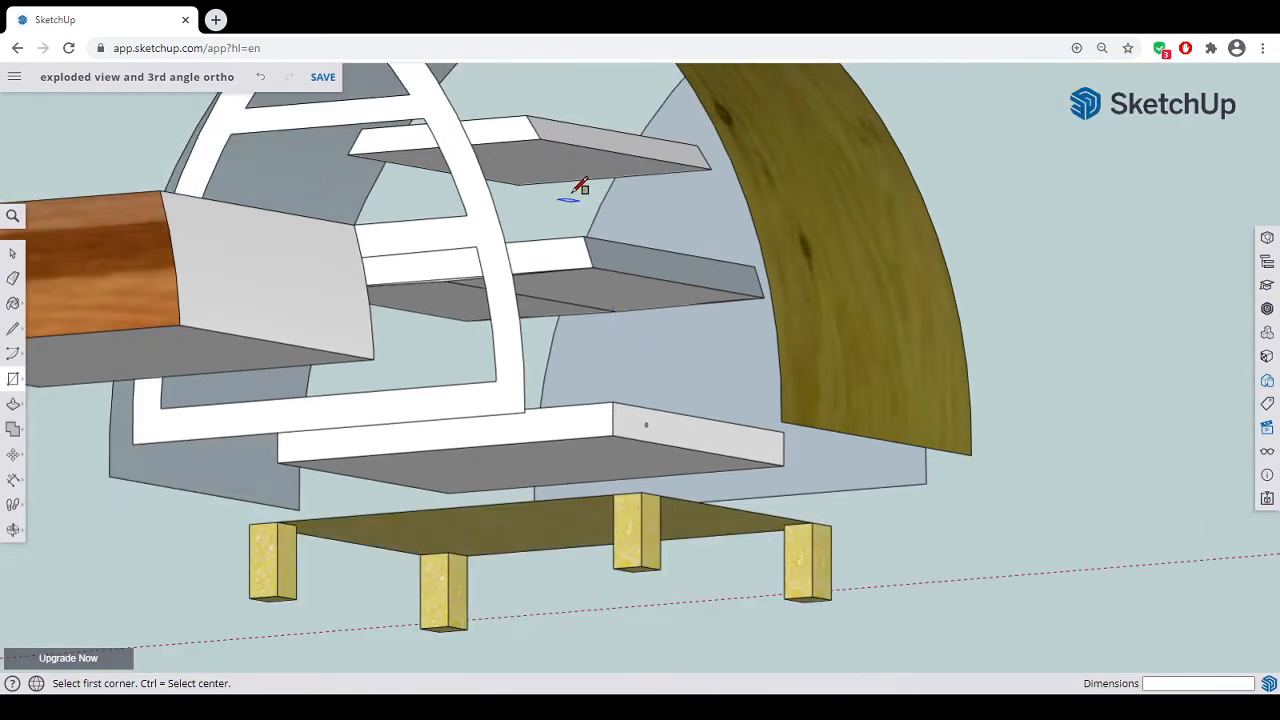
pyautogui.scroll(2, 550, 140)
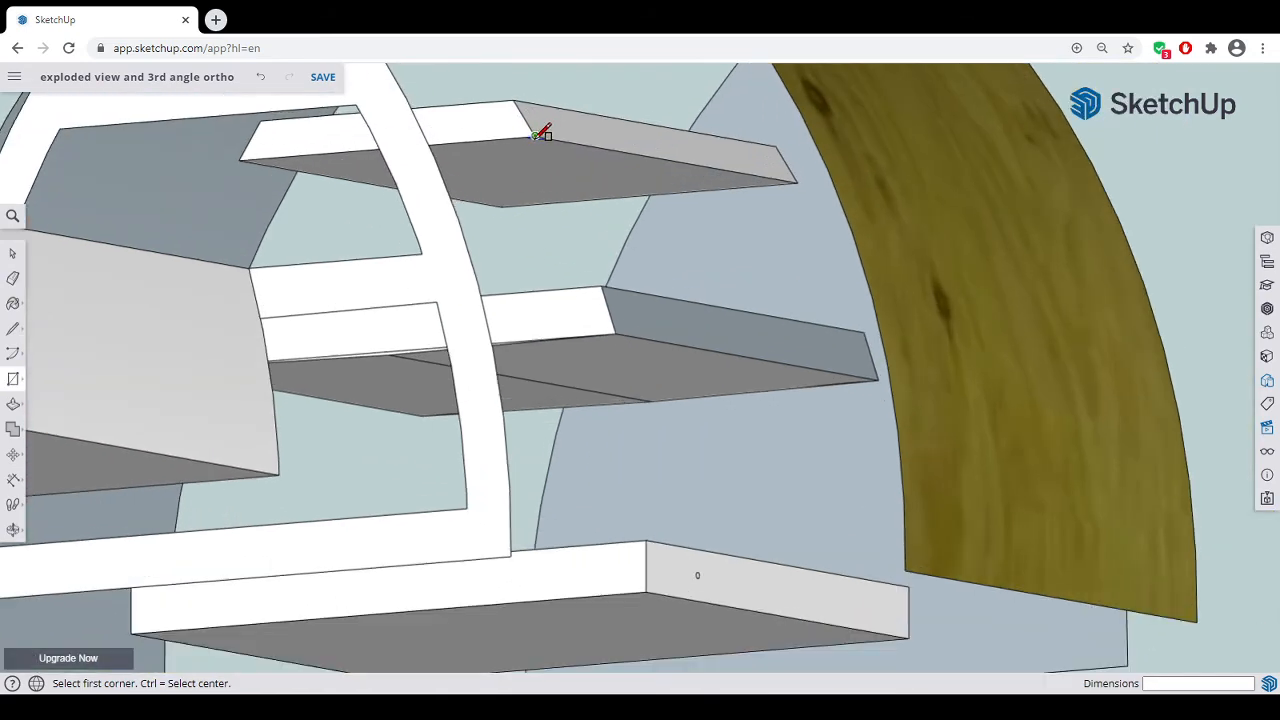
pyautogui.scroll(2, 541, 134)
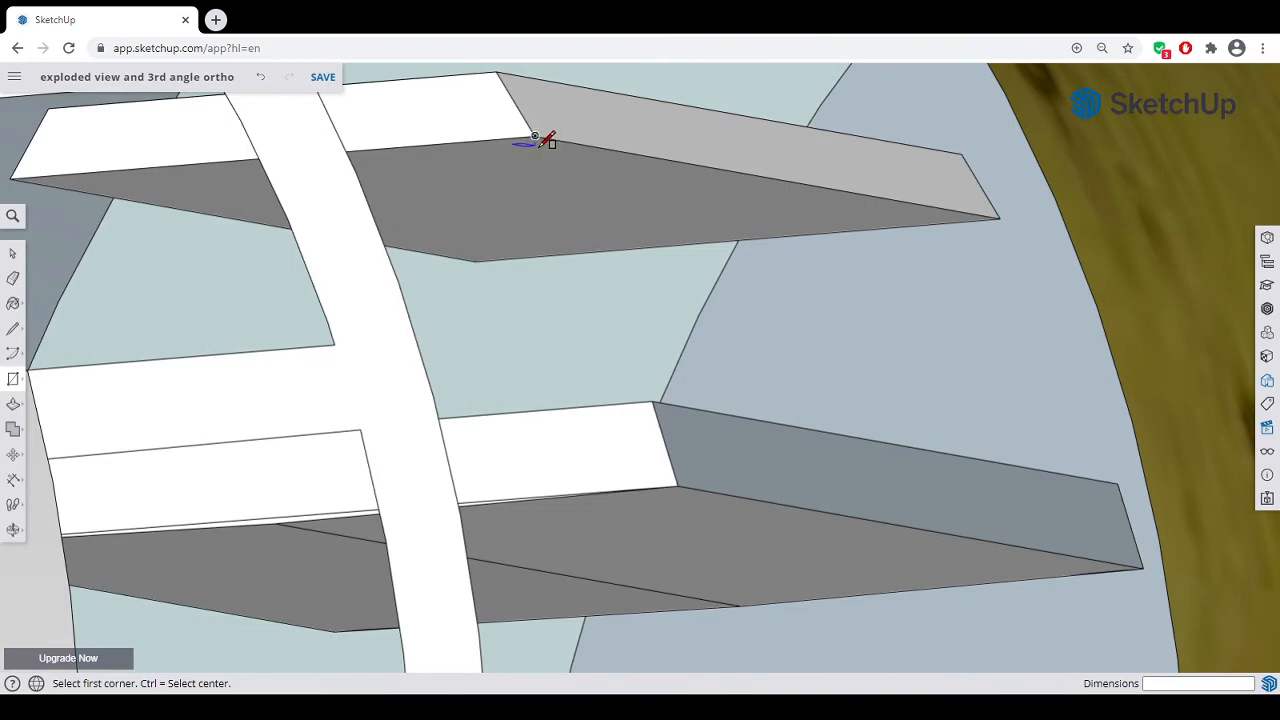
pyautogui.scroll(2, 541, 134)
pyautogui.click(533, 131)
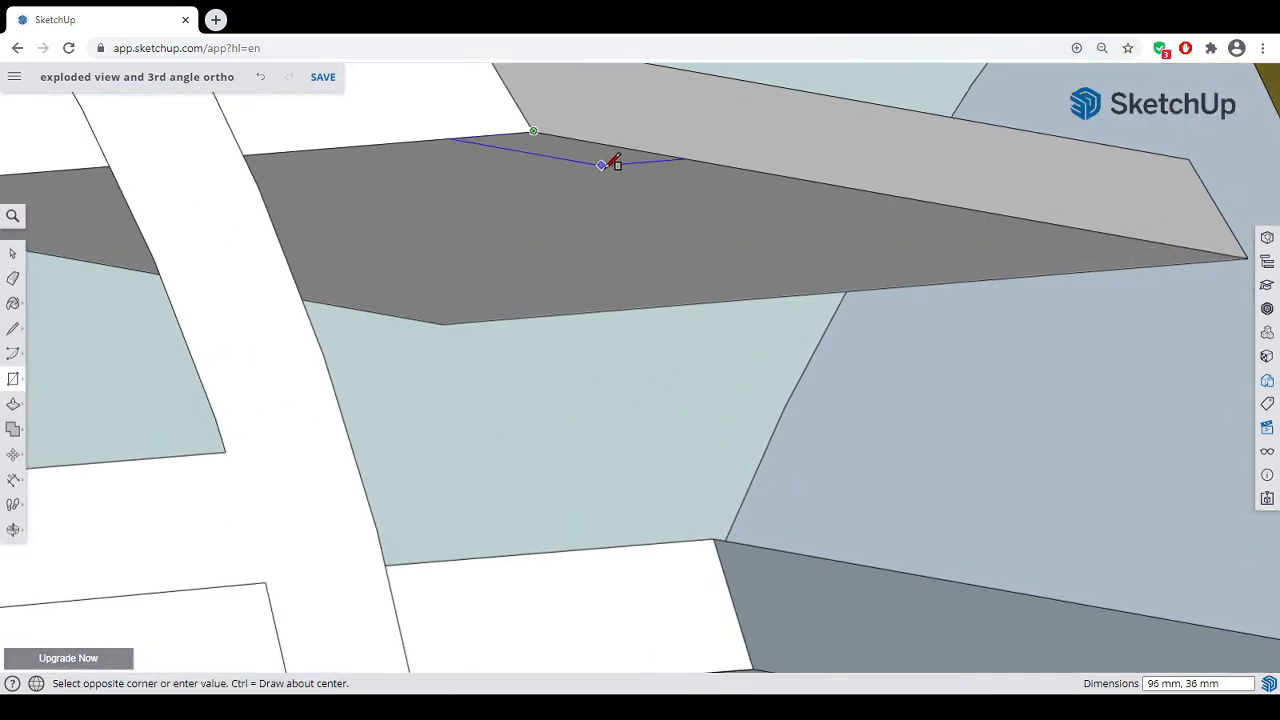
pyautogui.click(607, 166)
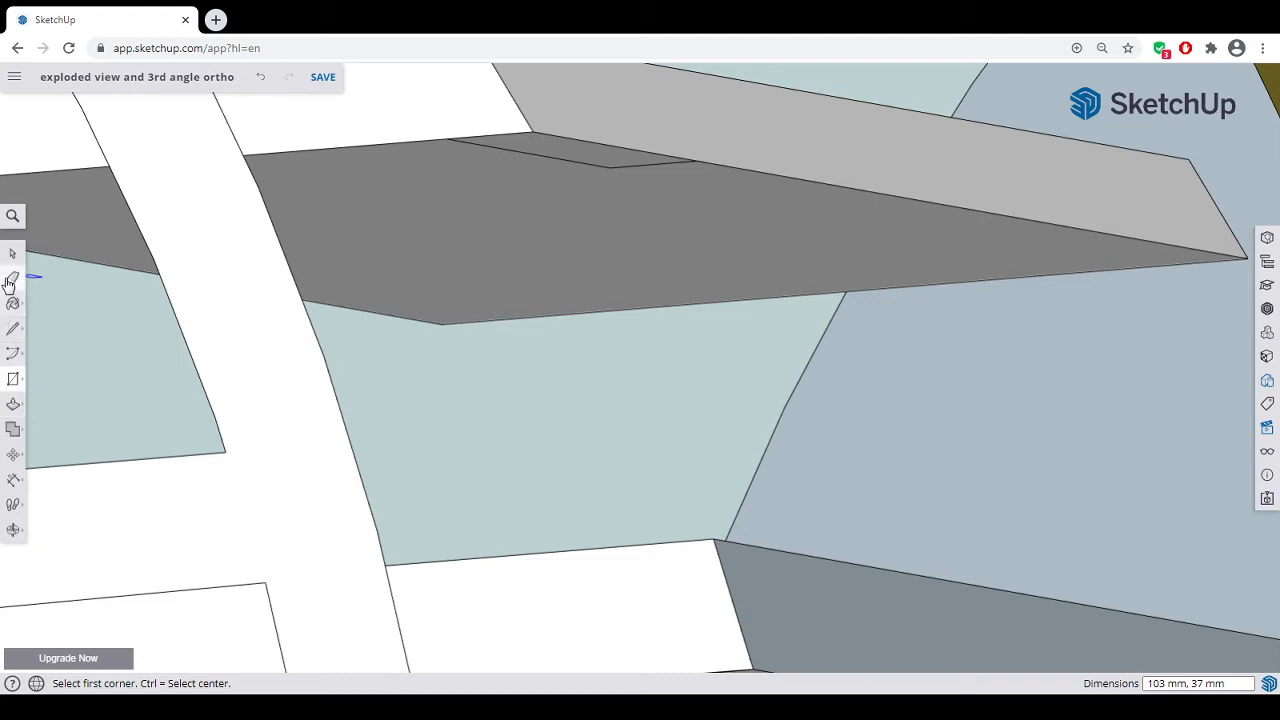
# - Extrude the rectangle under the top shelf downwards by about 42 mm
pyautogui.click(14, 406)
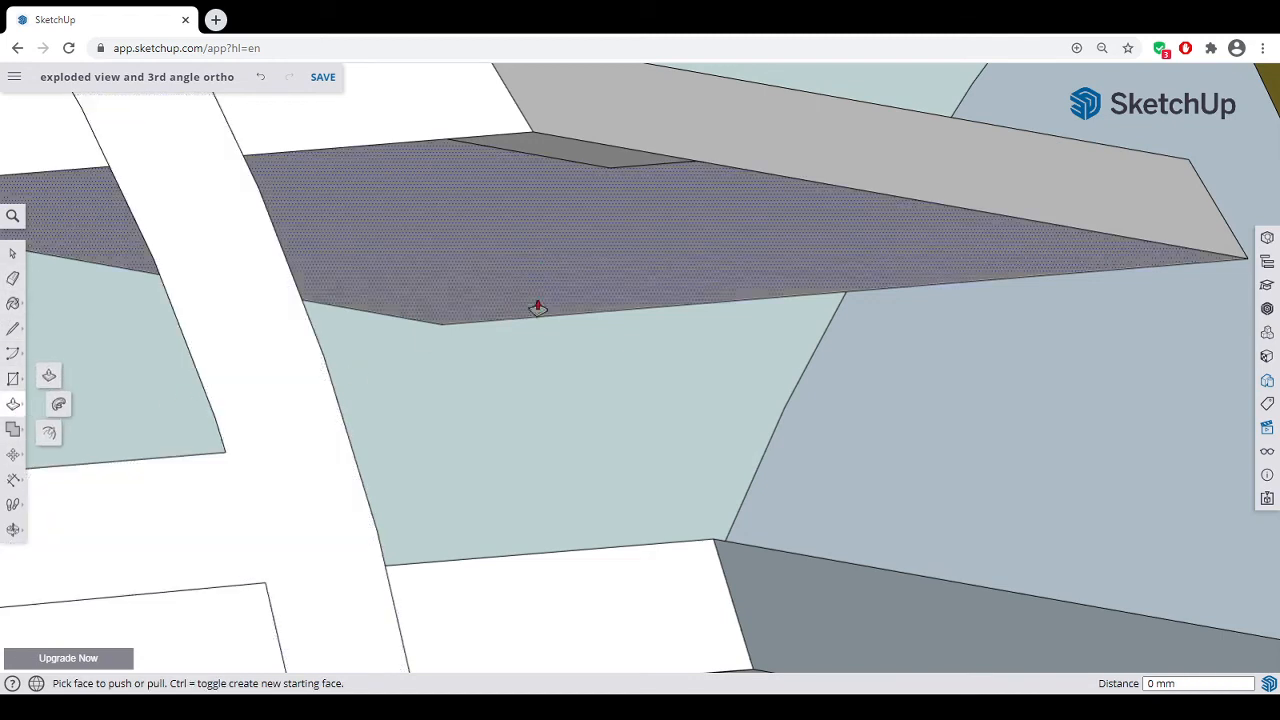
pyautogui.click(578, 160)
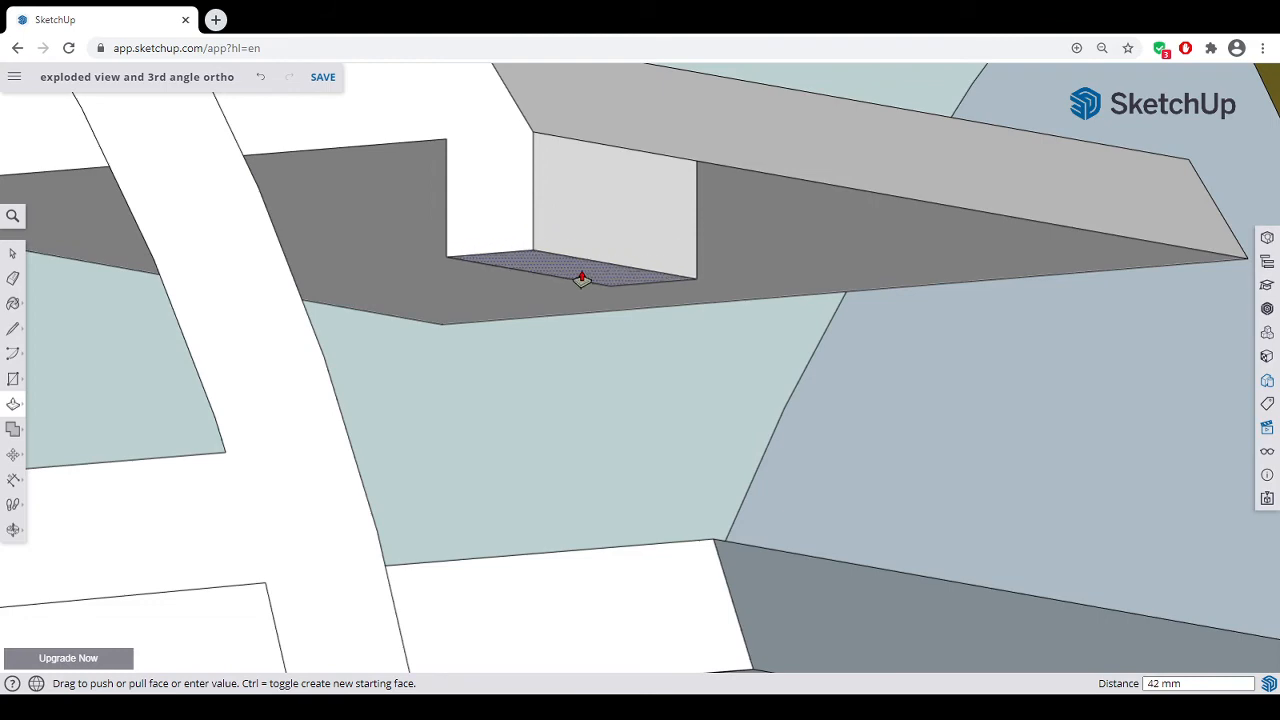
pyautogui.click(580, 282)
# - Pull the block's outer side face under the top shelf outwards by about 34 mm
pyautogui.scroll(-5, 563, 306)
pyautogui.moveTo(563, 316); pyautogui.dragTo(627, 335, button='middle')
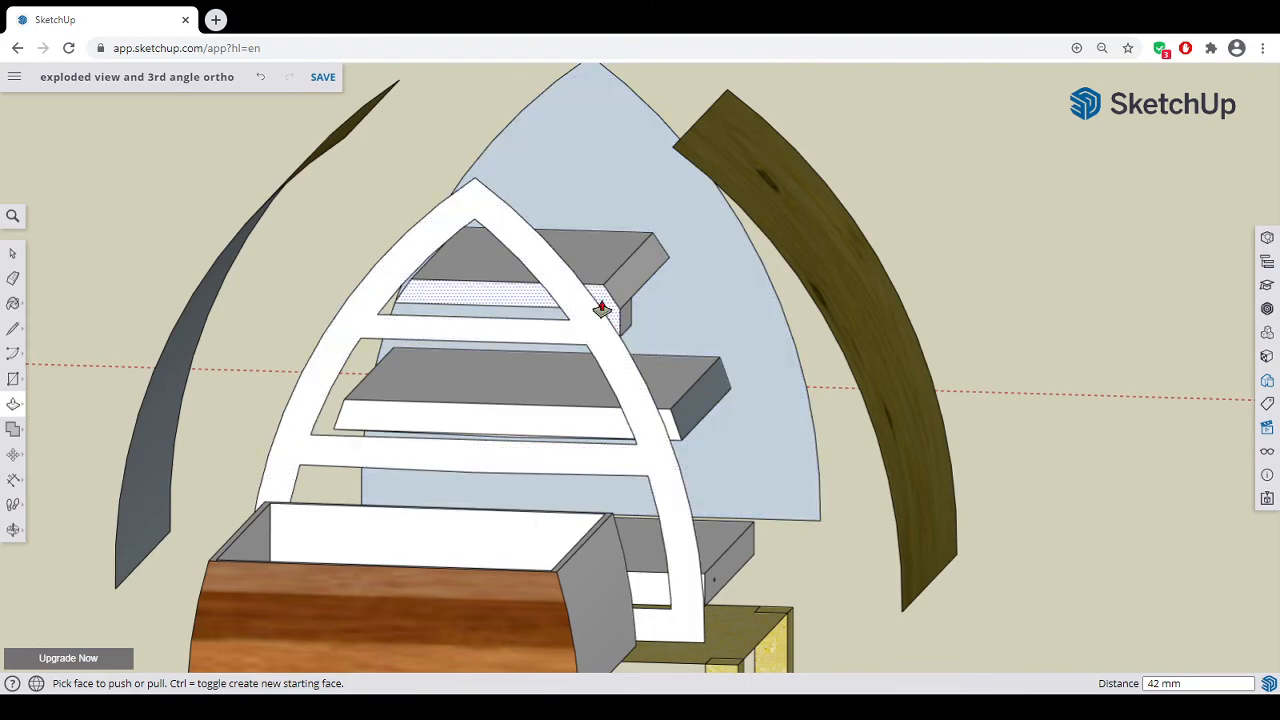
pyautogui.moveTo(646, 337); pyautogui.dragTo(560, 343, button='middle')
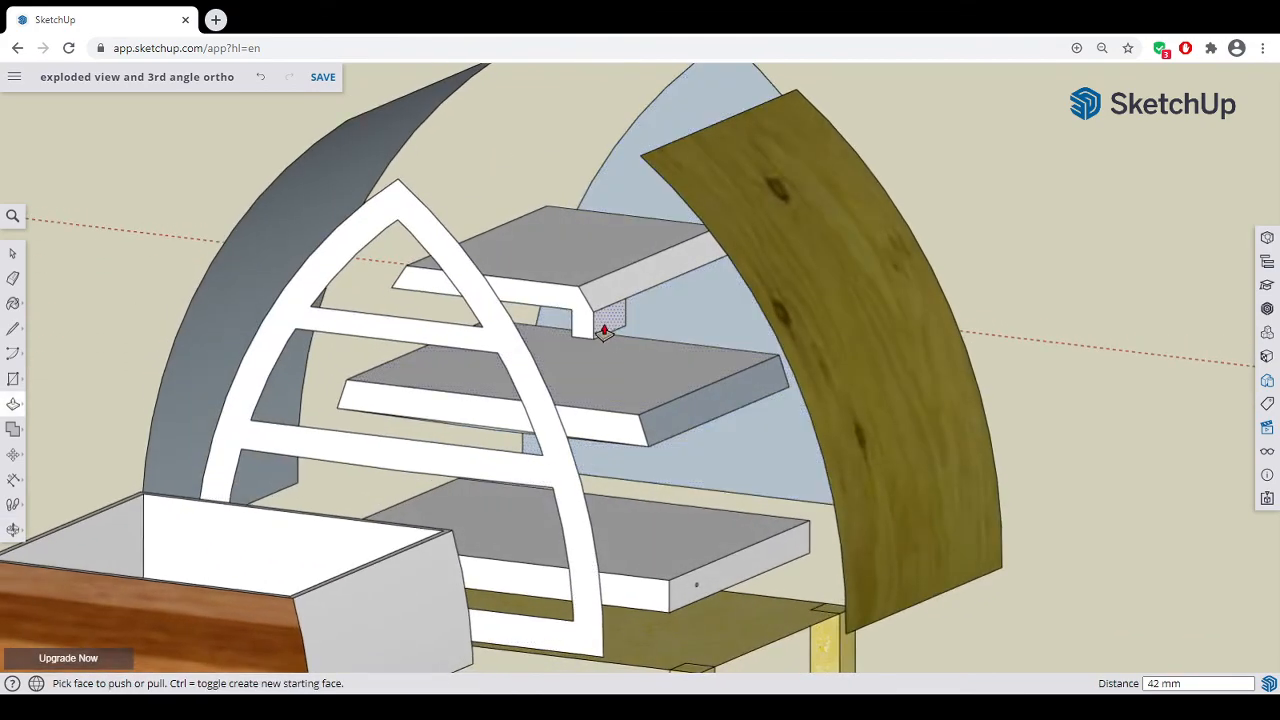
pyautogui.click(604, 332)
pyautogui.click(620, 334)
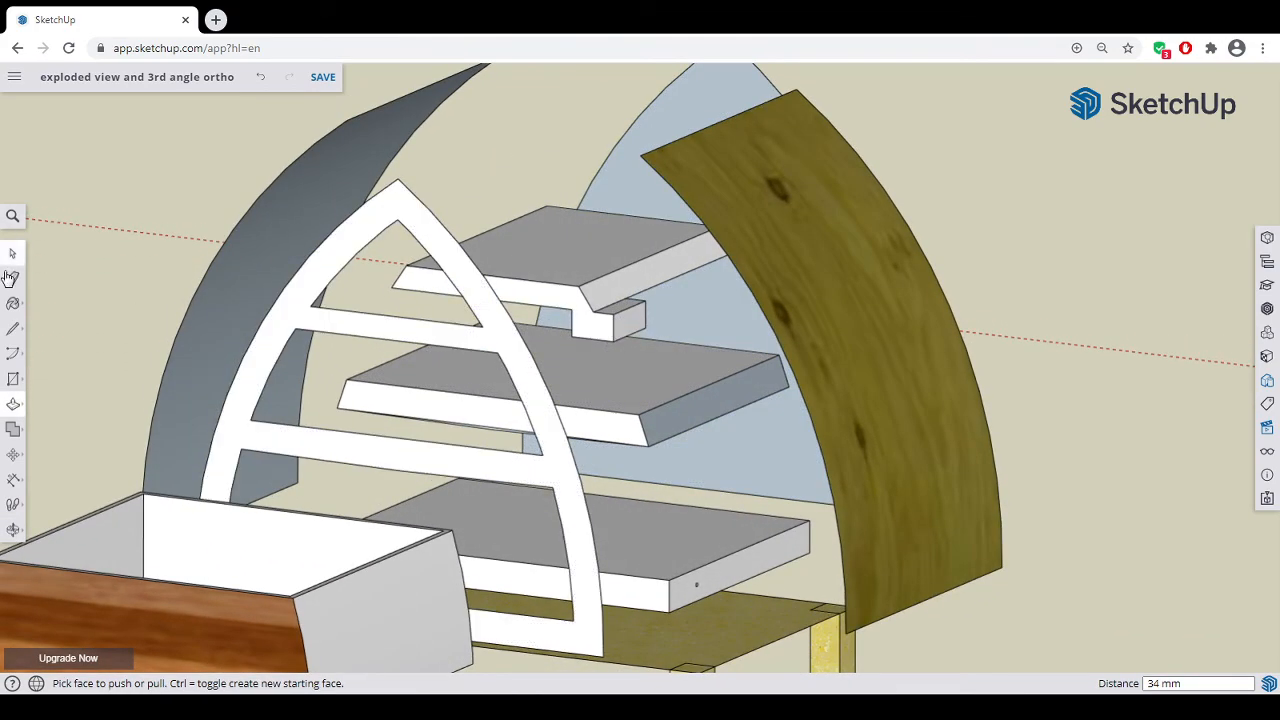
# - Draw two slanted lines across the block's front face, continuing the shelf's angled side down to the block's lower edge
pyautogui.click(13, 328)
pyautogui.click(593, 312)
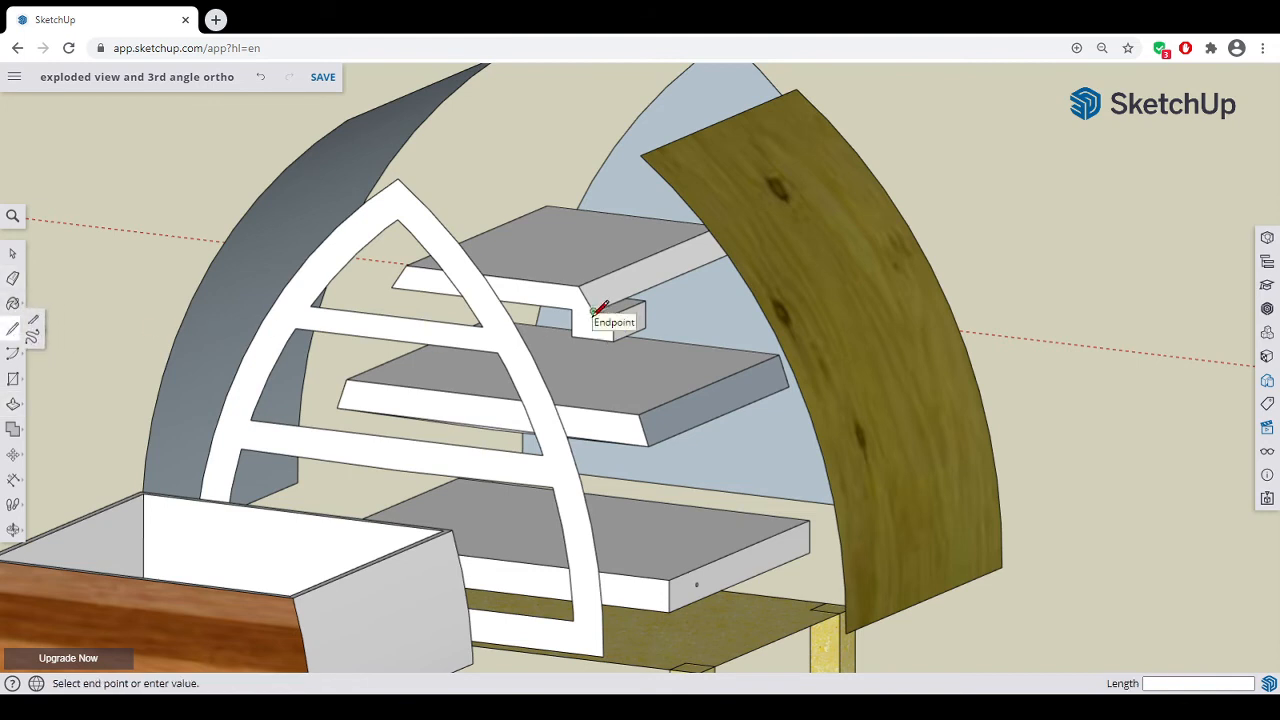
pyautogui.click(614, 339)
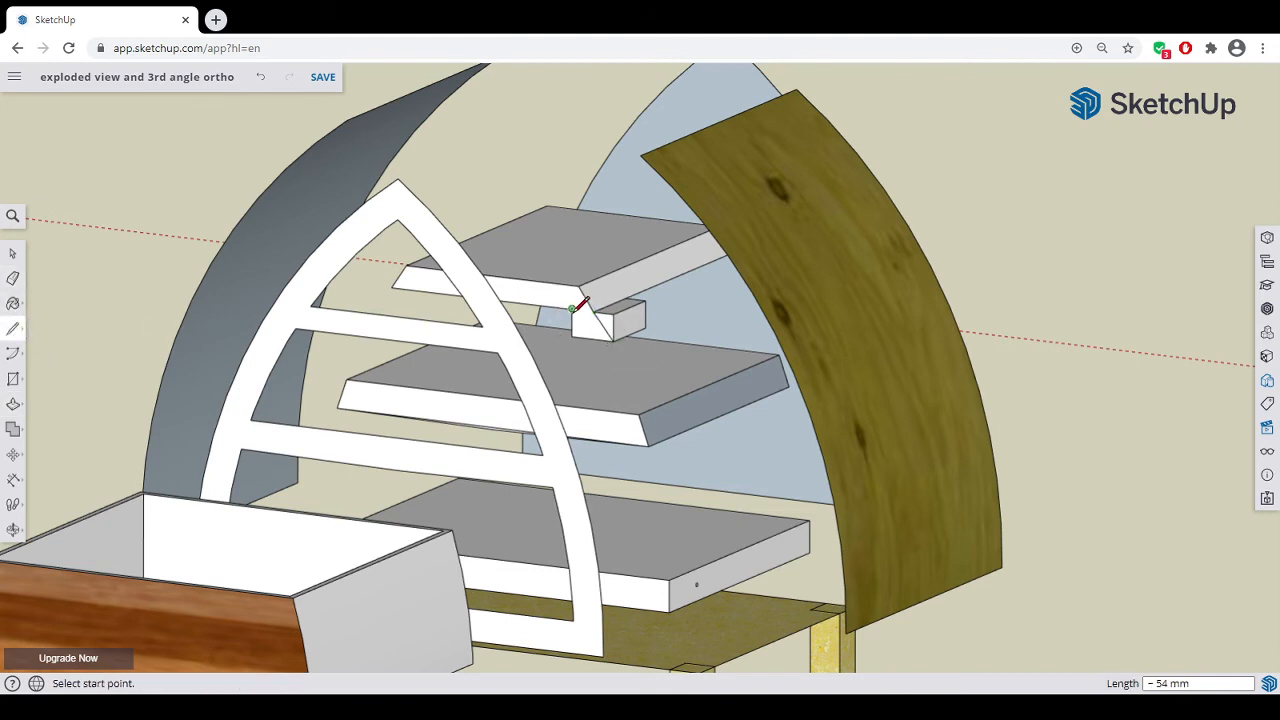
pyautogui.click(573, 309)
pyautogui.click(591, 333)
# - Push the two triangular faces beside the slanted lines back 103 mm to cut the block into an angled bracket
pyautogui.scroll(3, 620, 341)
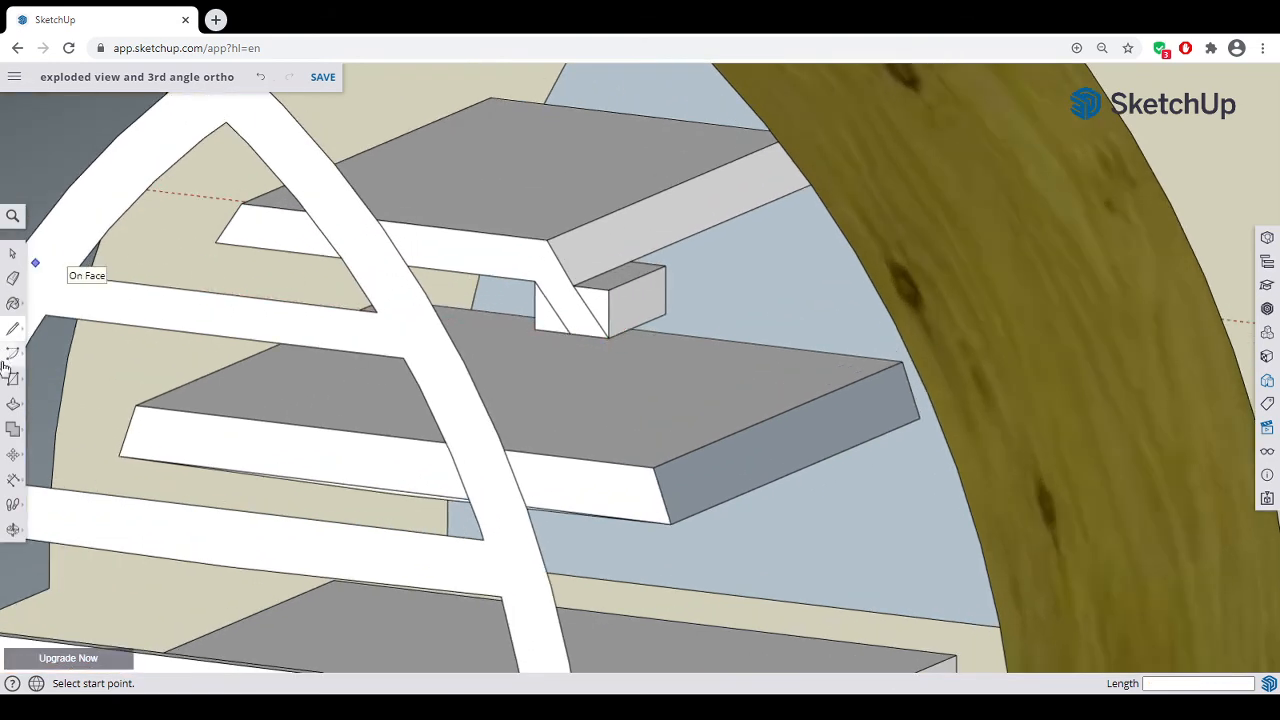
pyautogui.click(13, 404)
pyautogui.click(610, 322)
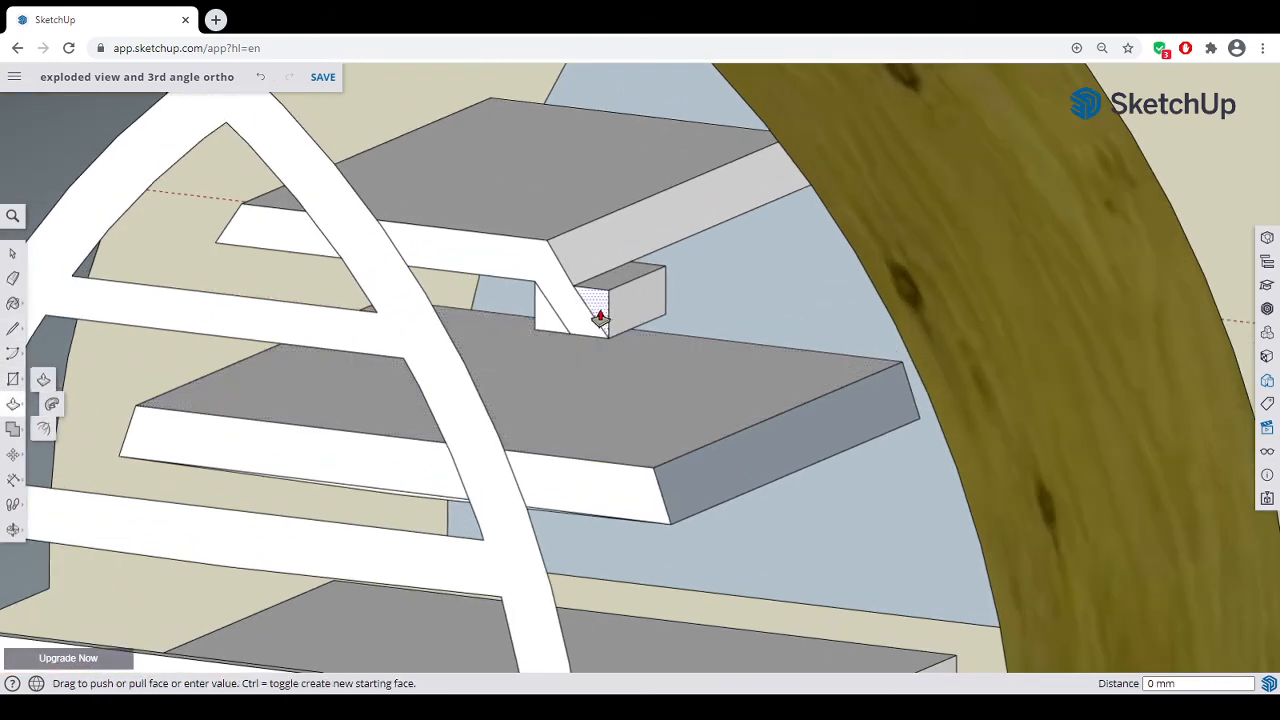
pyautogui.click(681, 291)
pyautogui.click(540, 328)
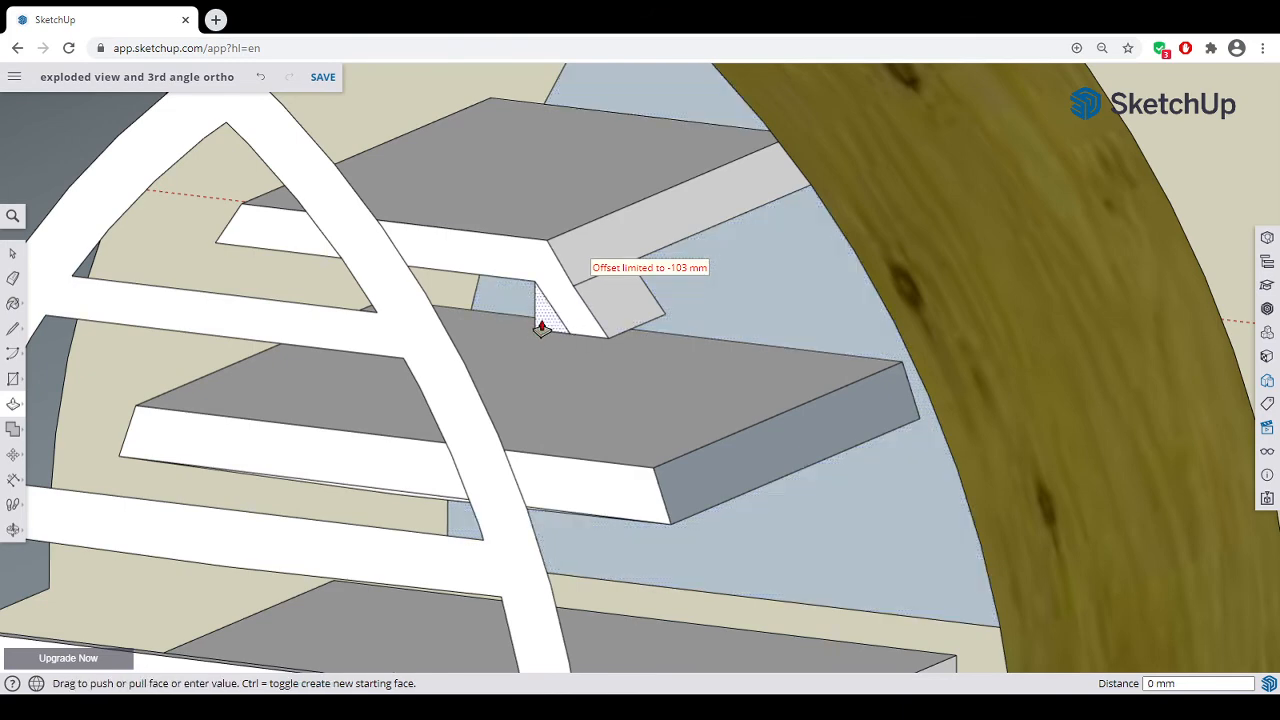
pyautogui.click(665, 325)
# - Place a trial dimension along the drawer front's lower edge and erase it
pyautogui.moveTo(665, 325)
pyautogui.mouseDown(button='middle')
pyautogui.moveTo(694, 406)
pyautogui.moveTo(826, 391)
pyautogui.moveTo(720, 383)
pyautogui.moveTo(614, 278)
pyautogui.moveTo(651, 331)
pyautogui.mouseUp(button='middle')
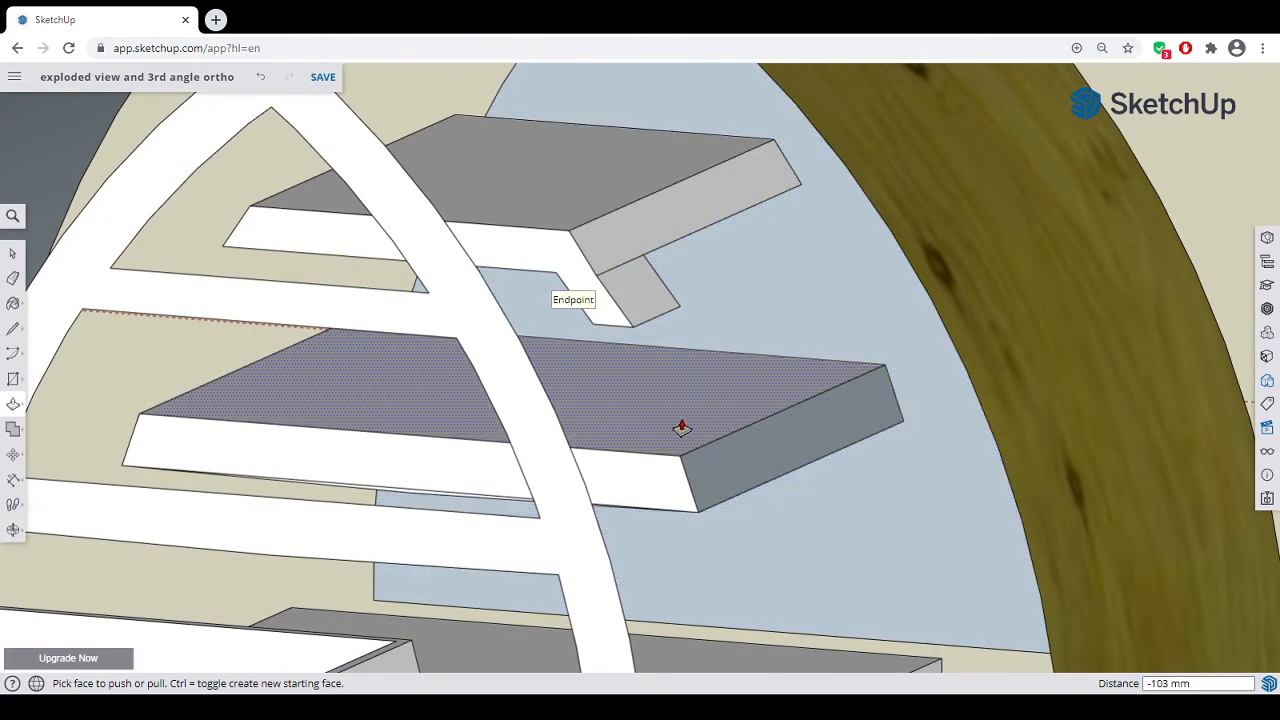
pyautogui.scroll(-6, 677, 429)
pyautogui.moveTo(874, 500); pyautogui.dragTo(868, 512, button='middle')
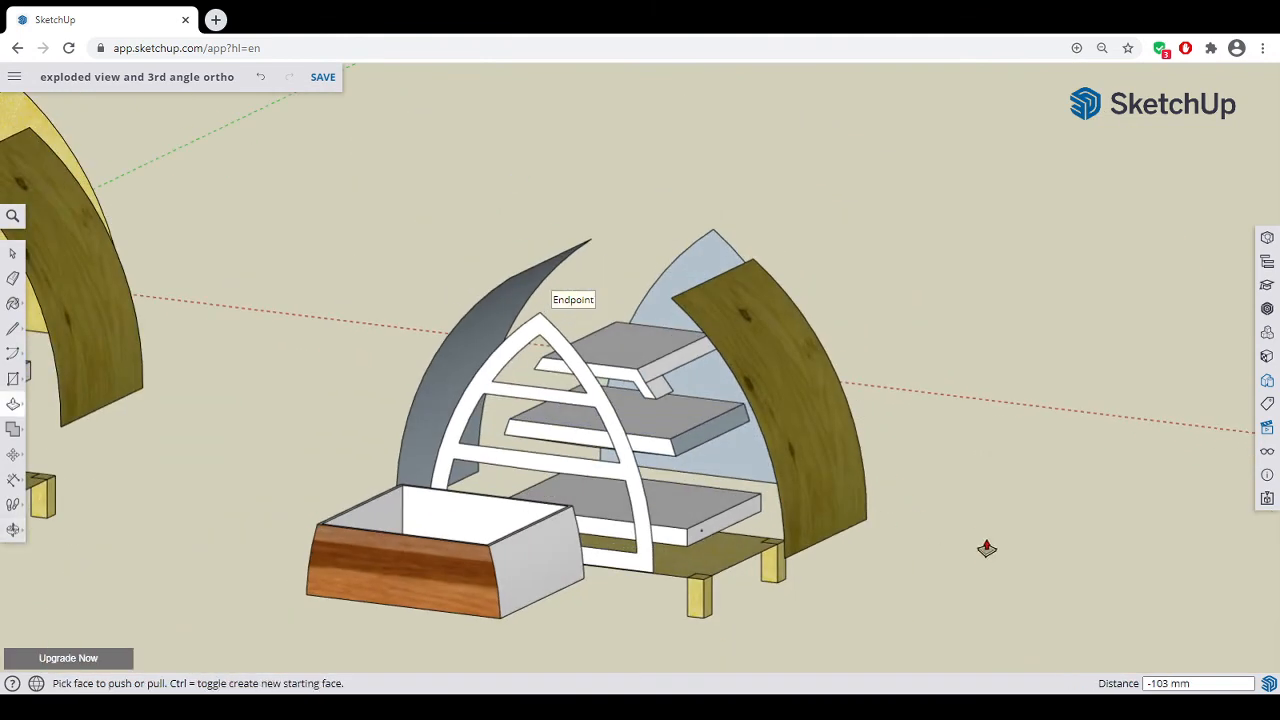
pyautogui.moveTo(986, 550); pyautogui.dragTo(950, 573, button='middle')
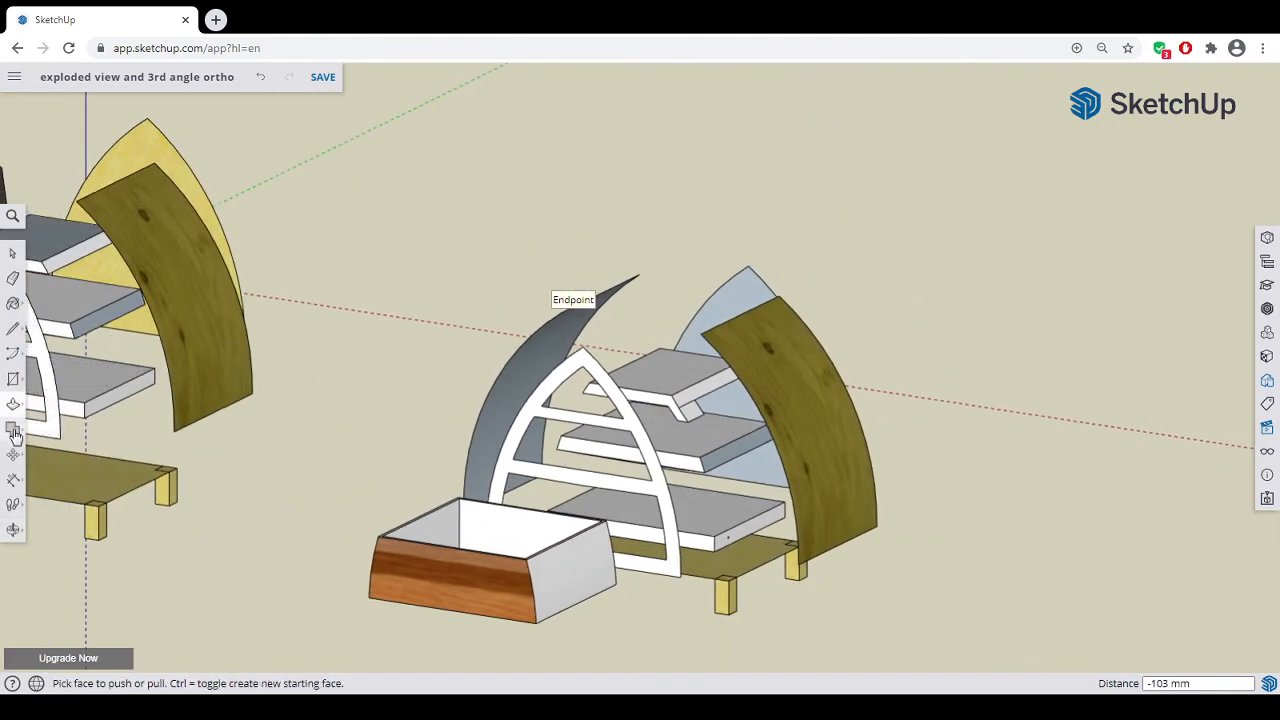
pyautogui.click(13, 479)
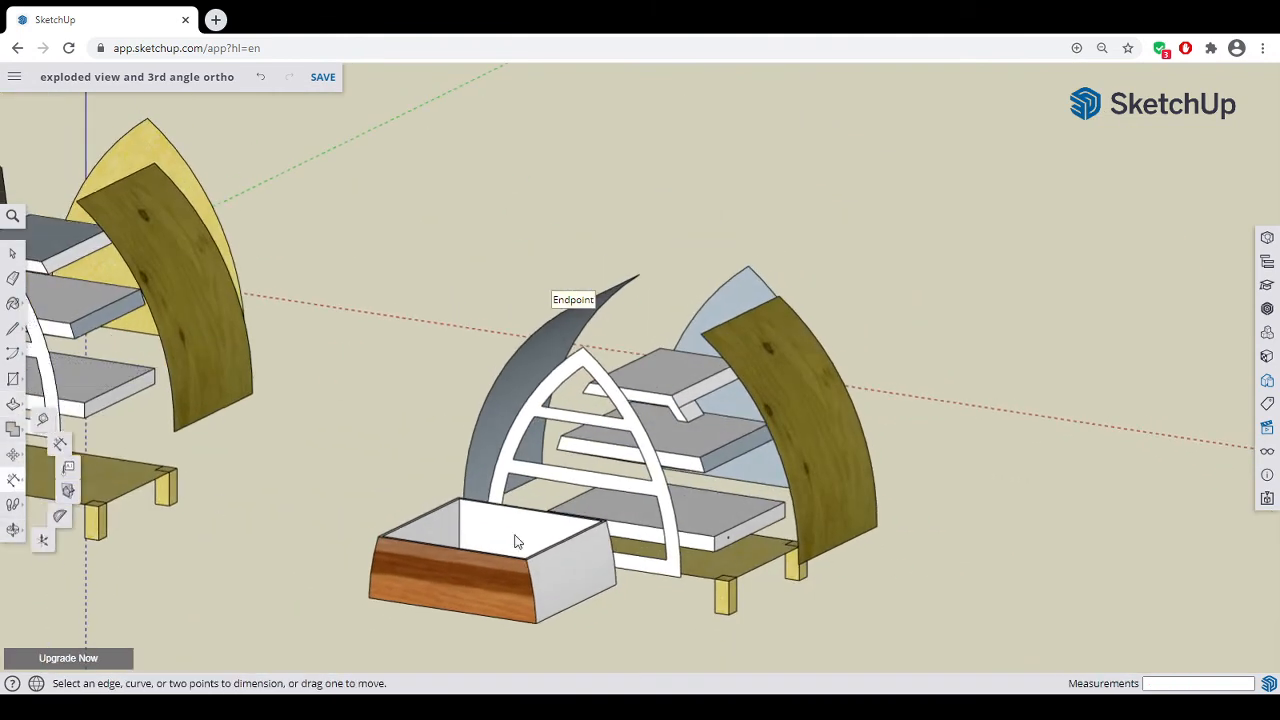
pyautogui.click(535, 622)
pyautogui.click(370, 594)
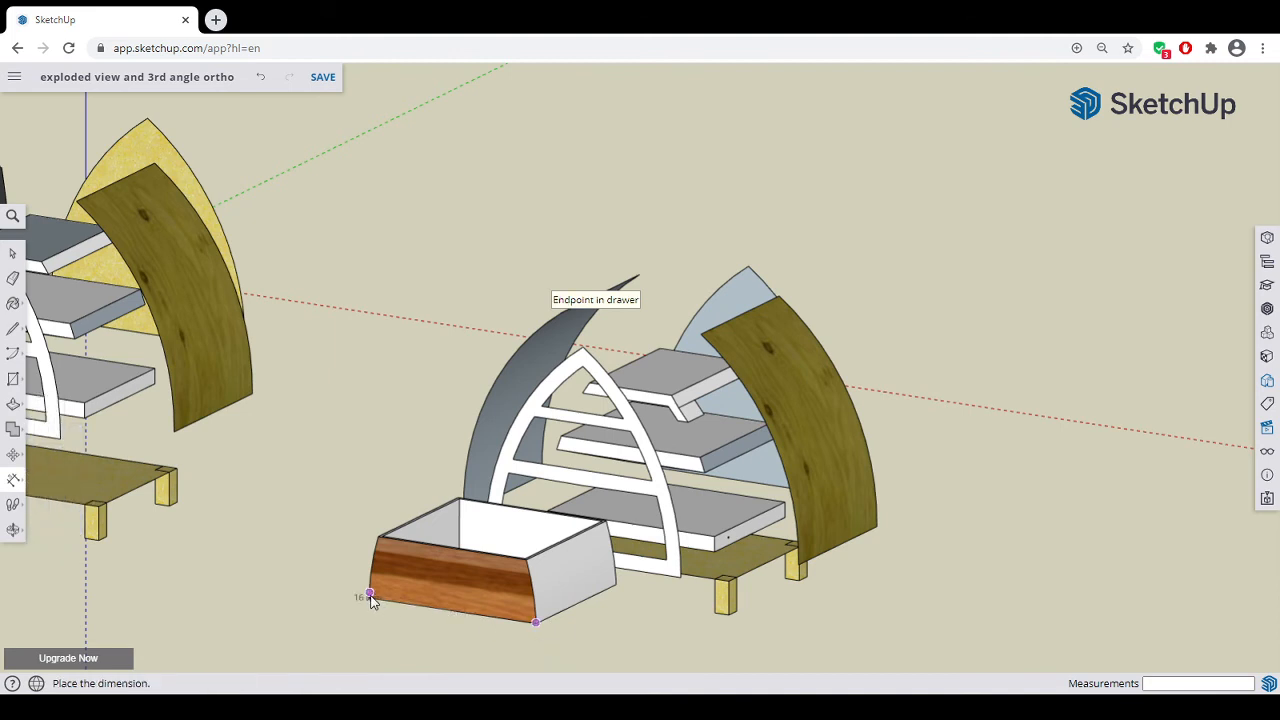
pyautogui.click(350, 627)
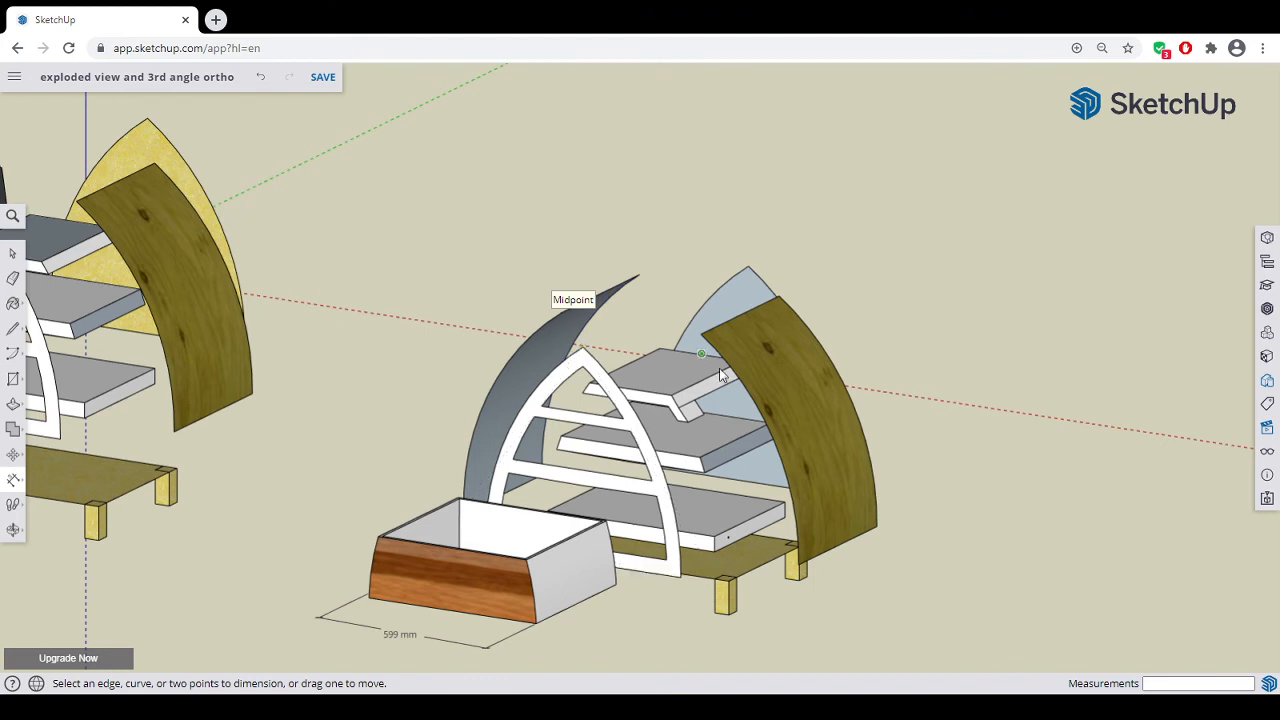
pyautogui.click(13, 278)
pyautogui.click(411, 628)
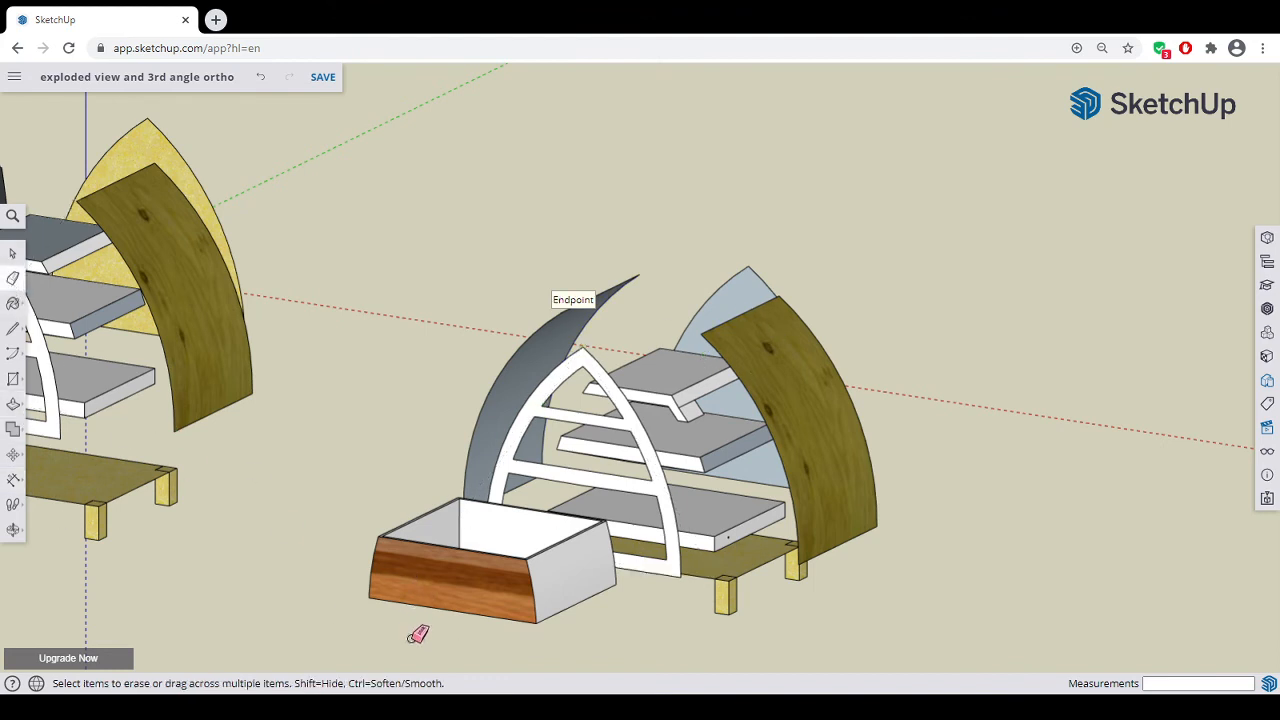
pyautogui.moveTo(890, 601); pyautogui.dragTo(848, 591, button='middle')
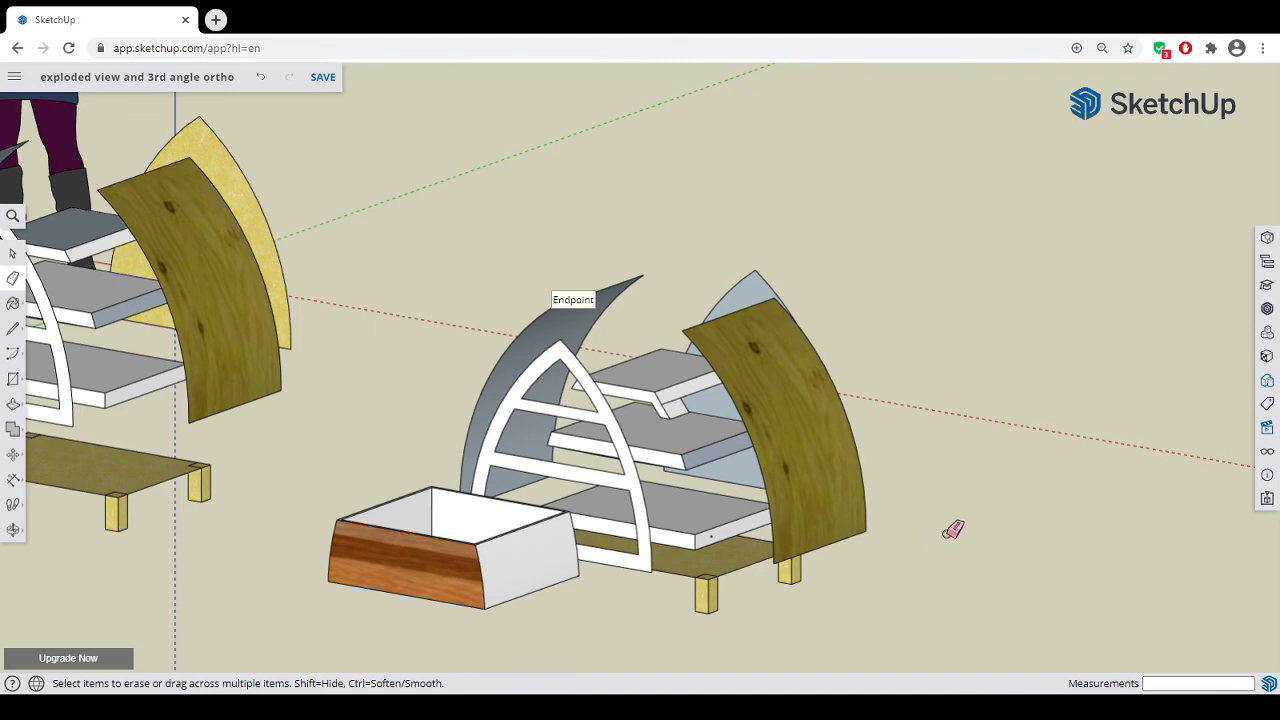
pyautogui.moveTo(951, 528); pyautogui.dragTo(888, 586, button='middle')
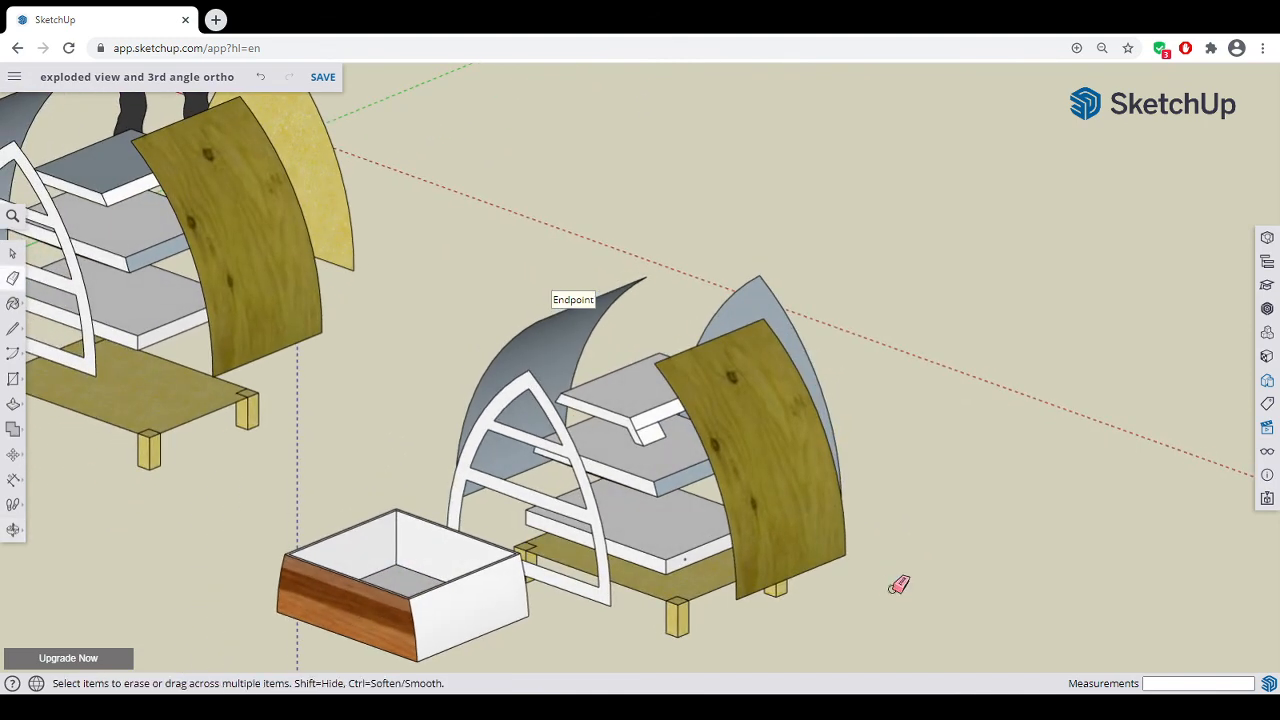
pyautogui.scroll(-3, 890, 586)
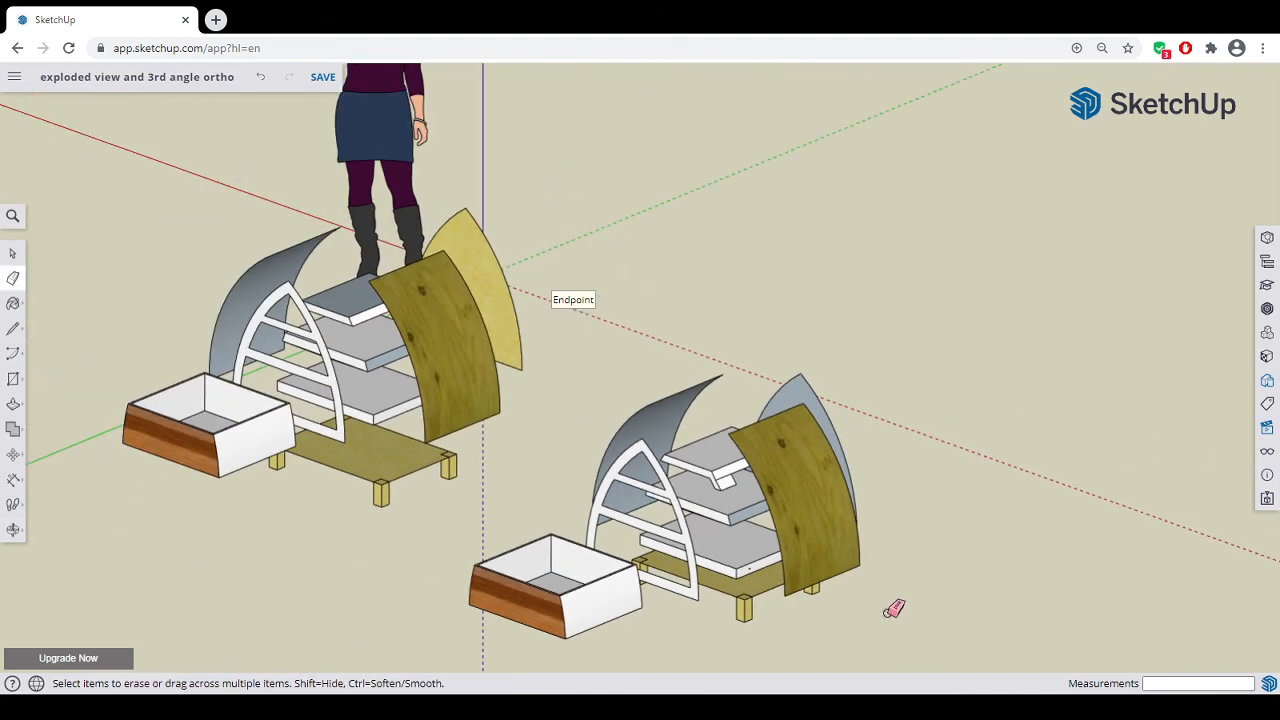